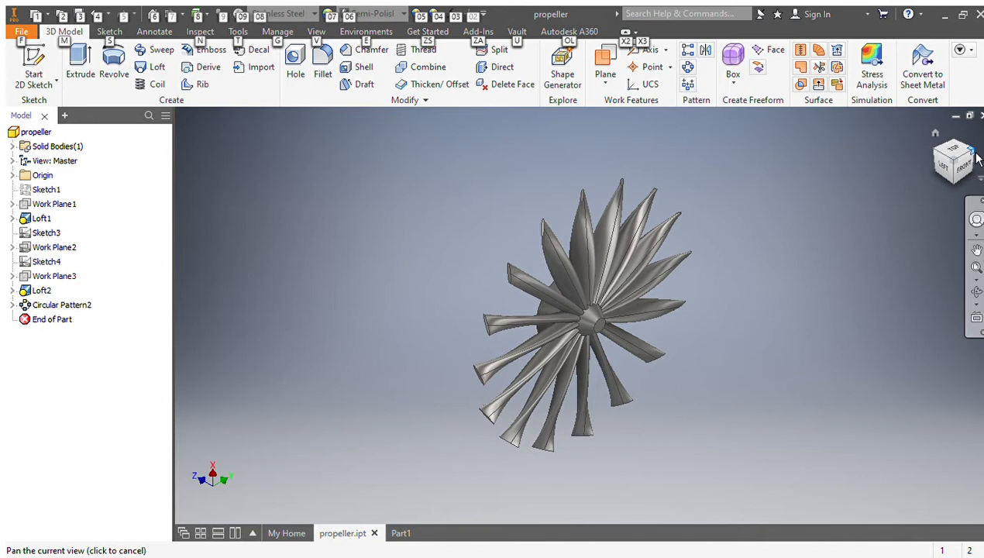
Step: Examine the finished propeller's blades and hub from the front, back and several isometric angles
left_click(978, 158)
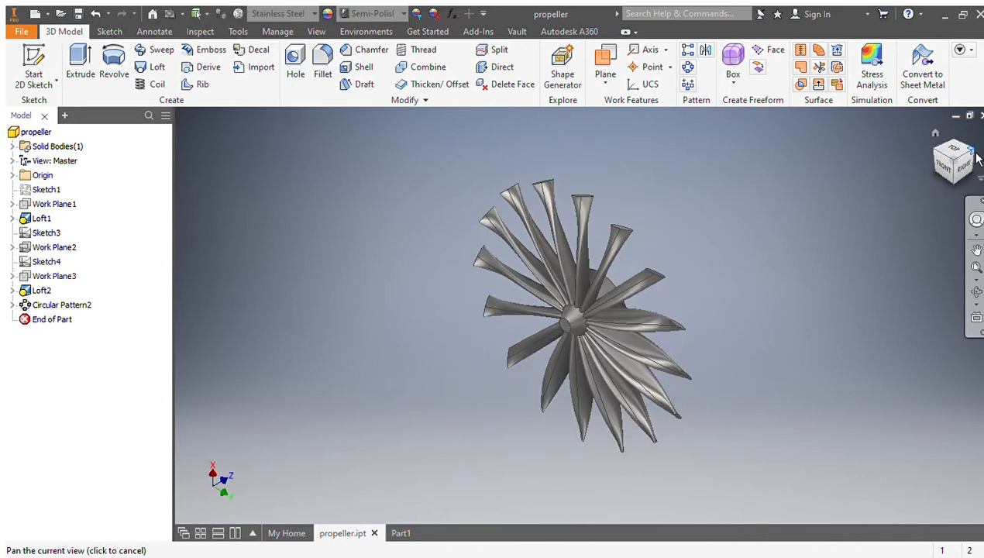
left_click(946, 178)
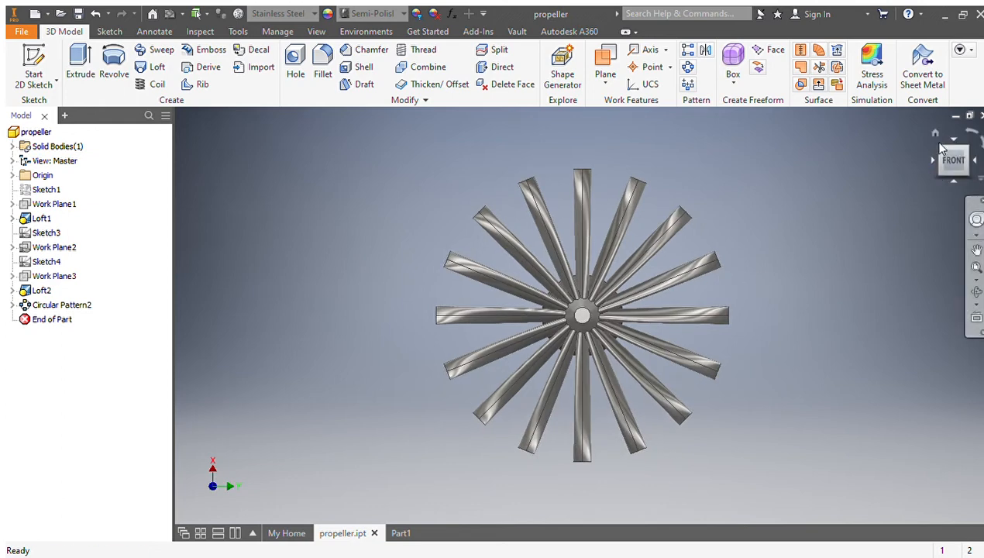
left_click(934, 147)
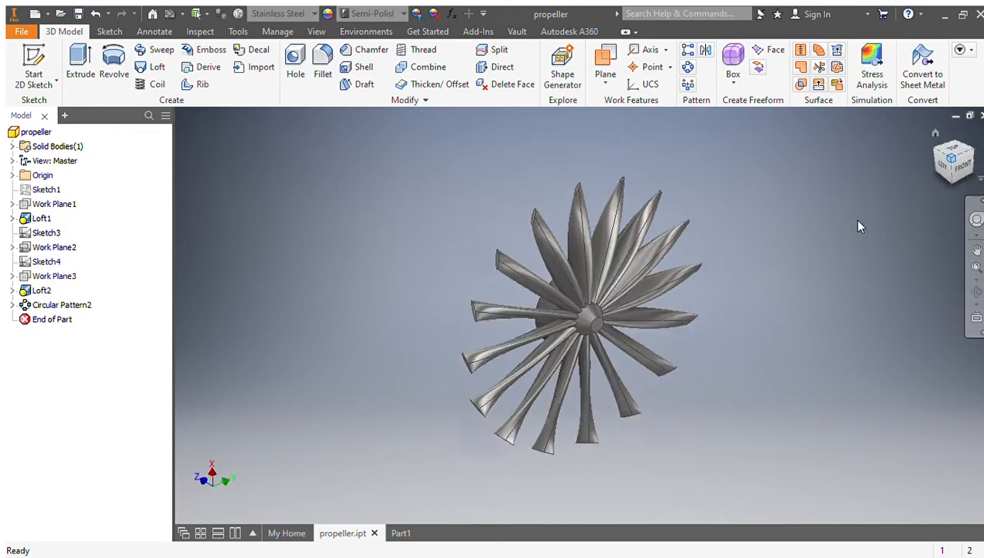
scroll(637, 303, "up", 3)
scroll(740, 321, "down", 4)
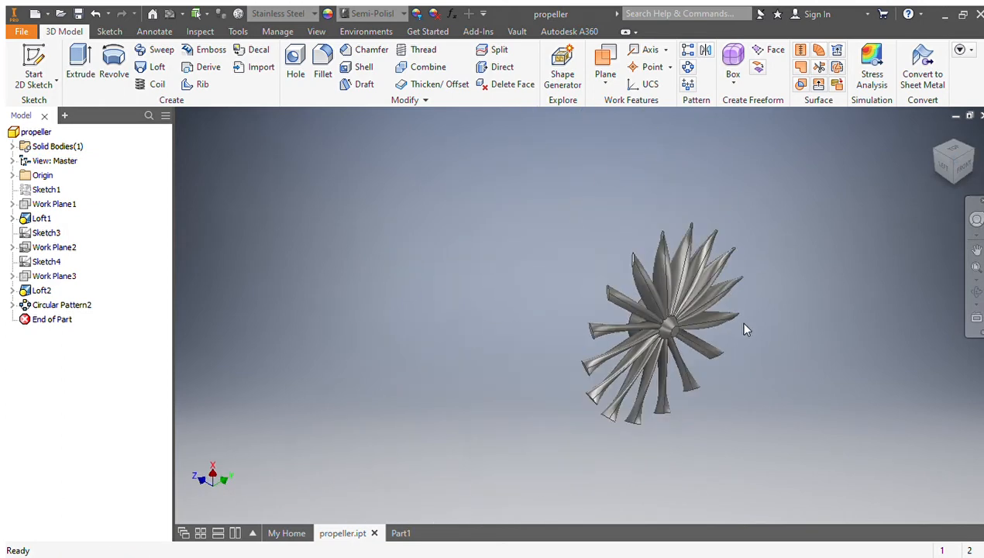
middle_click_drag(763, 329, 654, 312)
scroll(655, 314, "up", 2)
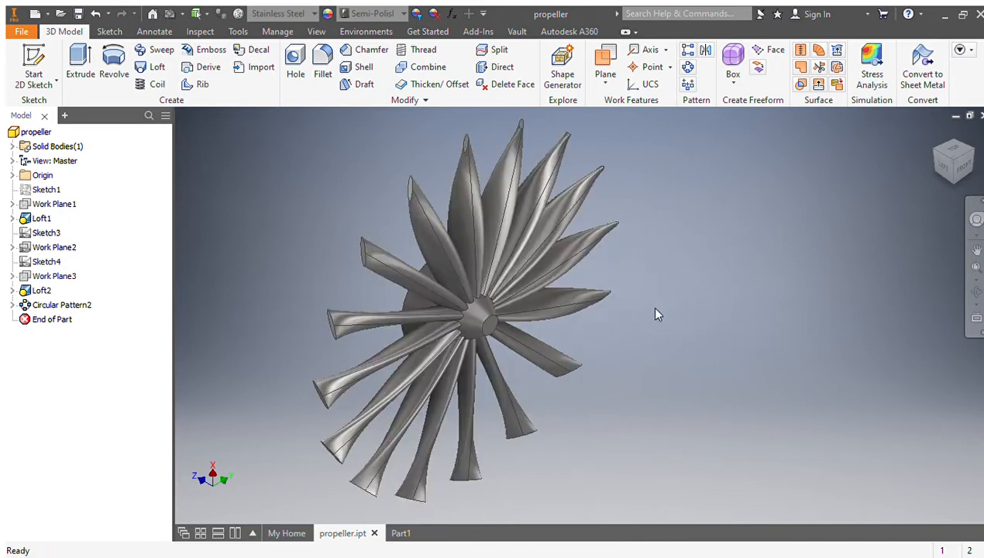
left_click(974, 154)
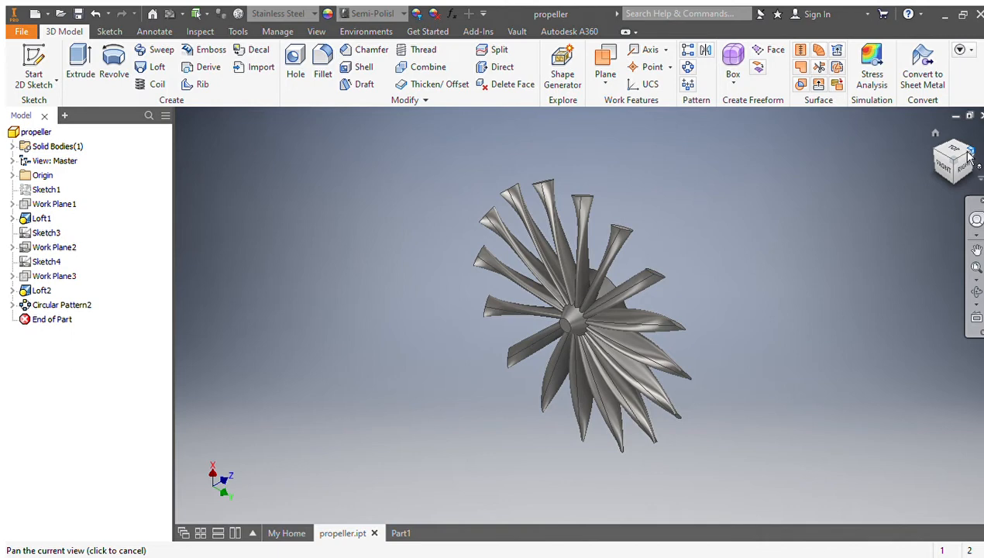
left_click(971, 152)
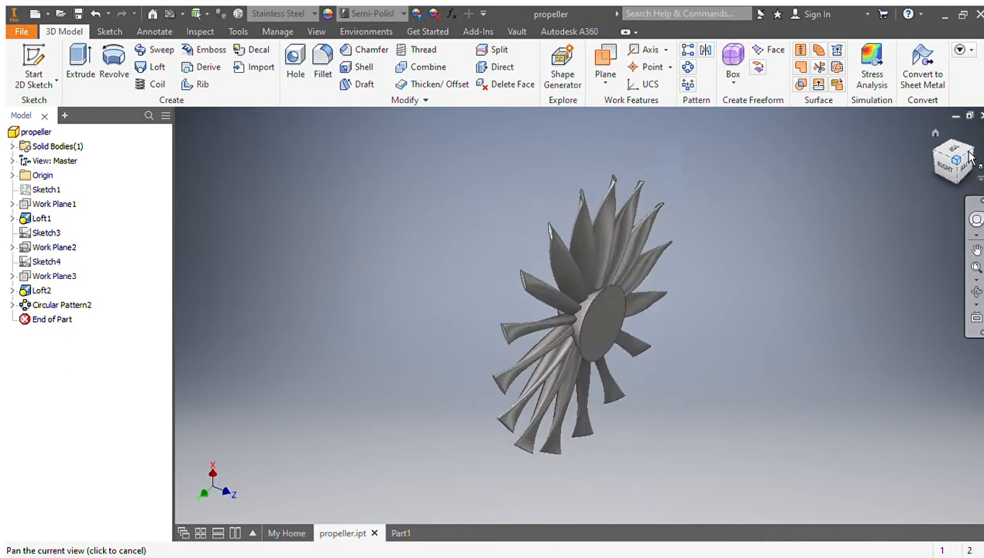
left_click(974, 154)
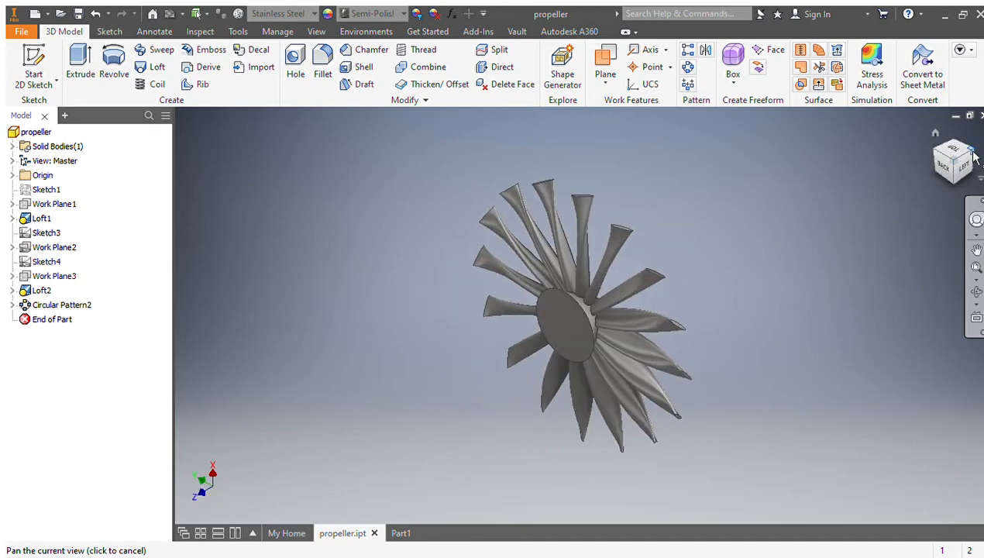
left_click(974, 154)
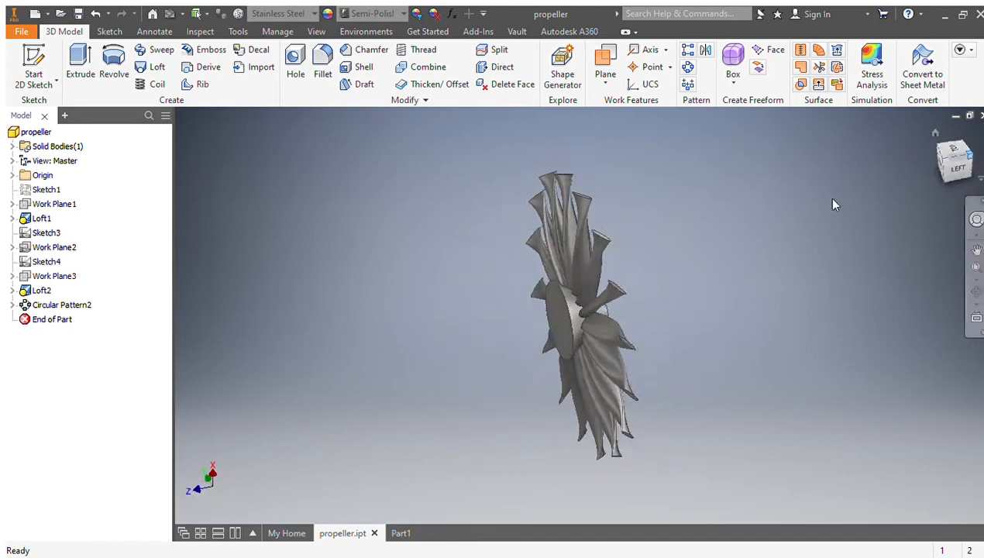
Step: In Part1, create a sketch on the XY plane and try to draw a circle centred on the origin
left_click(399, 533)
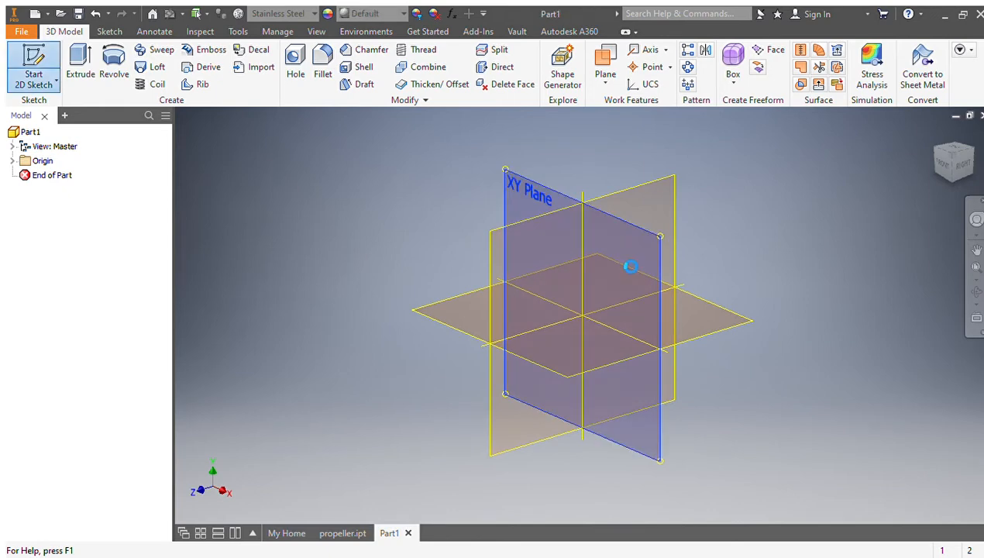
left_click(619, 265)
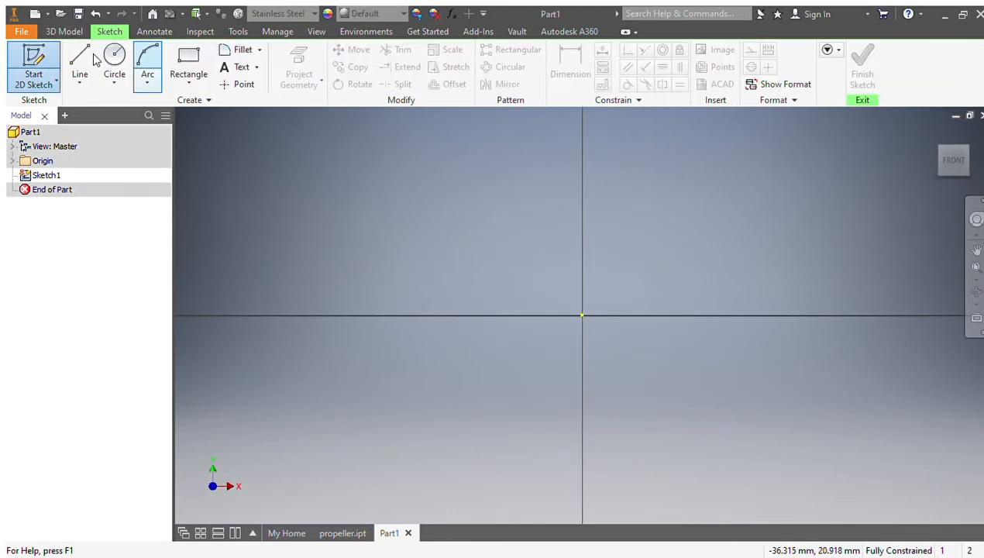
left_click(115, 55)
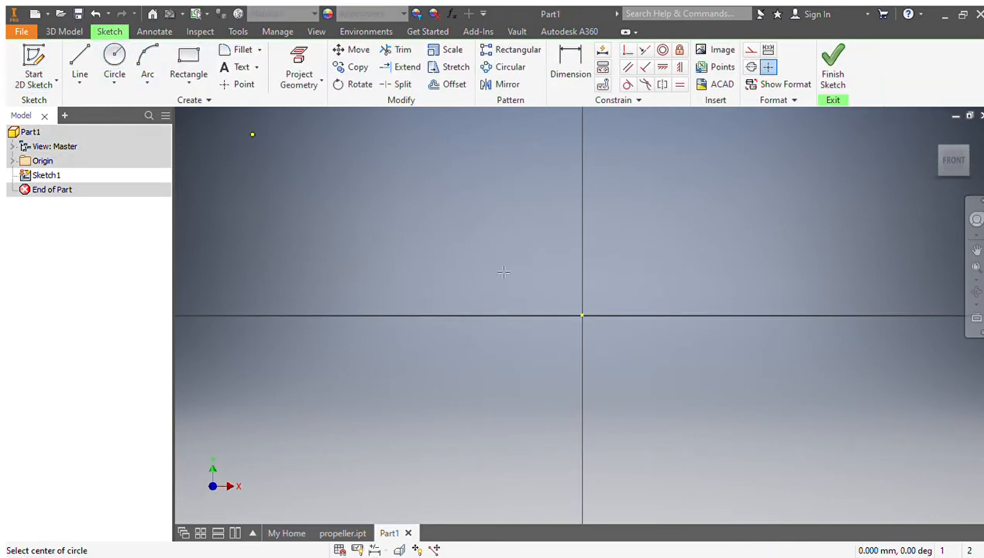
left_click(582, 315)
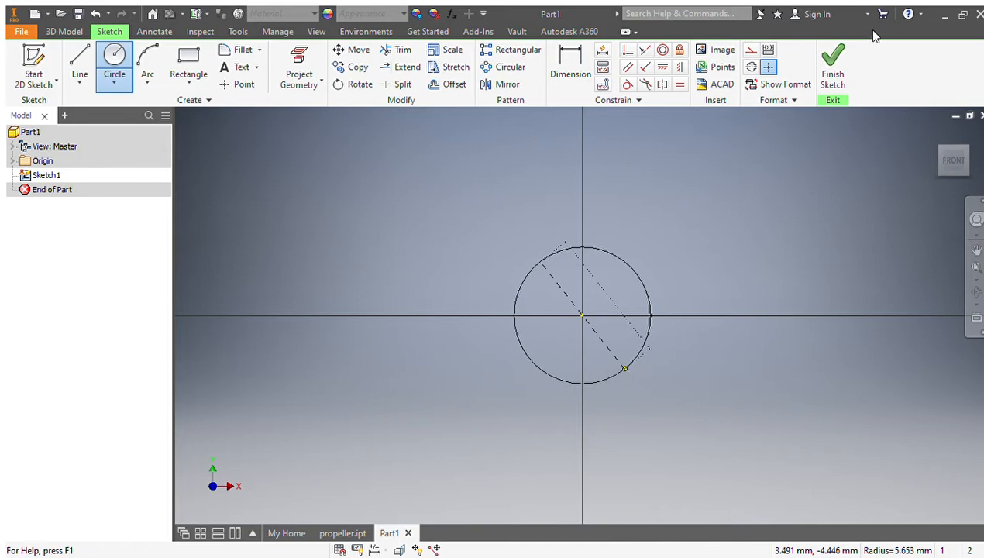
left_click(834, 62)
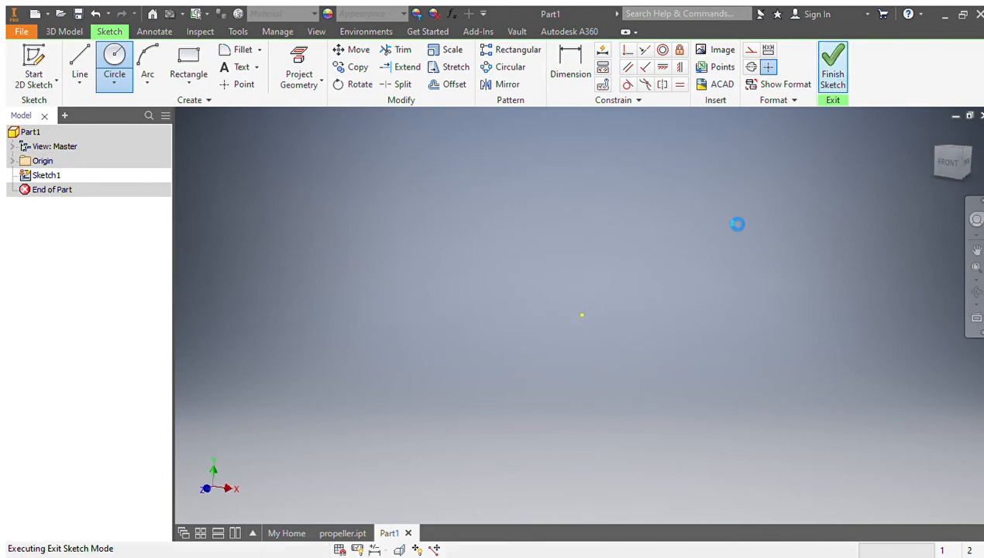
Step: Reopen the first sketch, draw a 50 mm diameter circle centred on the origin, and finish the sketch
double_click(48, 175)
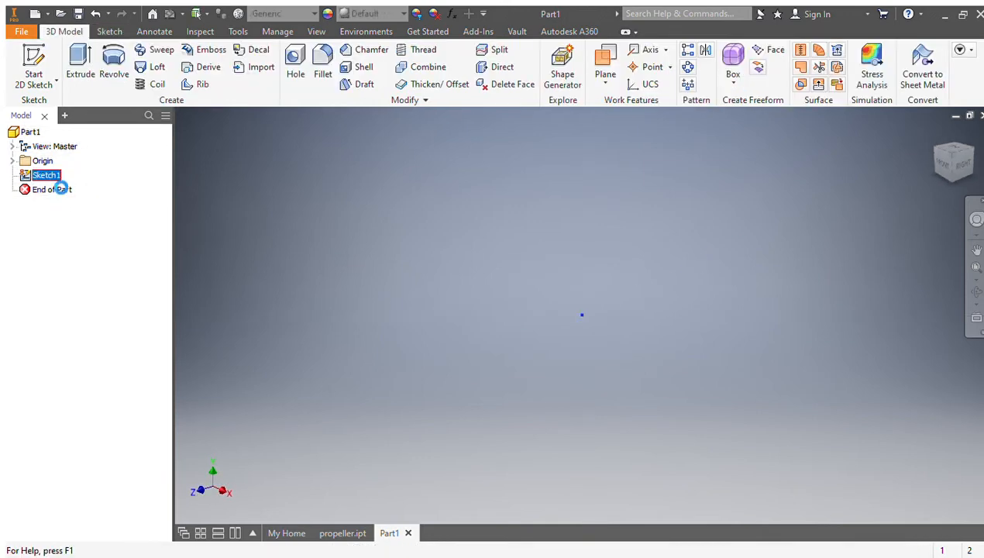
left_click(114, 68)
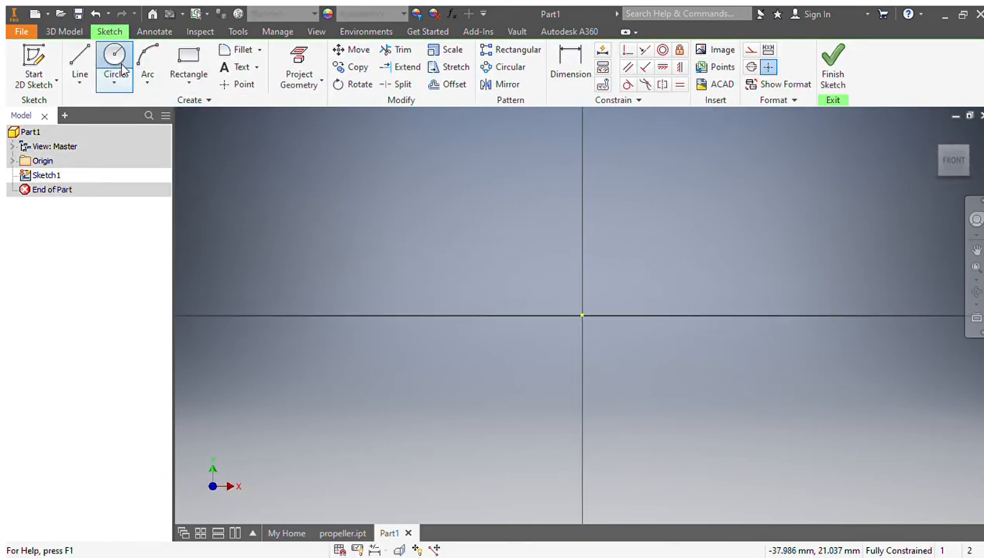
left_click(582, 317)
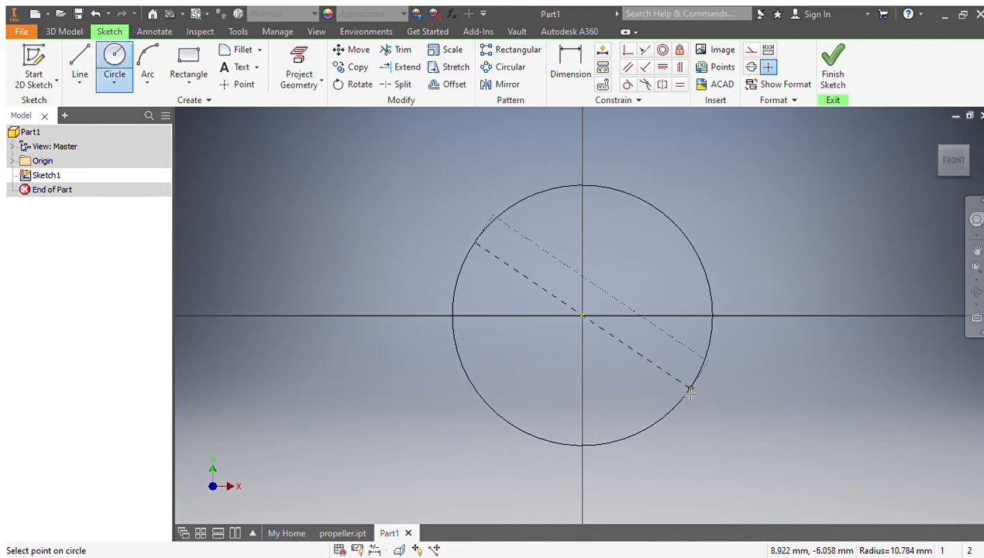
type("50")
key("Return")
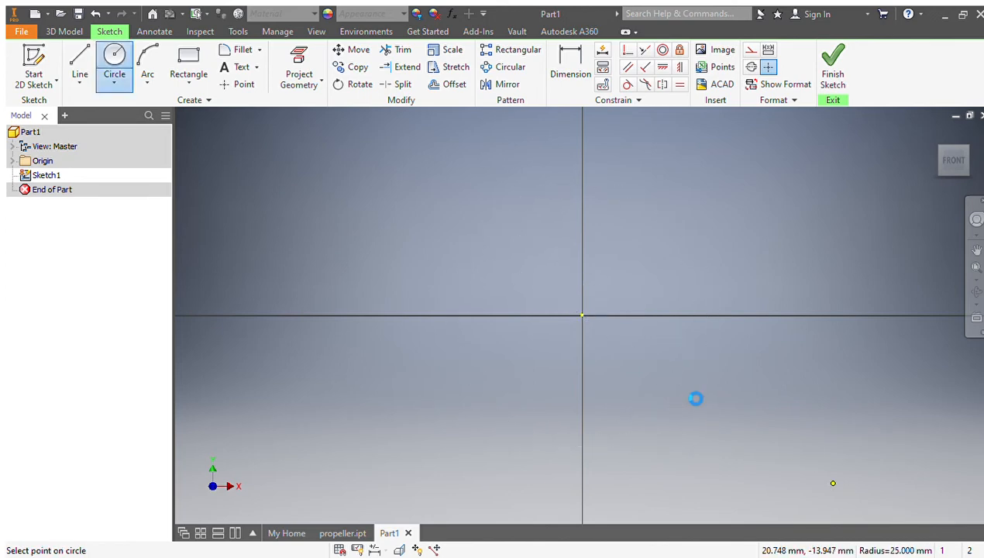
left_click(833, 68)
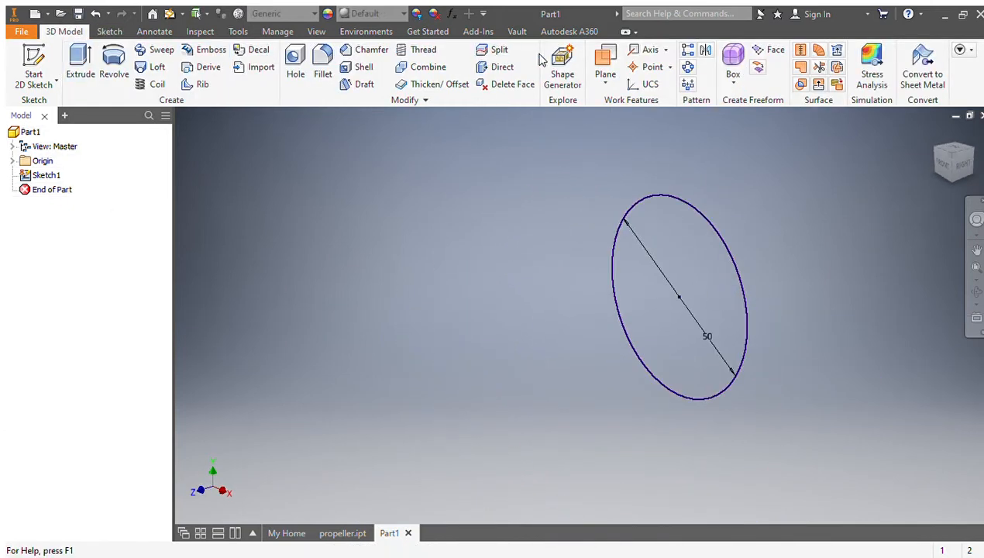
Step: Make the origin XY plane visible and create a work plane offset from it in the positive Z direction
left_click(10, 161)
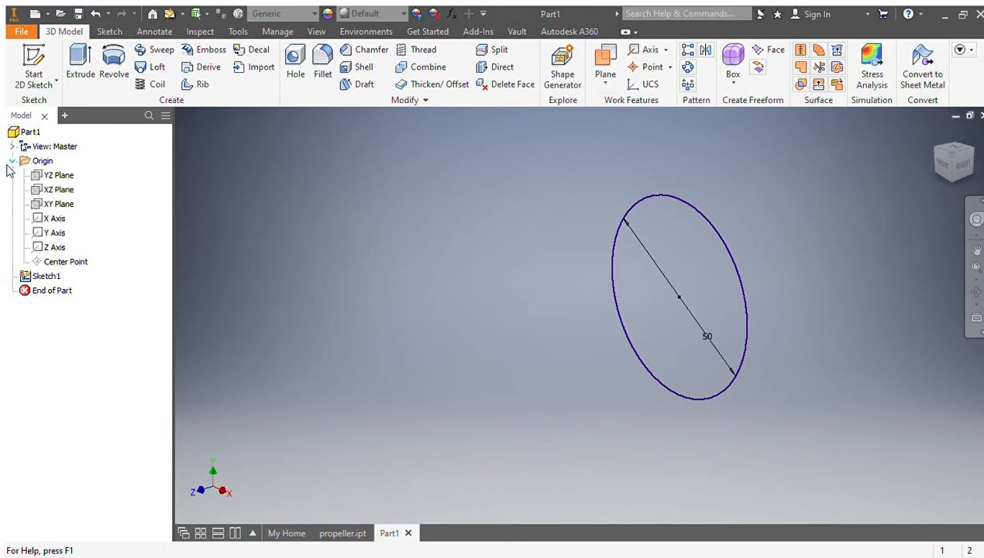
left_click(53, 206)
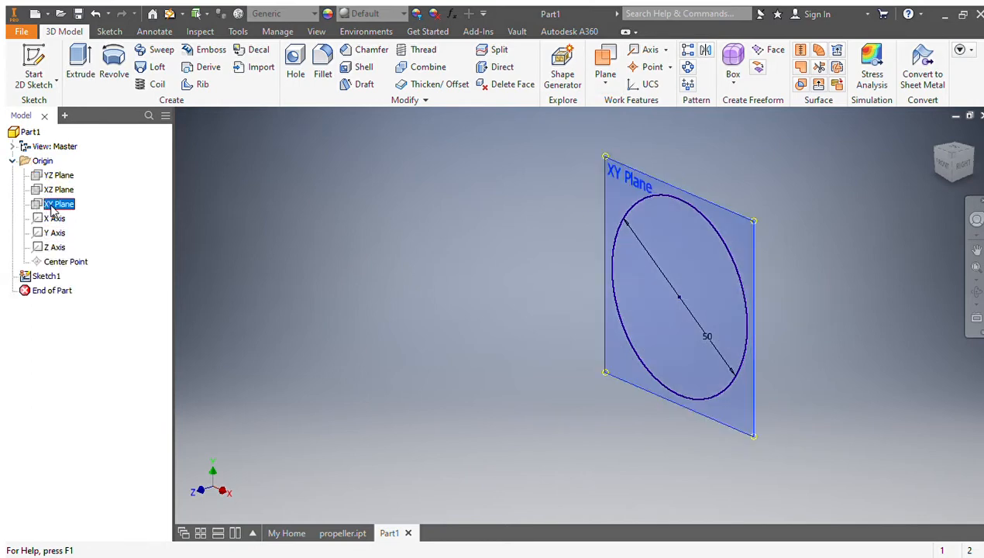
left_click(83, 301)
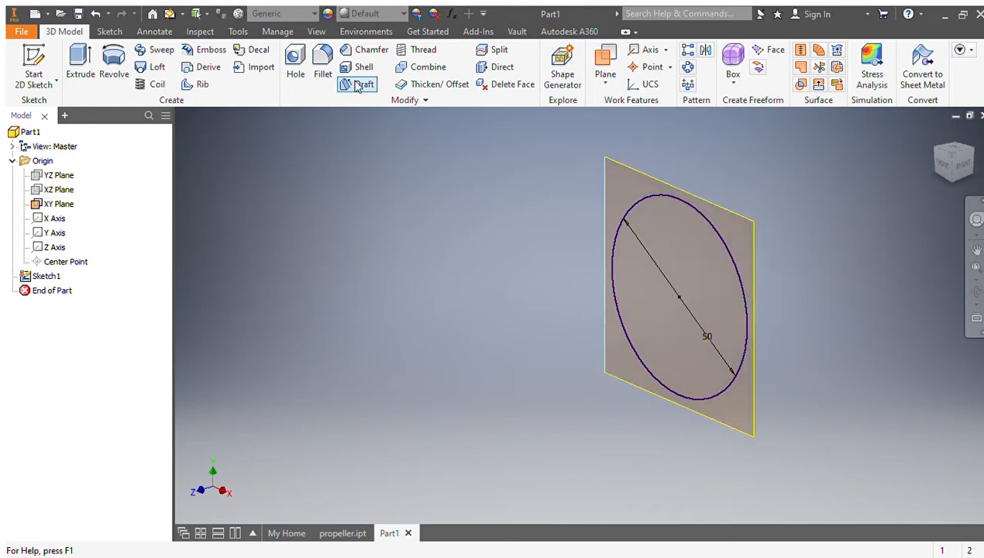
left_click(605, 62)
left_click_drag(596, 189, 481, 240)
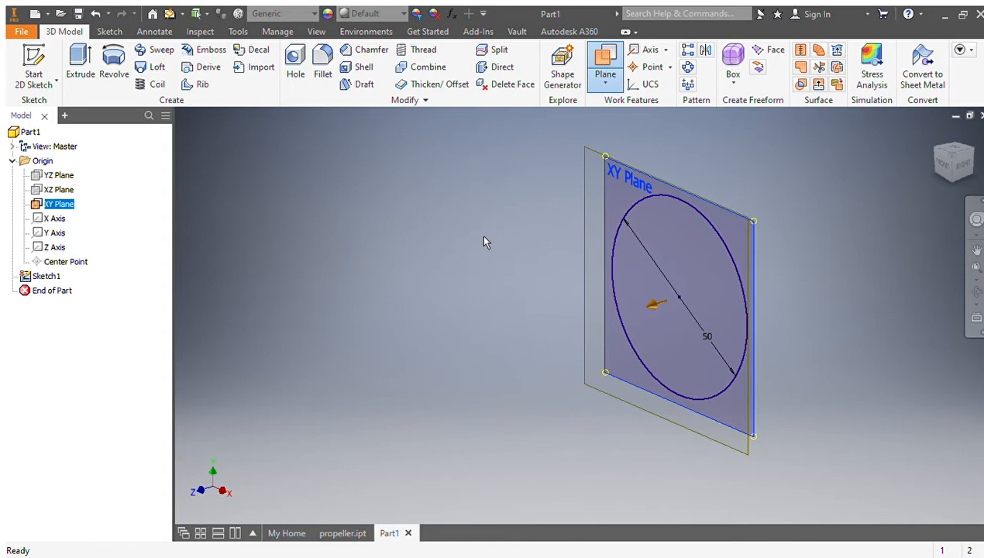
left_click(416, 410)
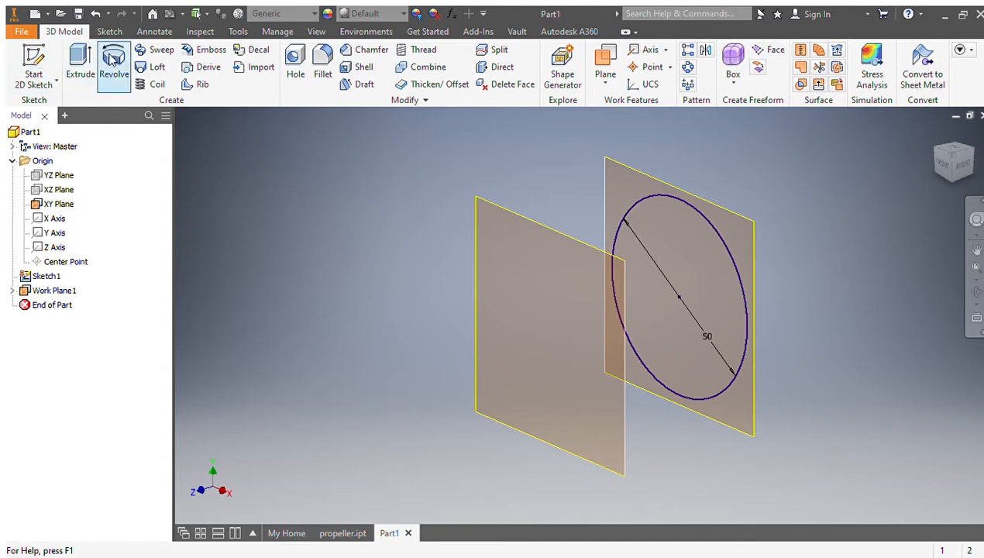
Step: On the offset work plane, sketch a 20 mm diameter circle centred on the origin and finish the sketch
left_click(155, 66)
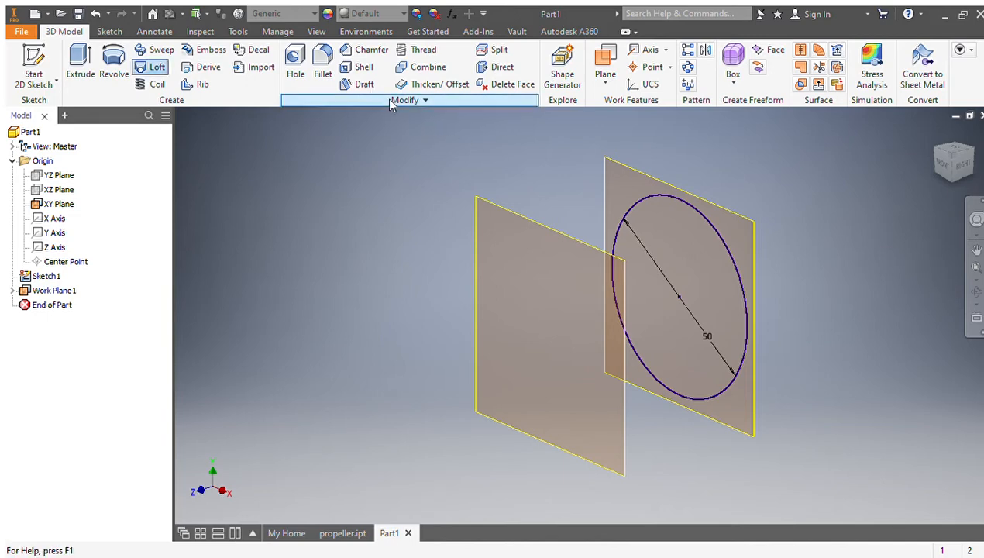
key("Escape")
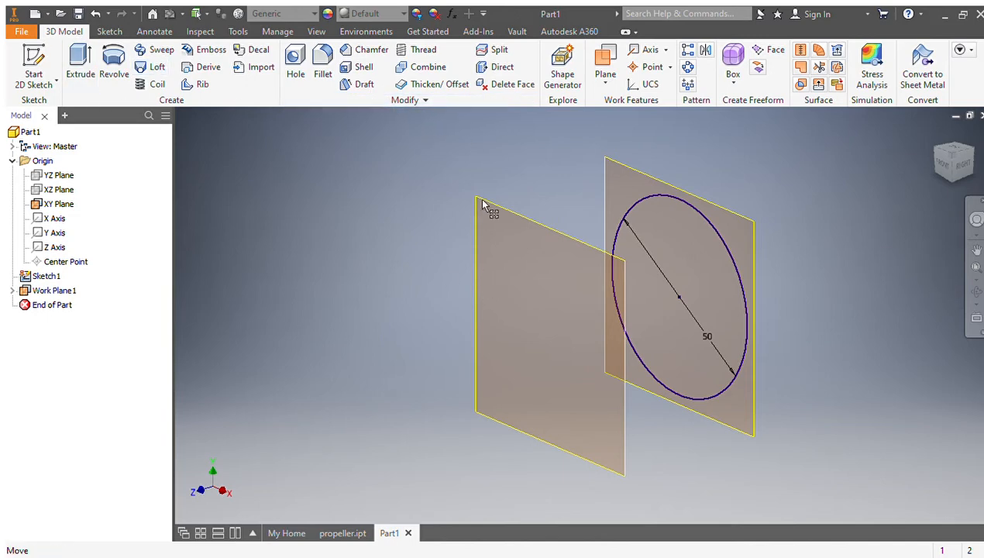
left_click(34, 72)
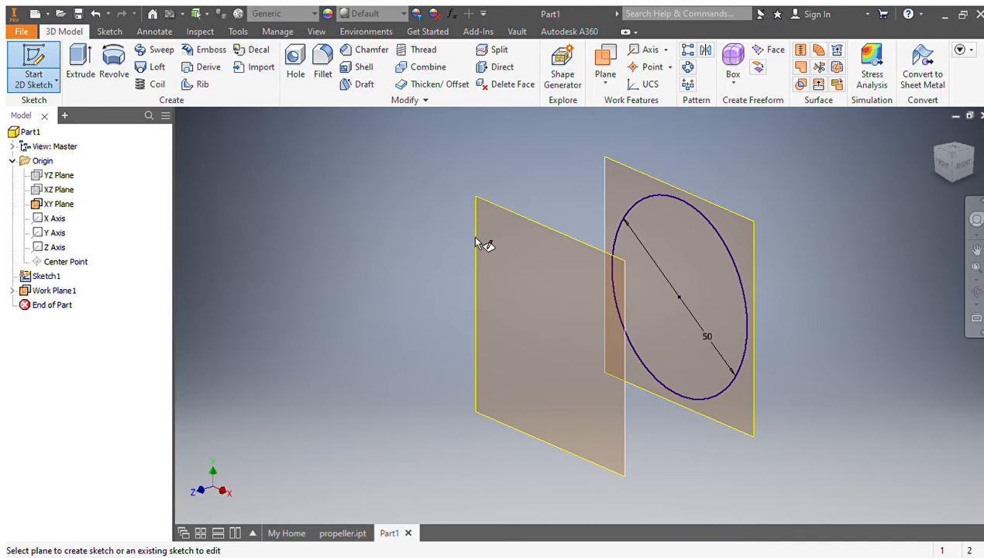
left_click(479, 242)
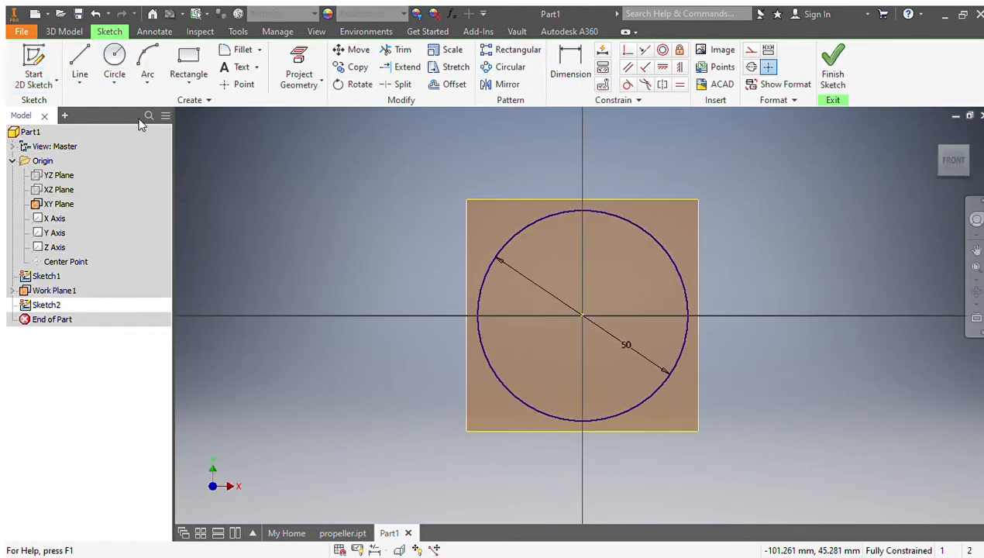
left_click(114, 68)
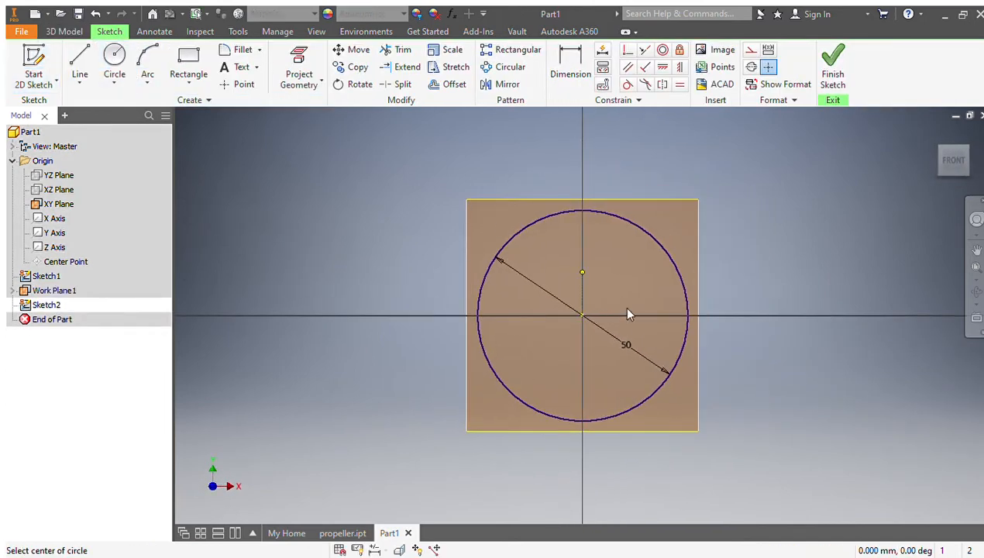
left_click(581, 316)
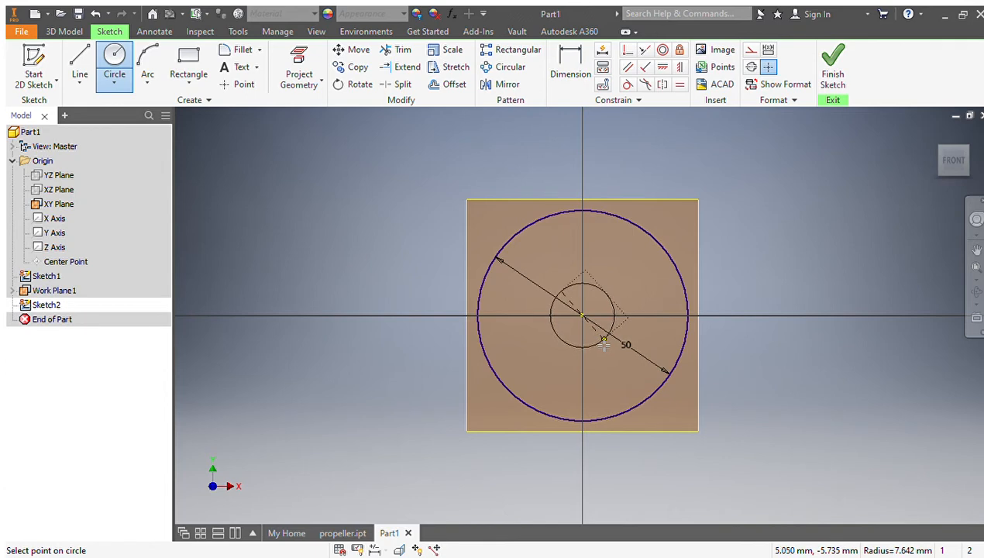
left_click(622, 360)
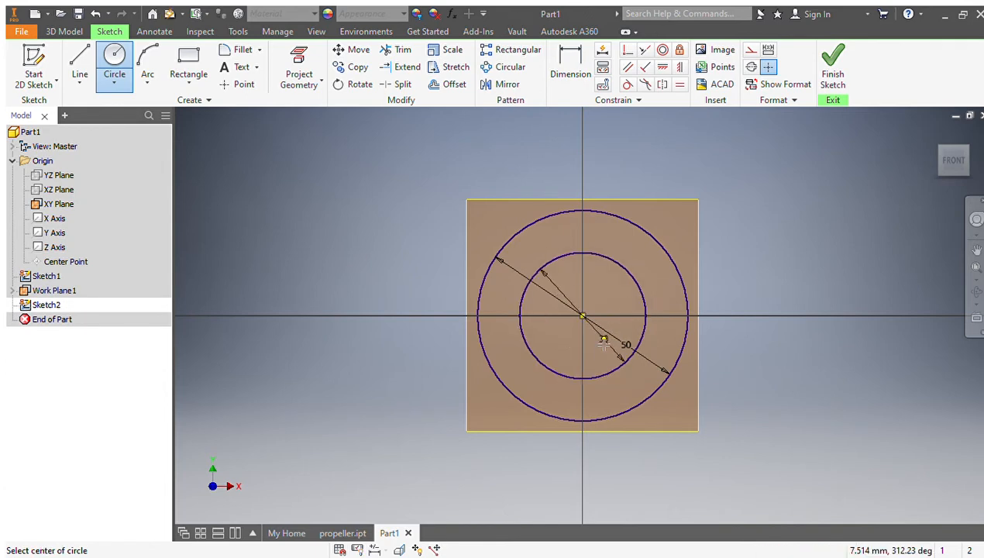
key("Escape")
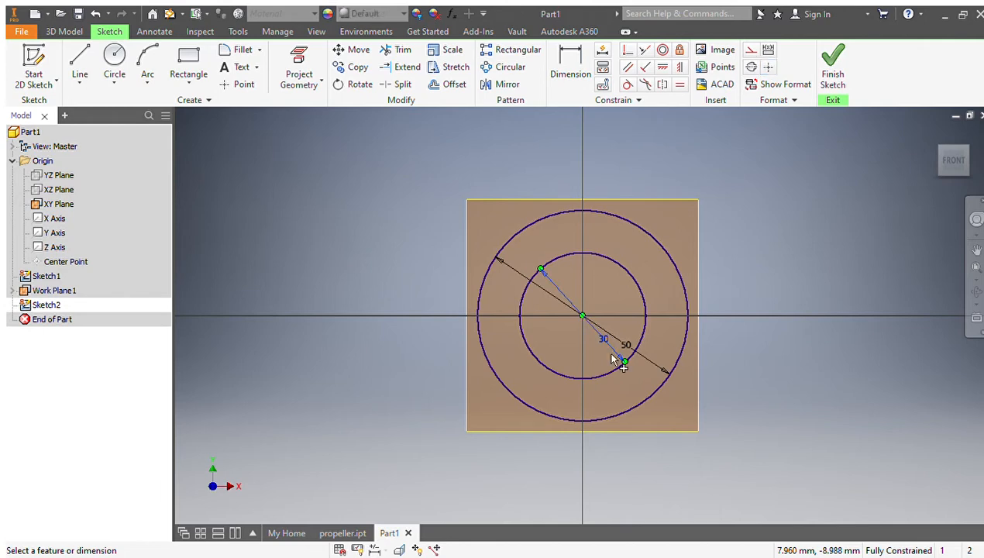
key("ctrl+z")
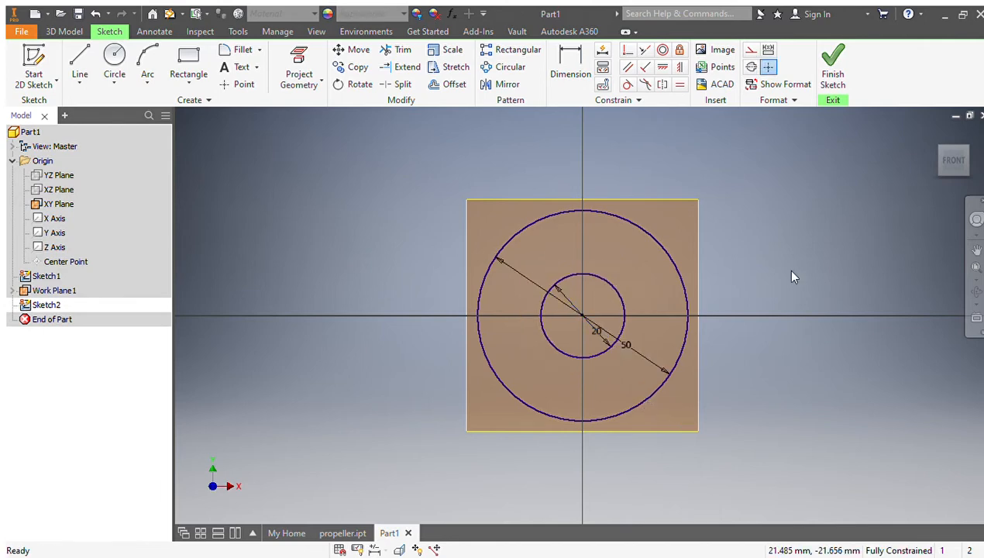
left_click(832, 66)
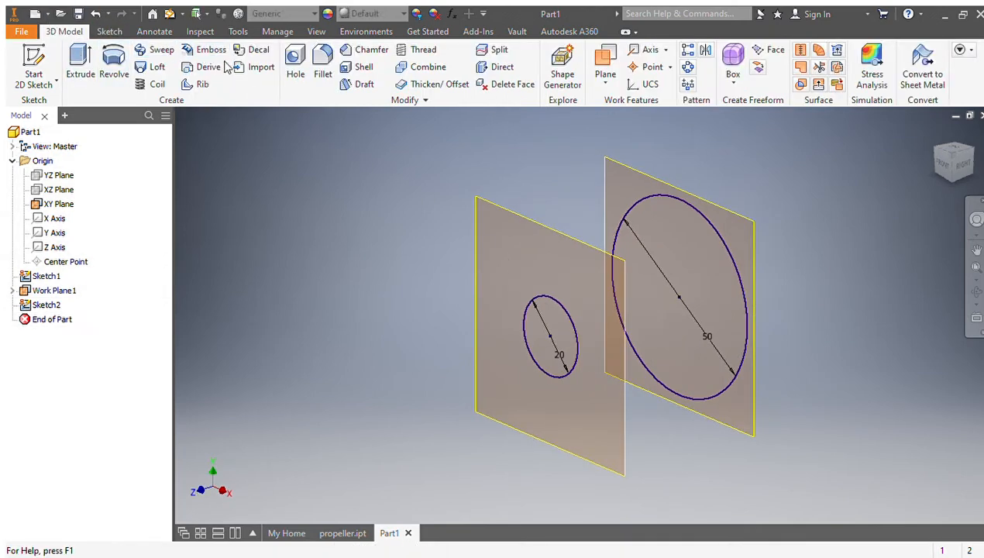
Step: Loft a solid between the 20 mm circle and the 50 mm circle to form the tapered hub
left_click(151, 67)
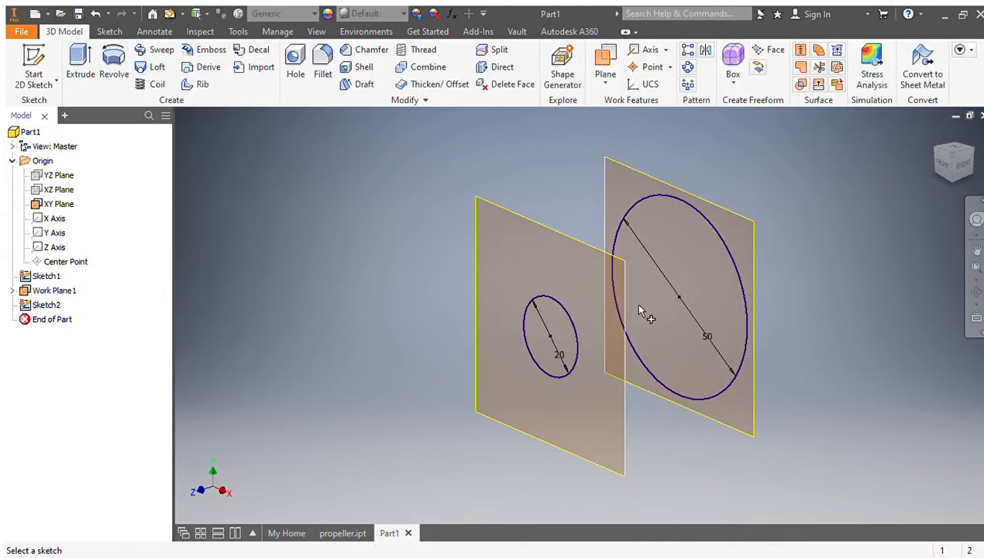
left_click(574, 329)
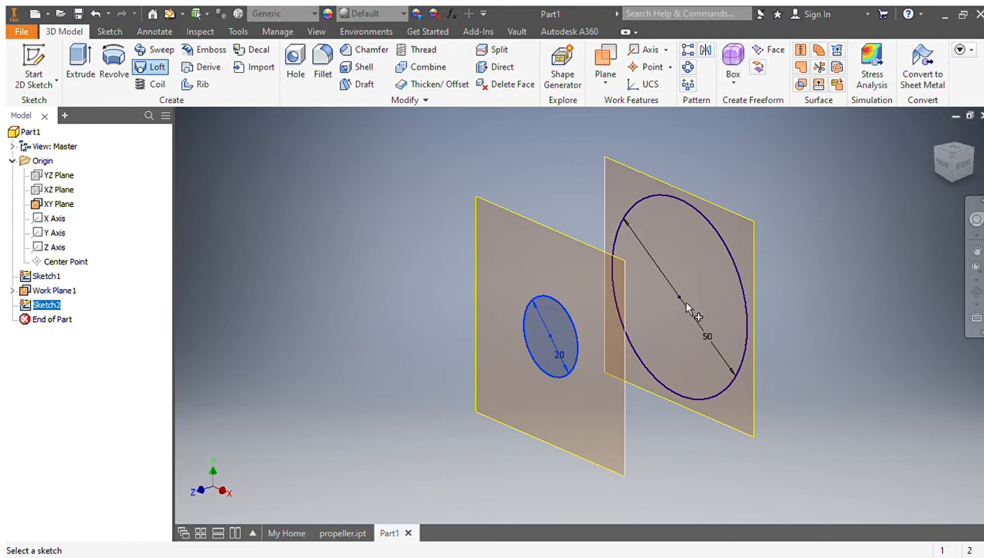
left_click(742, 288)
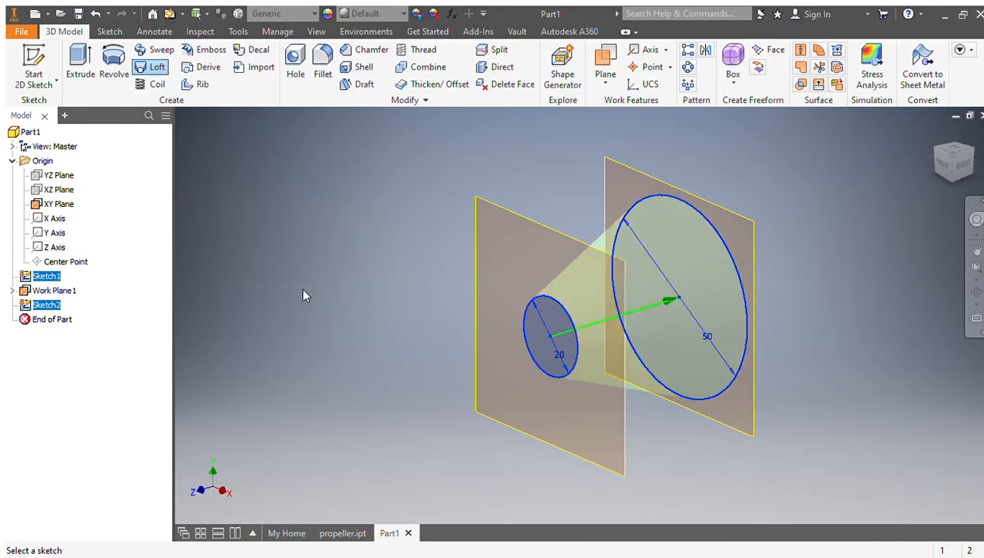
left_click(968, 471)
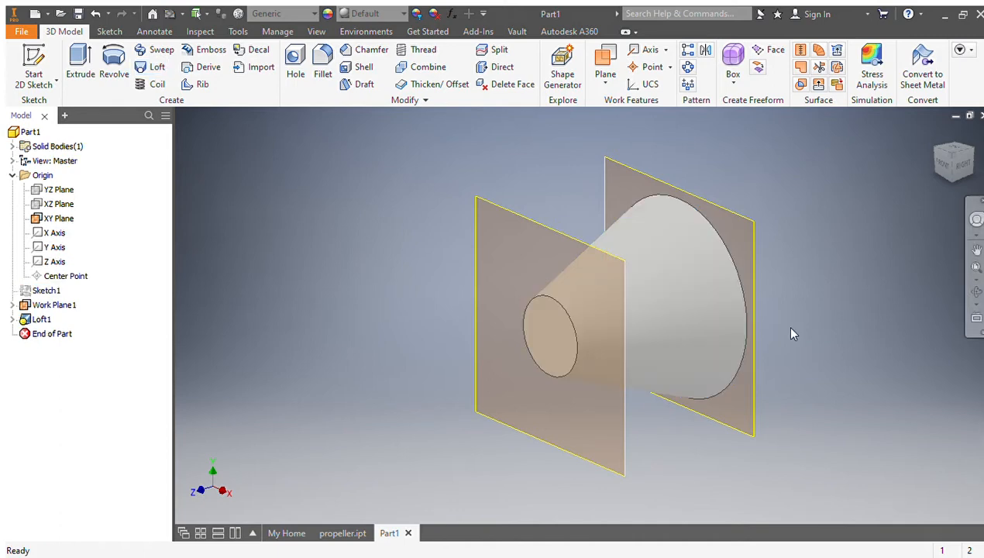
Step: Create a work plane midway between the hub's small and large end faces
left_click(601, 73)
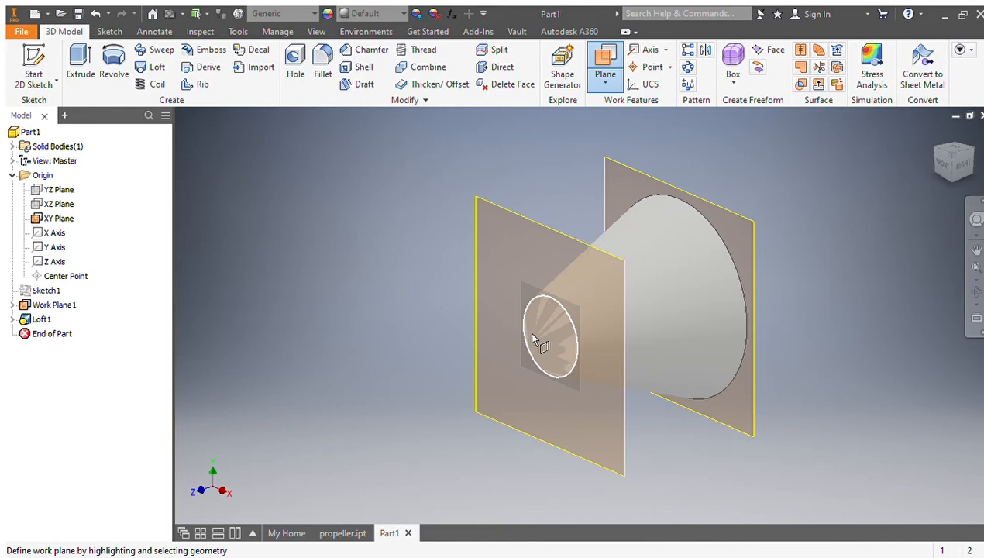
left_click(532, 332)
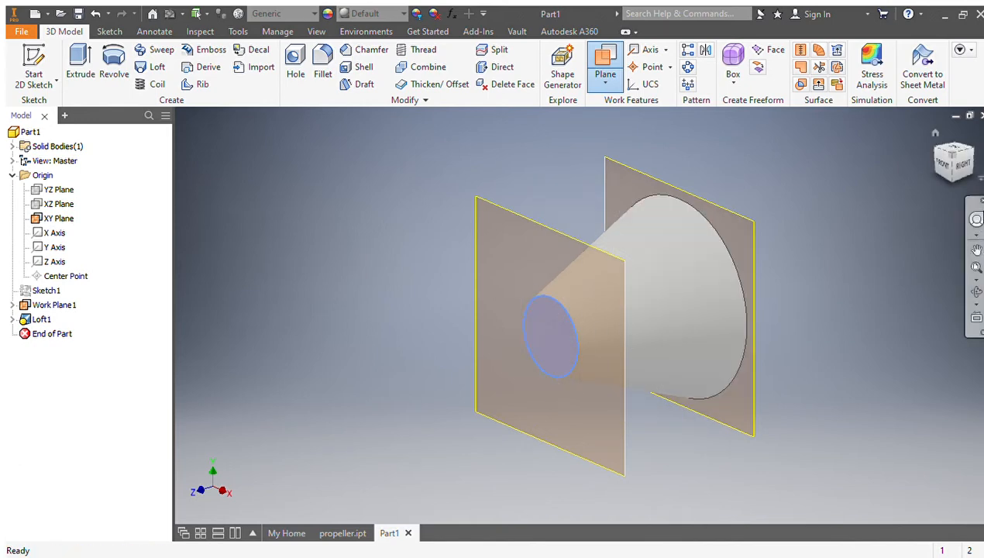
left_click_drag(962, 168, 951, 181)
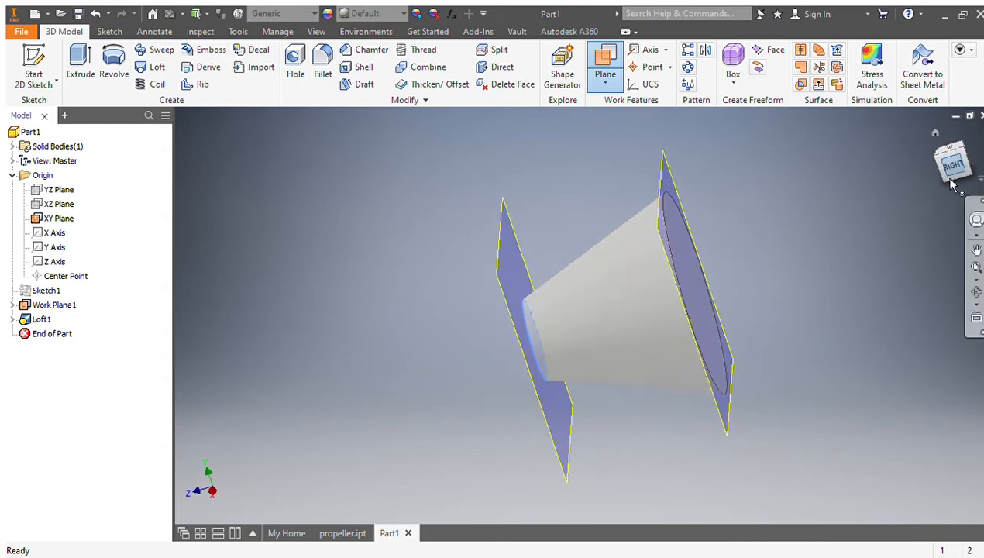
left_click(691, 292)
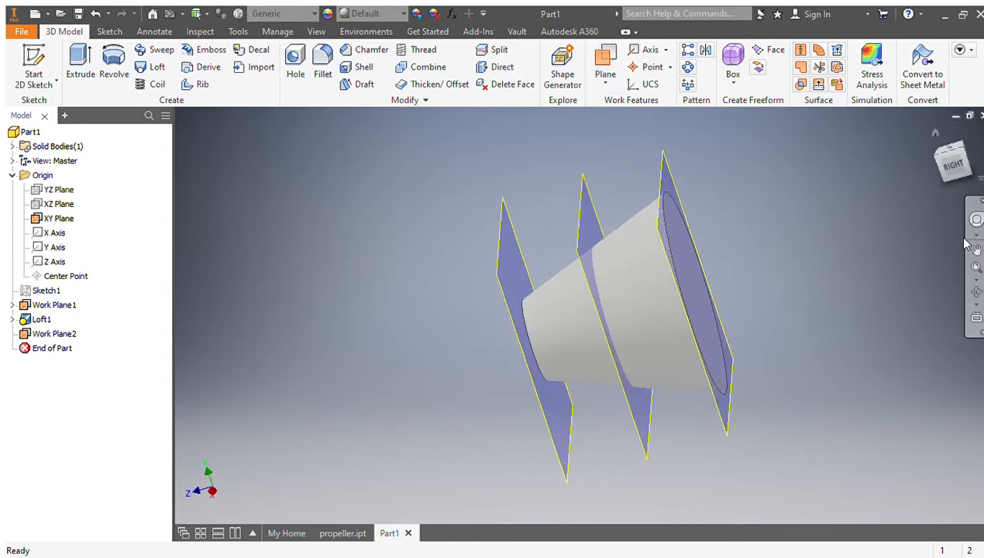
Step: Hide the offset work plane, the origin XY plane and the midway work plane
left_click(960, 178)
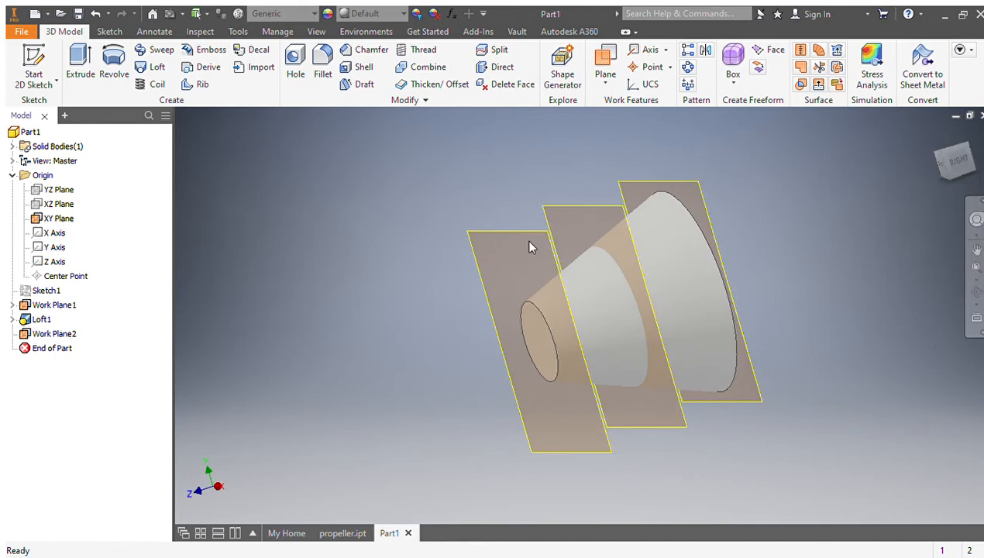
left_click(549, 260)
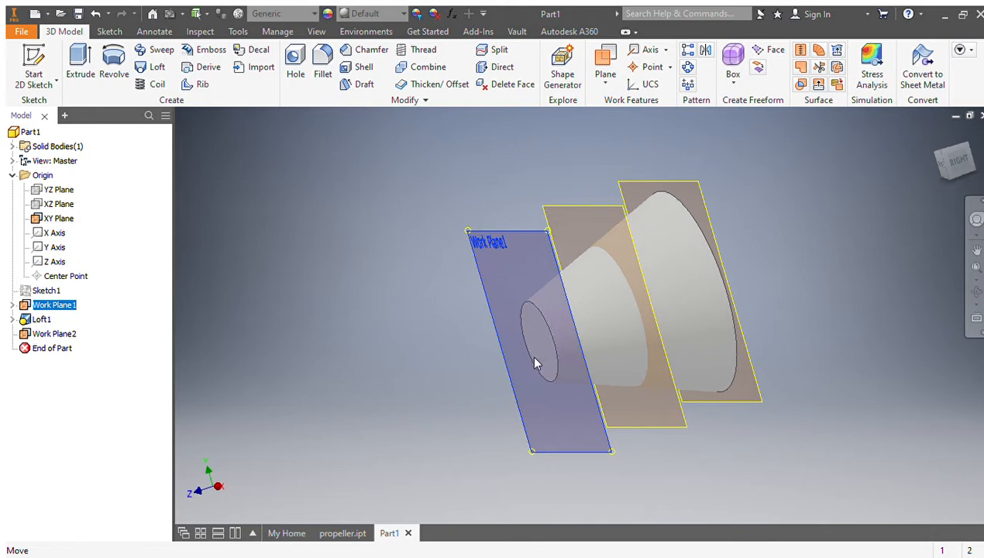
left_click(605, 208)
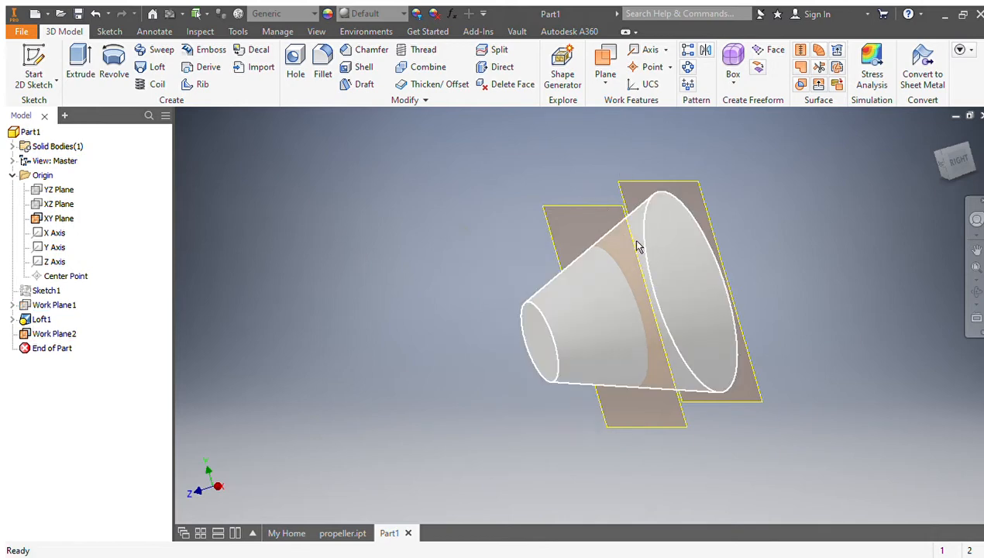
left_click(699, 201)
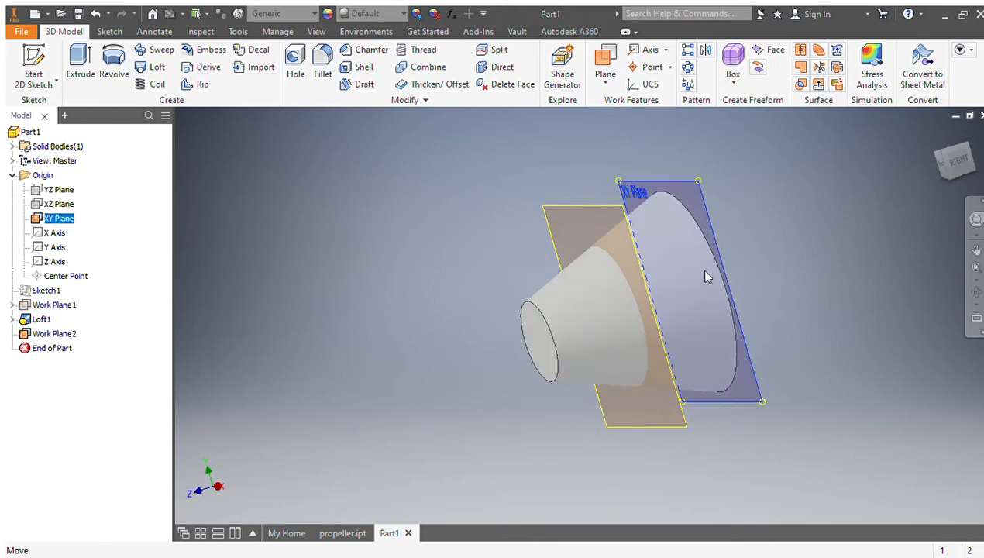
left_click(741, 215)
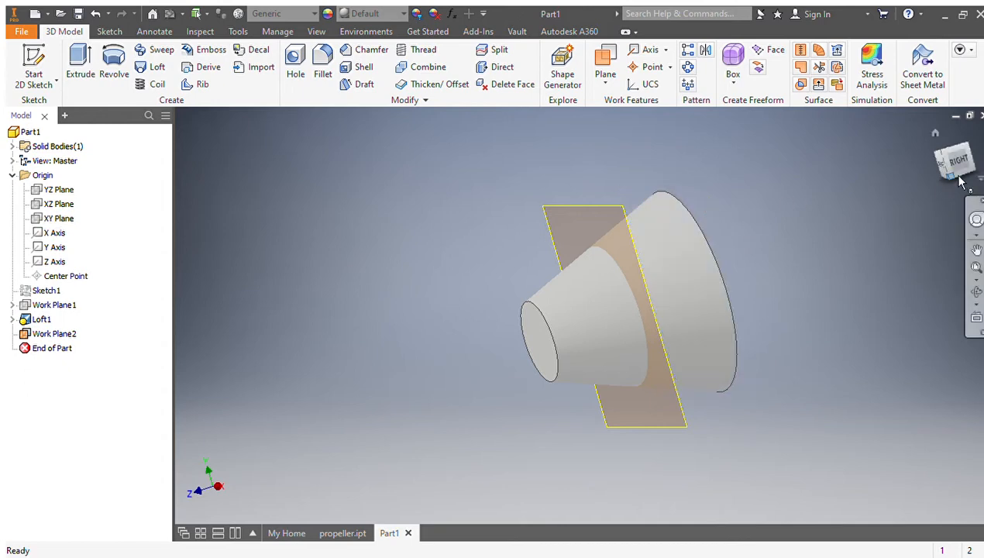
left_click_drag(977, 181, 980, 199)
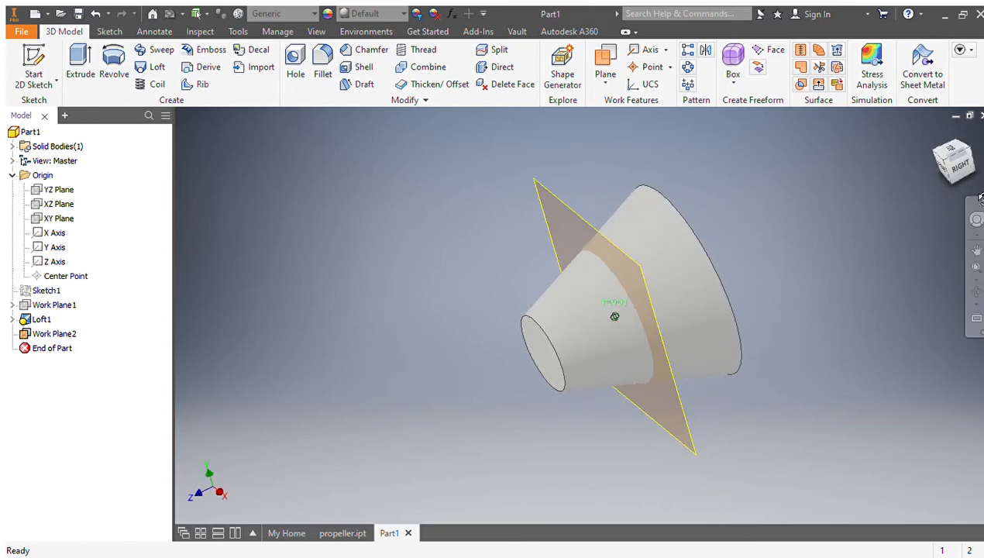
left_click(633, 268)
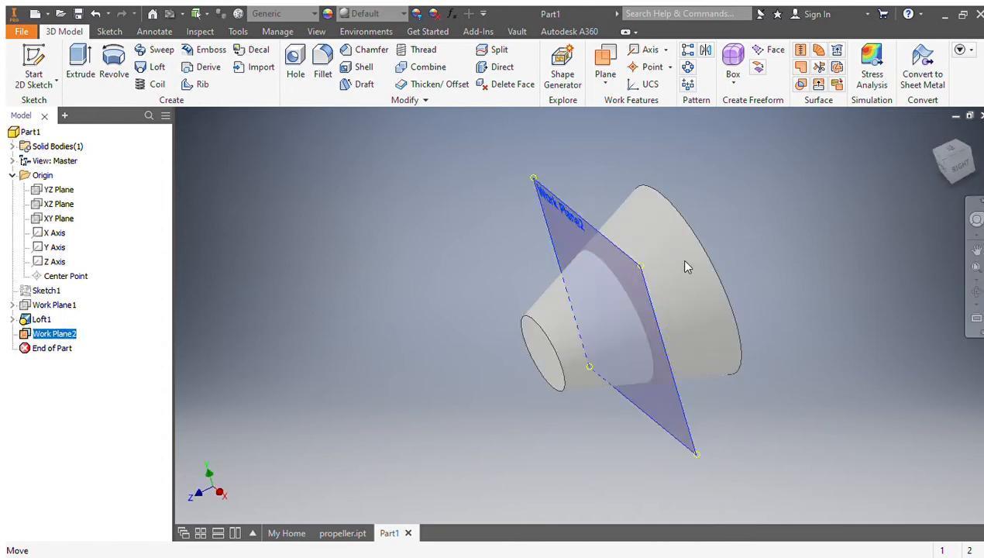
key("Escape")
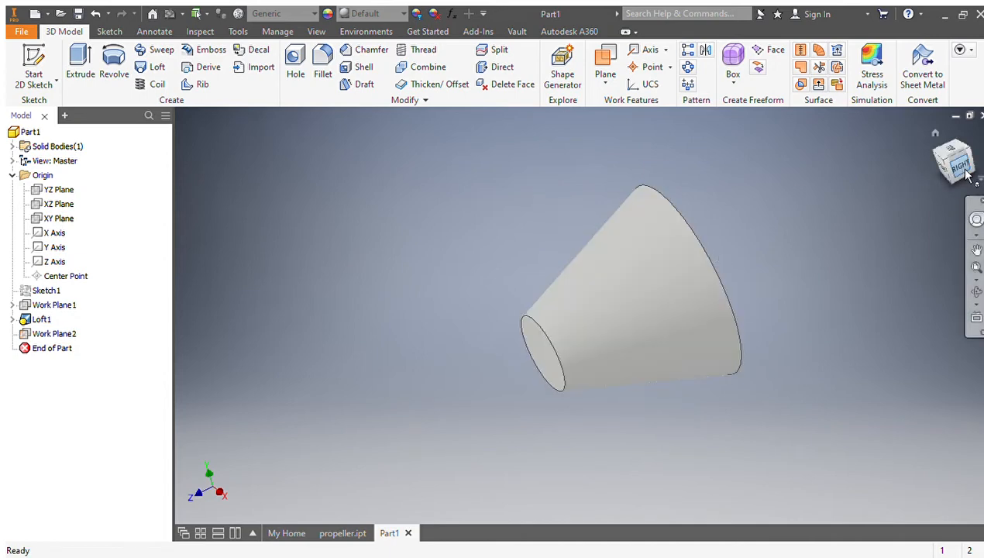
Step: Make the origin XZ plane visible and start a new sketch on it
left_click_drag(959, 173, 958, 179)
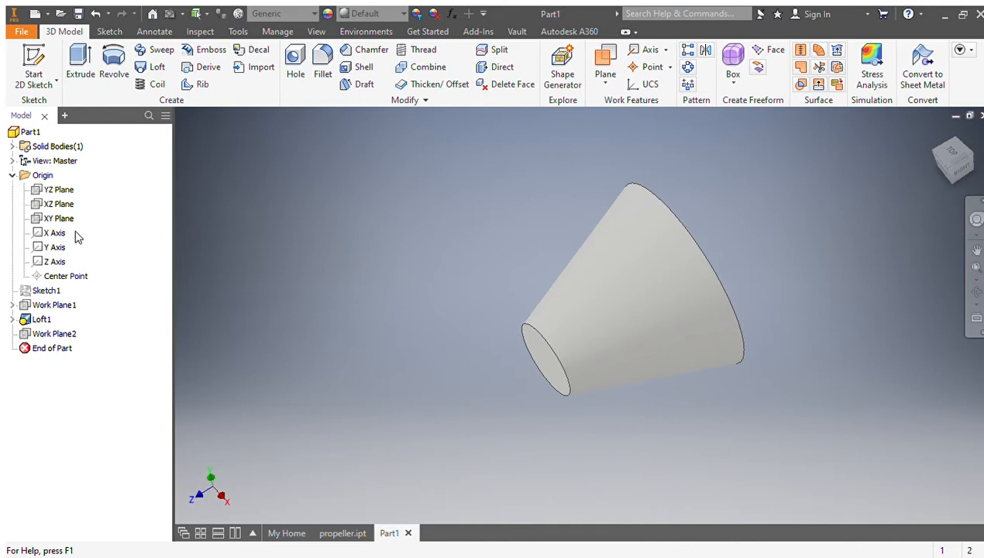
left_click(58, 205)
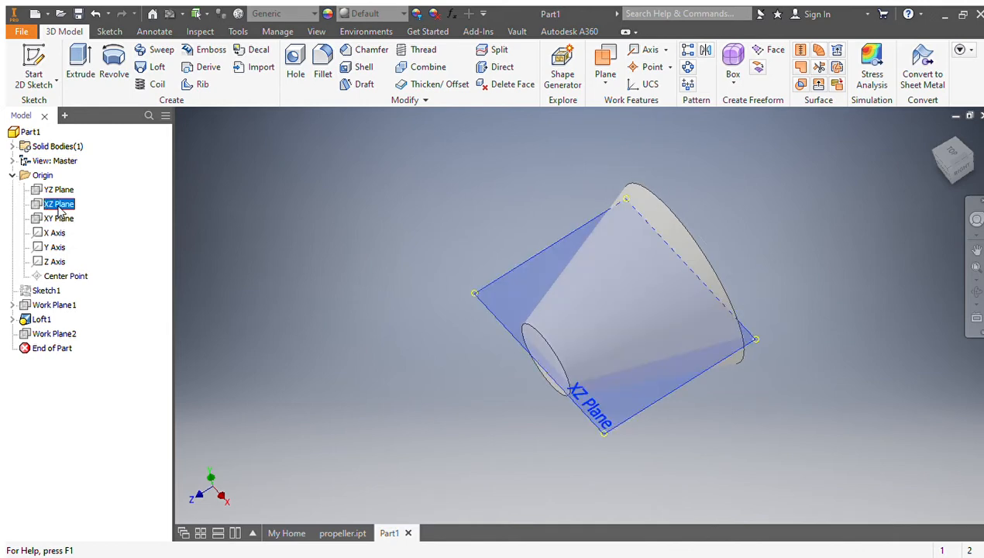
left_click(94, 295)
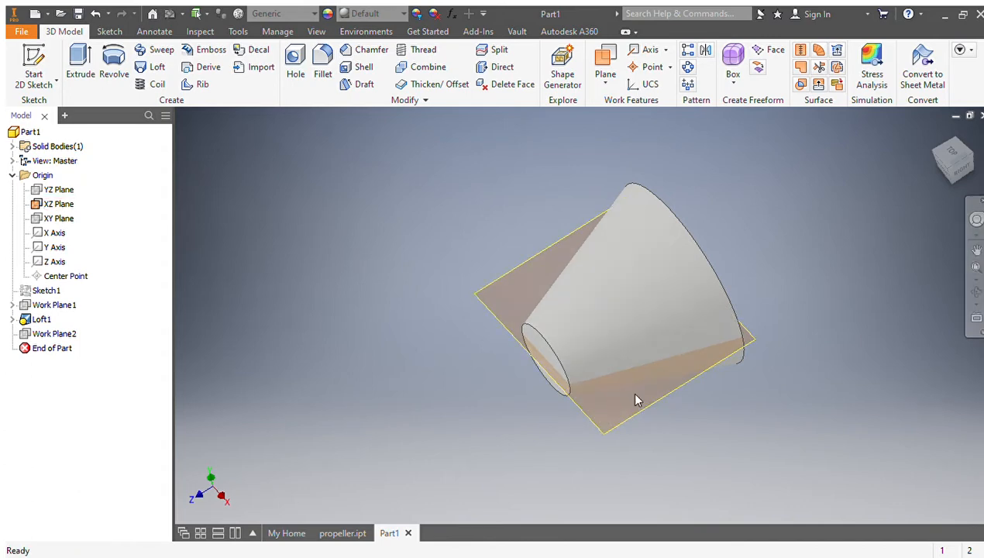
left_click(34, 62)
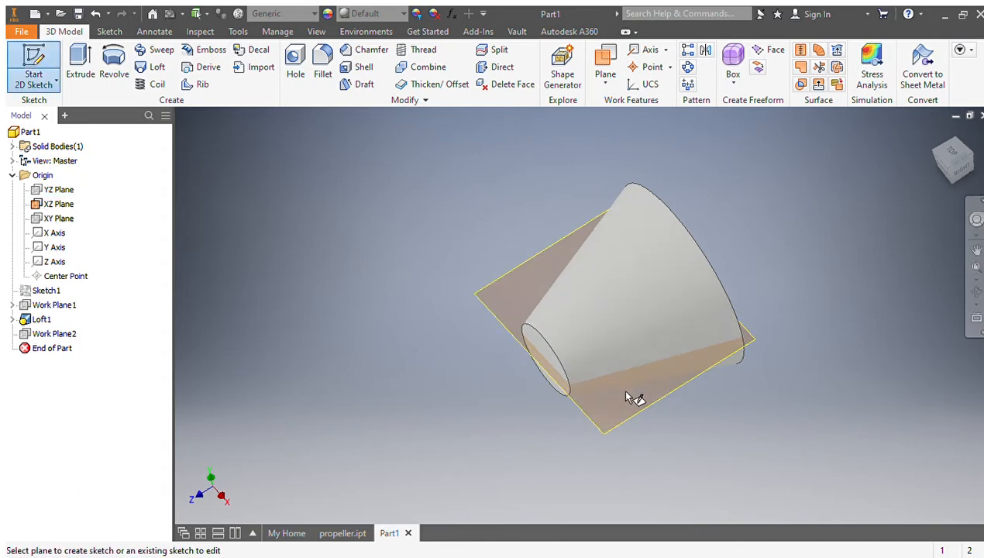
left_click(636, 420)
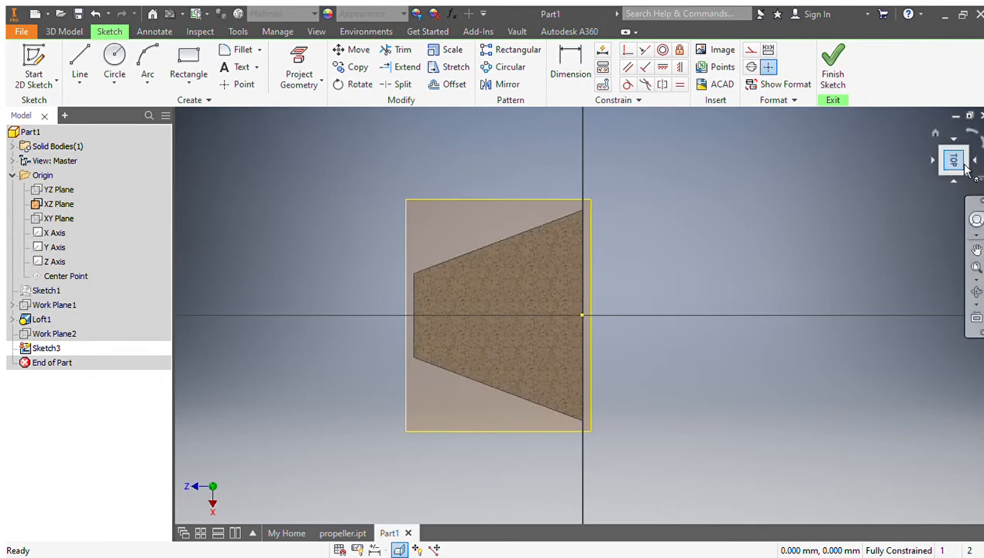
Step: Draw a line along the hub's axis from the midpoint of the small end edge to the origin
mouse_move(954, 164)
left_mouse_down()
mouse_move(972, 158)
mouse_move(955, 163)
left_mouse_up()
middle_click_drag(429, 310, 505, 320)
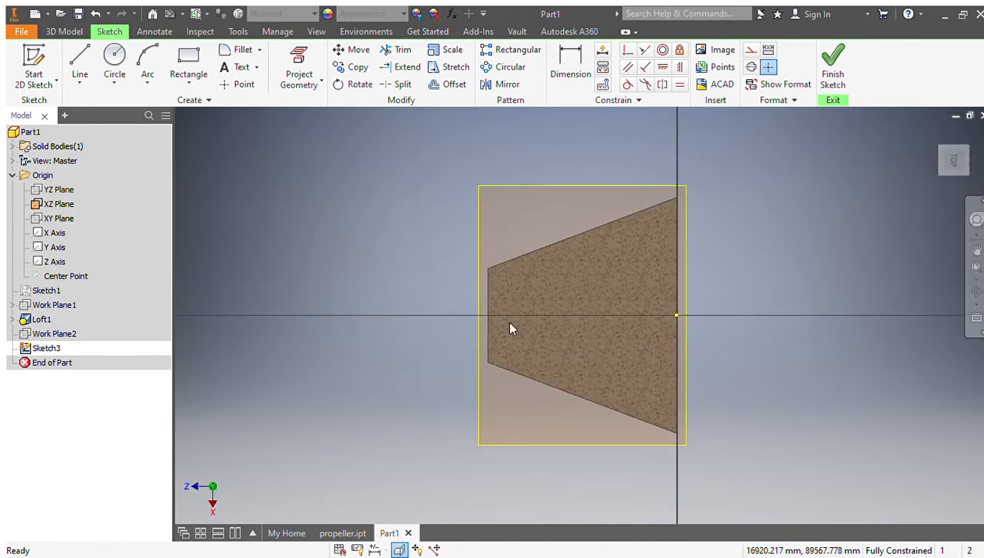
left_click(80, 66)
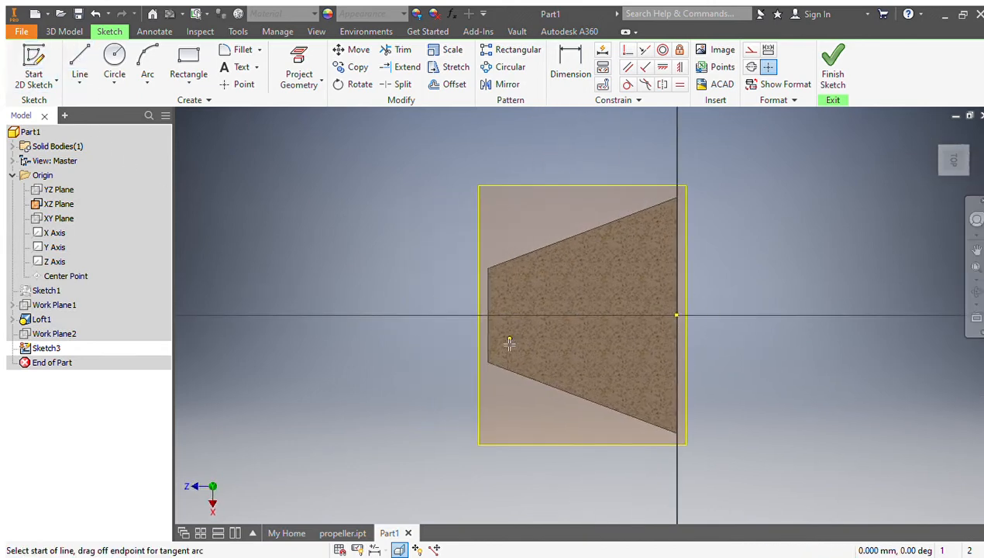
left_click(488, 317)
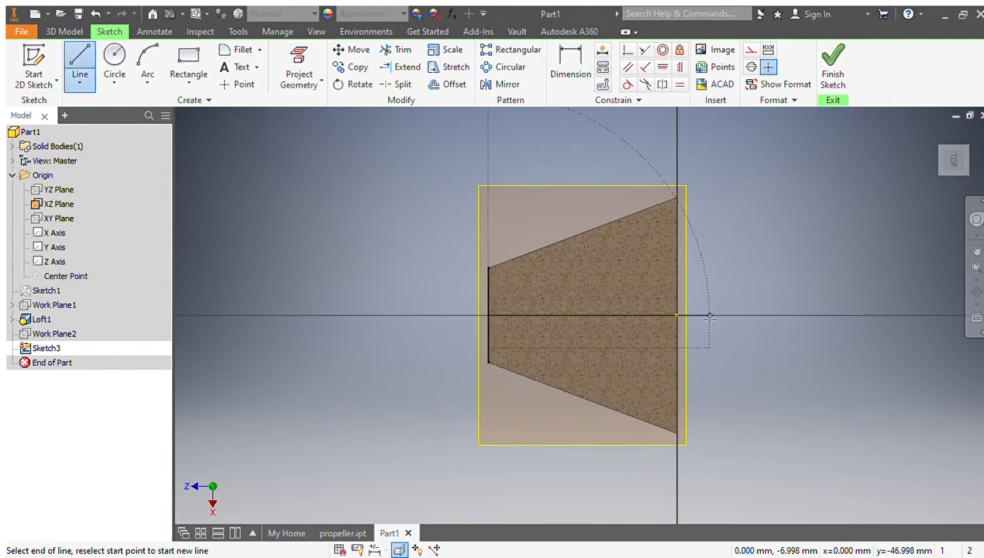
left_click(676, 316)
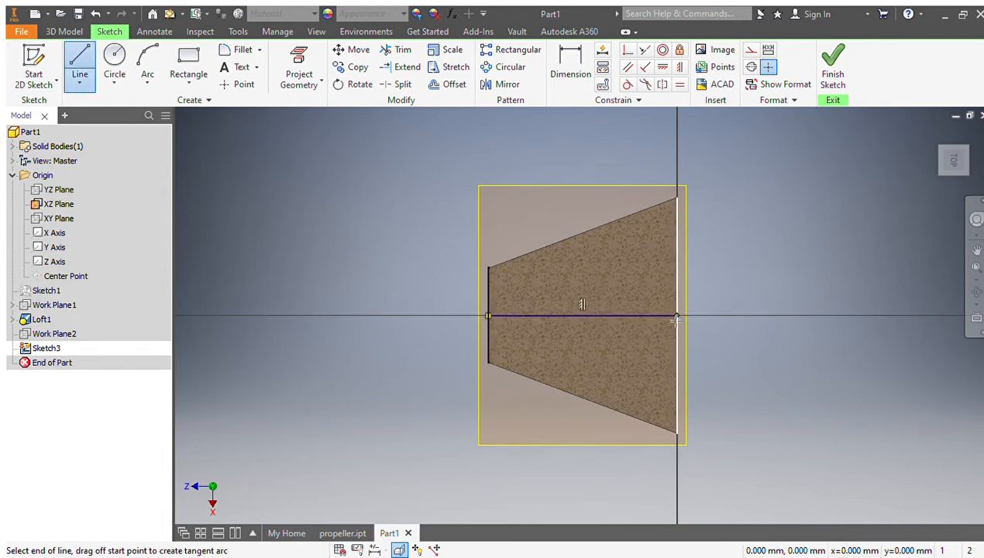
key("c")
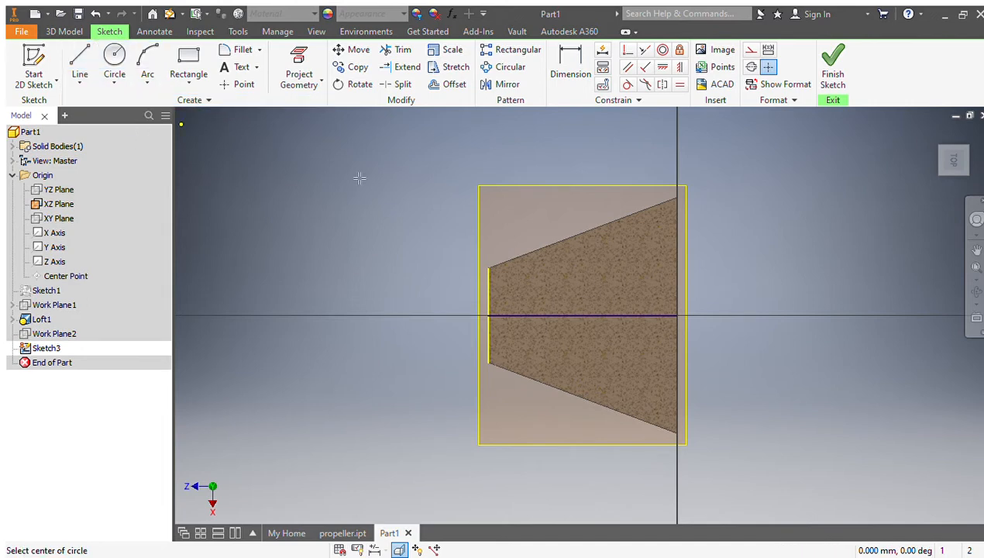
left_click(582, 317)
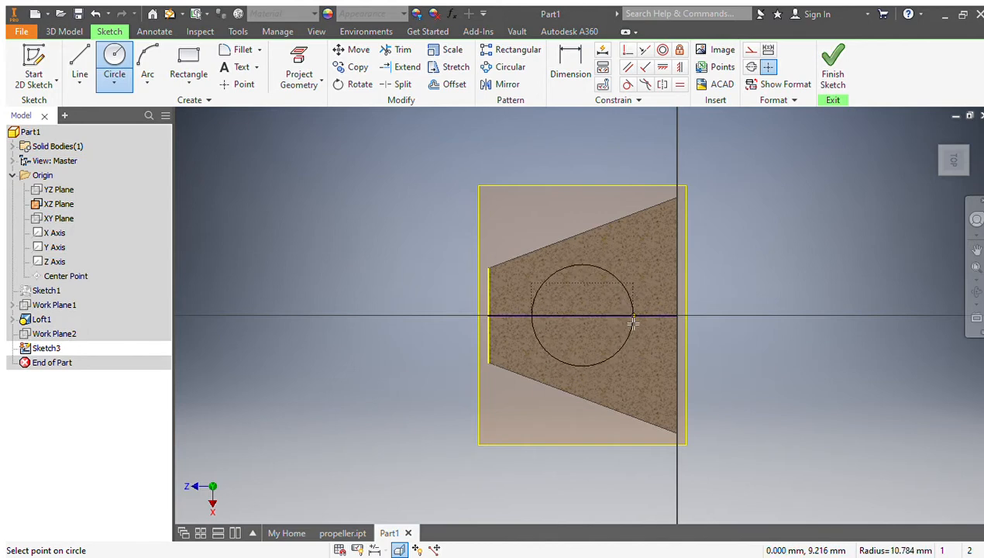
key("Escape")
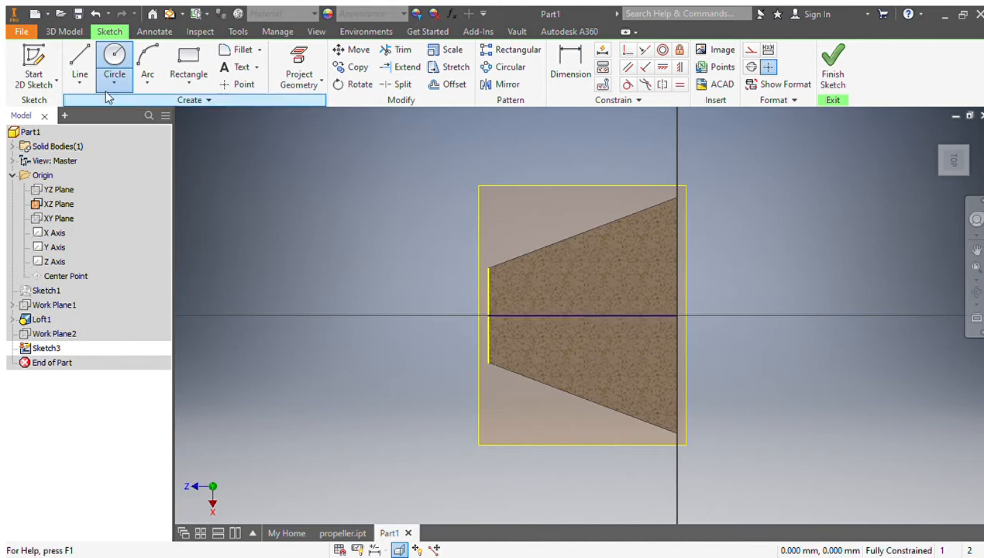
Step: Draw an ellipse centred on the axis line's midpoint, with half-axes of about 12 mm along the axis and 5 mm across it
left_click(134, 164)
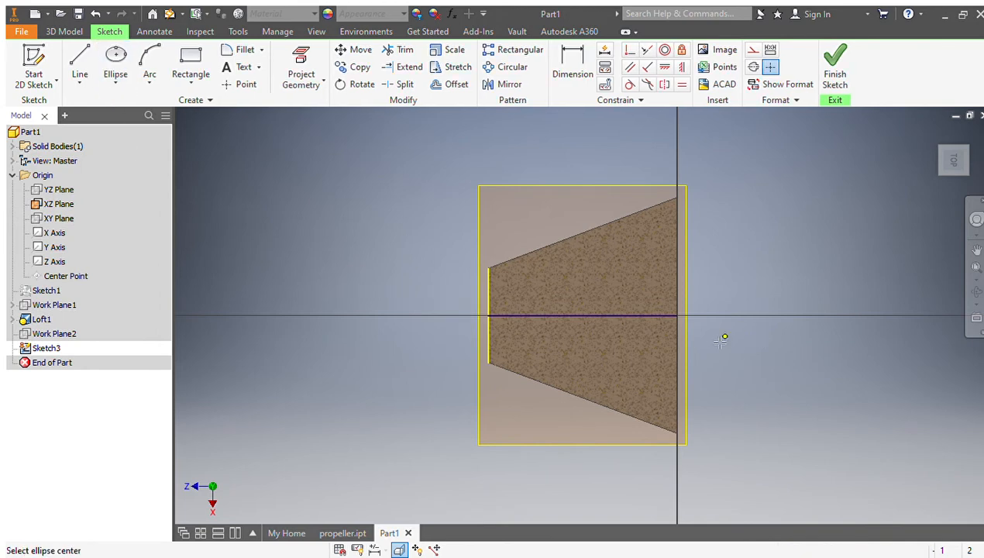
left_click(581, 315)
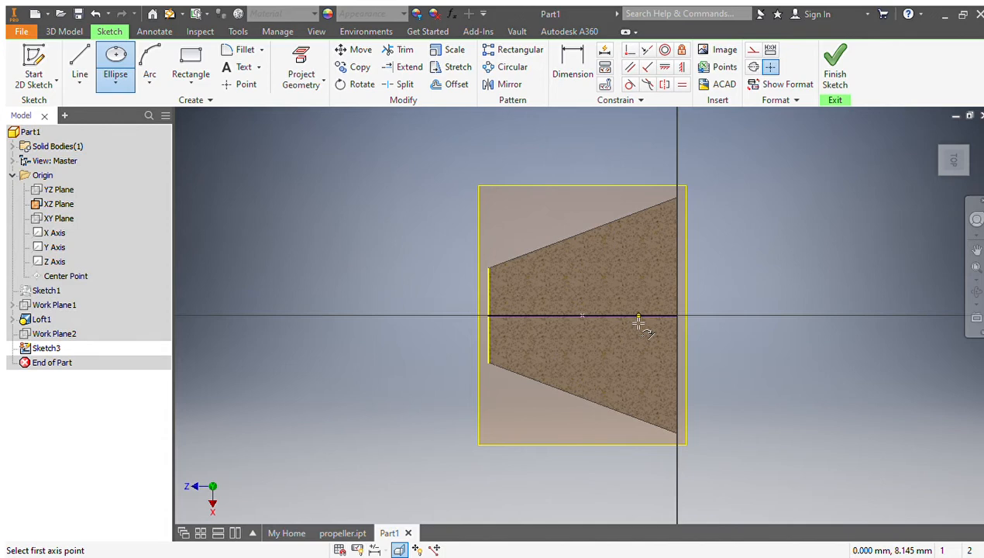
left_click(638, 317)
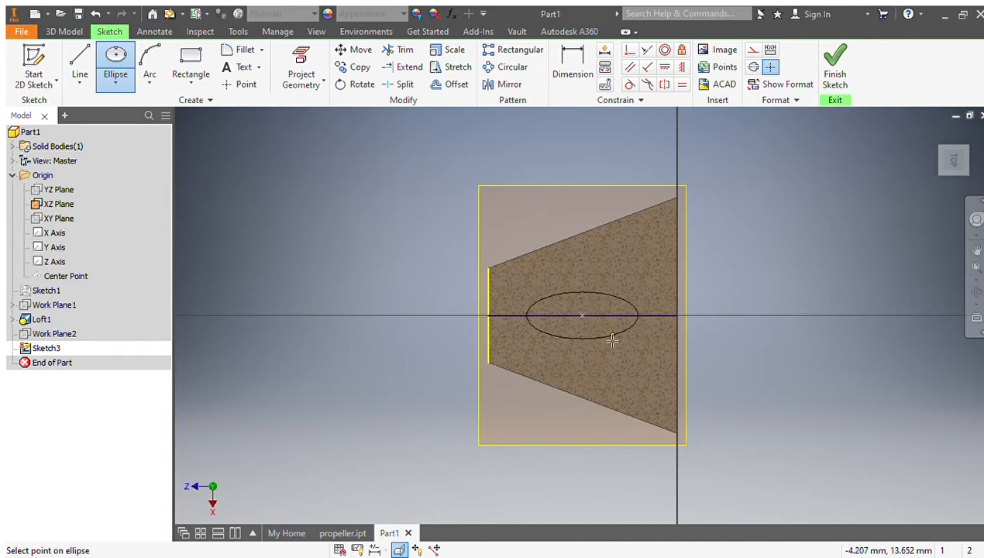
left_click(612, 339)
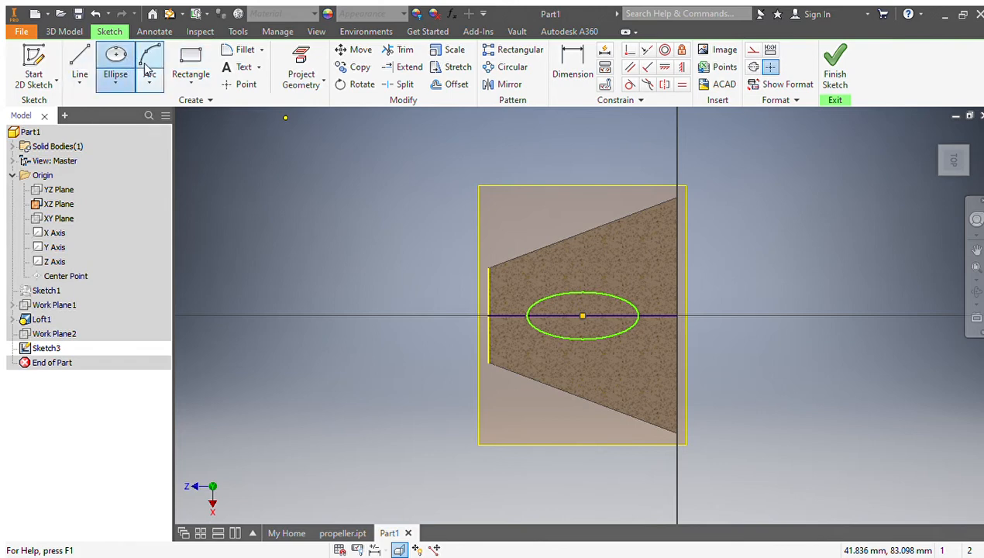
Step: Dimension the ellipse's half-axis along the hub axis to 10 mm
left_click(573, 68)
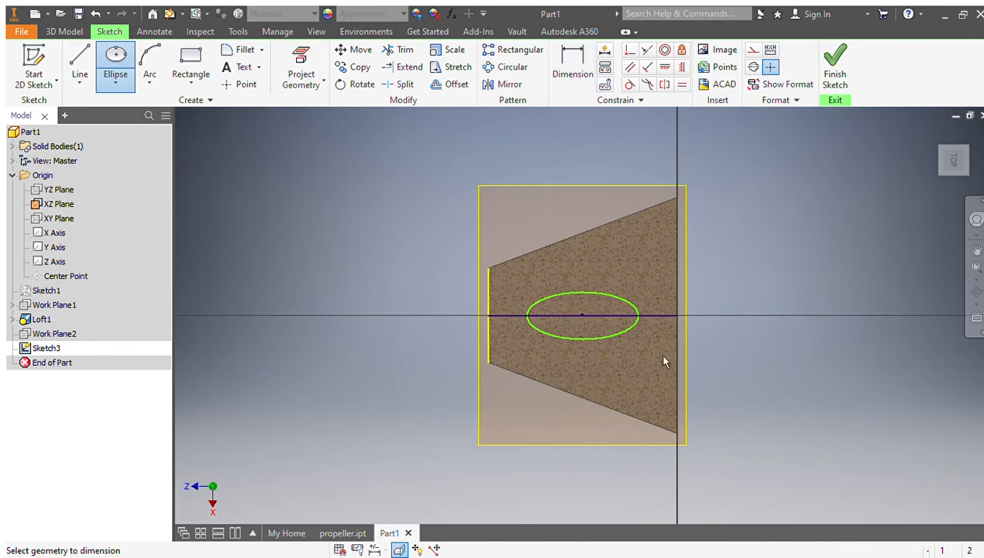
left_click(611, 338)
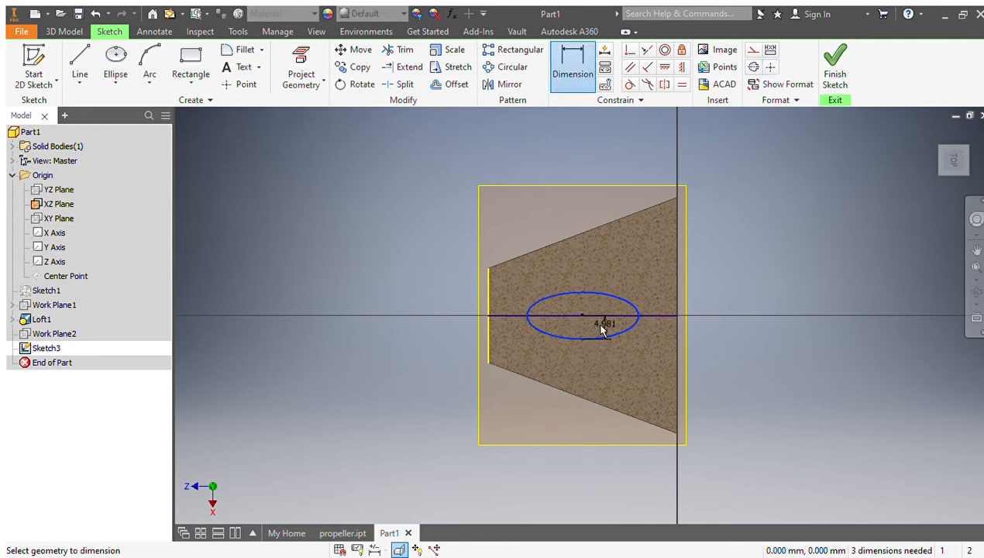
left_click(597, 328)
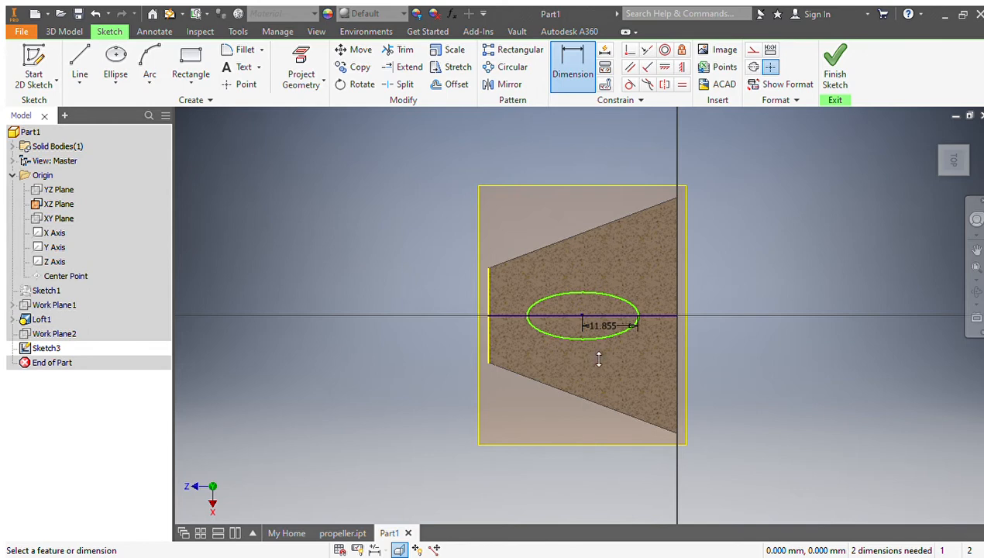
type("10")
key("Return")
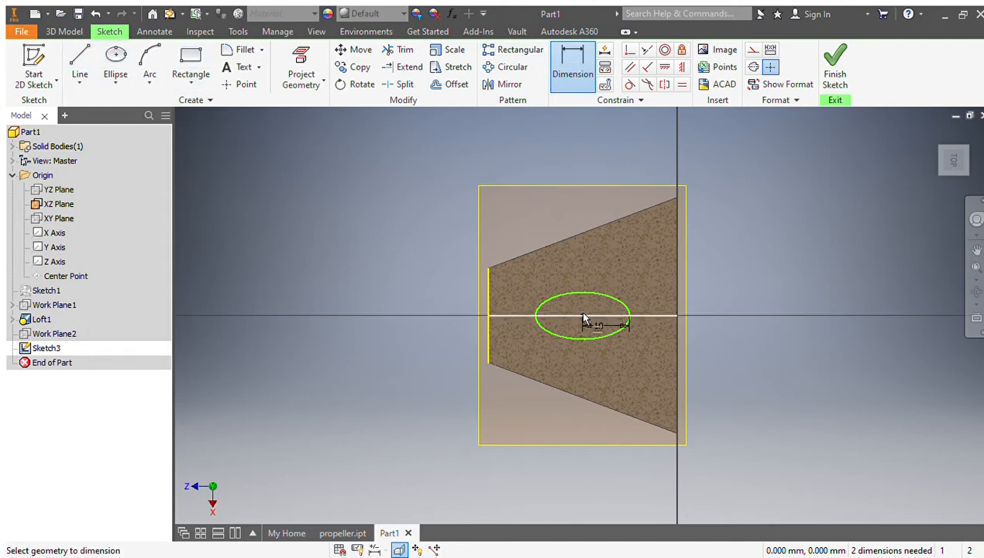
Step: Dimension the ellipse's half-axis across the hub axis to 5 mm and finish the sketch
scroll(578, 310, "up", 3)
left_click(551, 275)
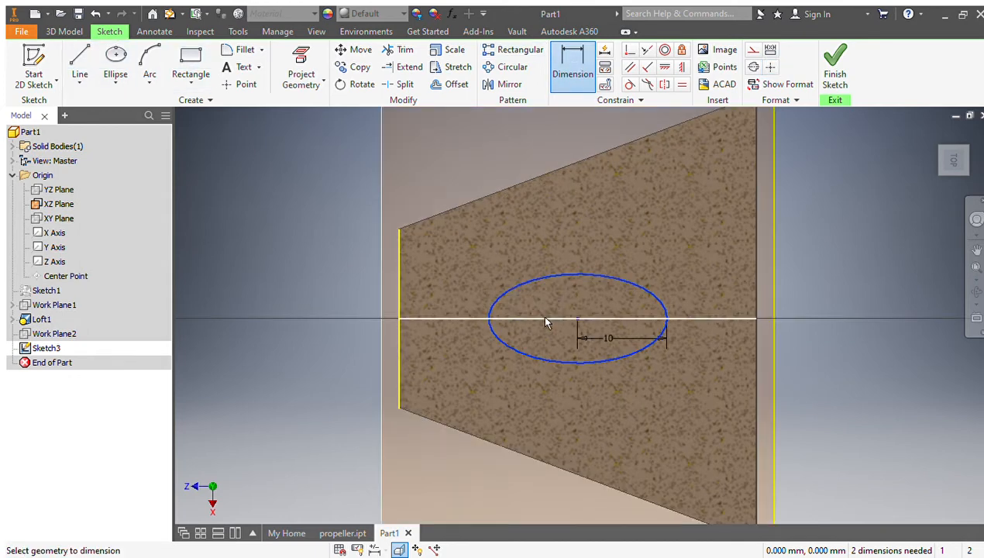
left_click(543, 309)
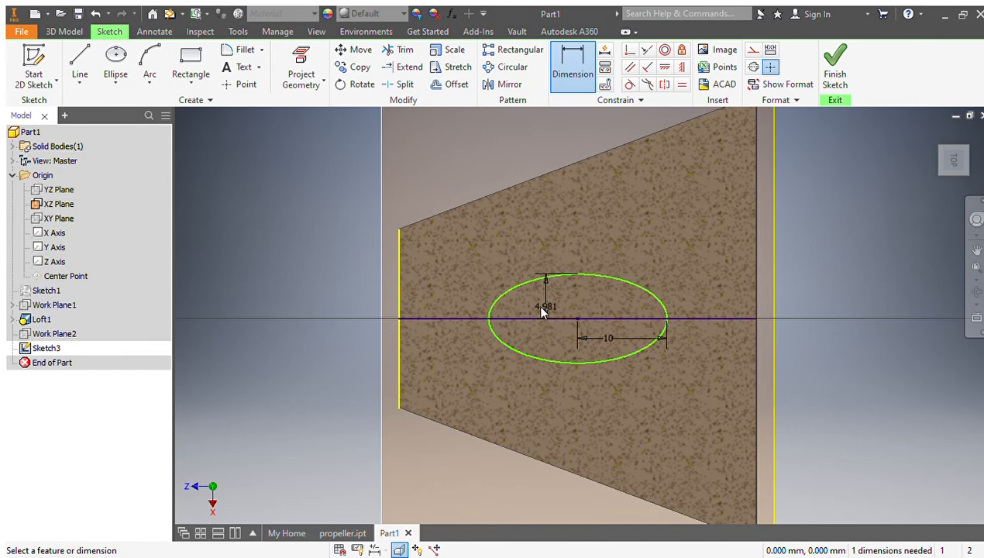
left_click(592, 360)
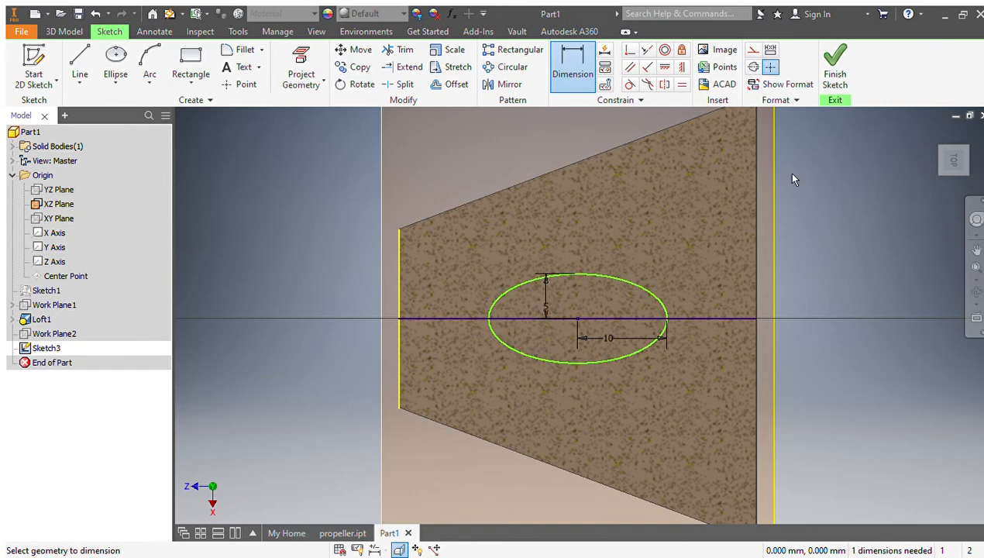
left_click(827, 69)
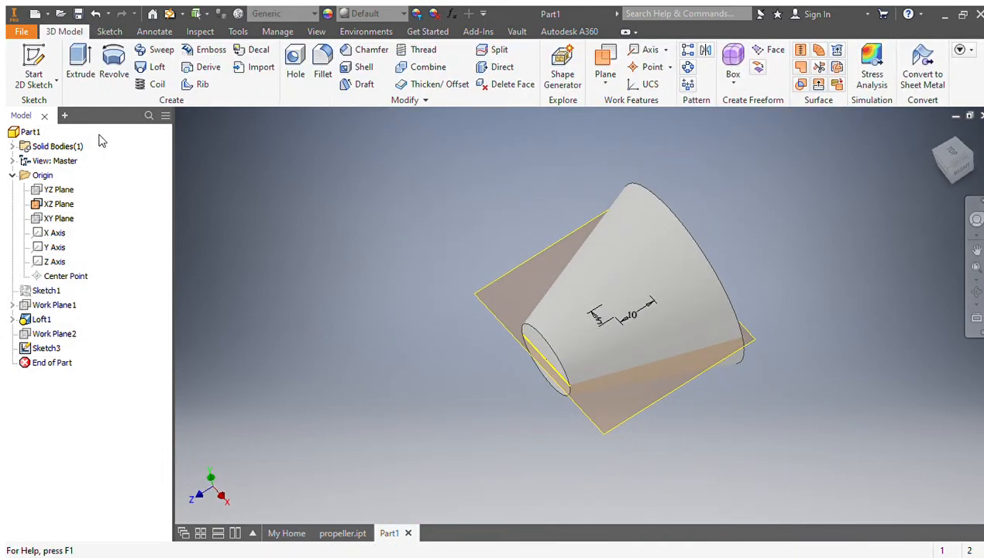
Step: Create a work plane offset from the origin XZ plane, well above the hub
left_click(605, 68)
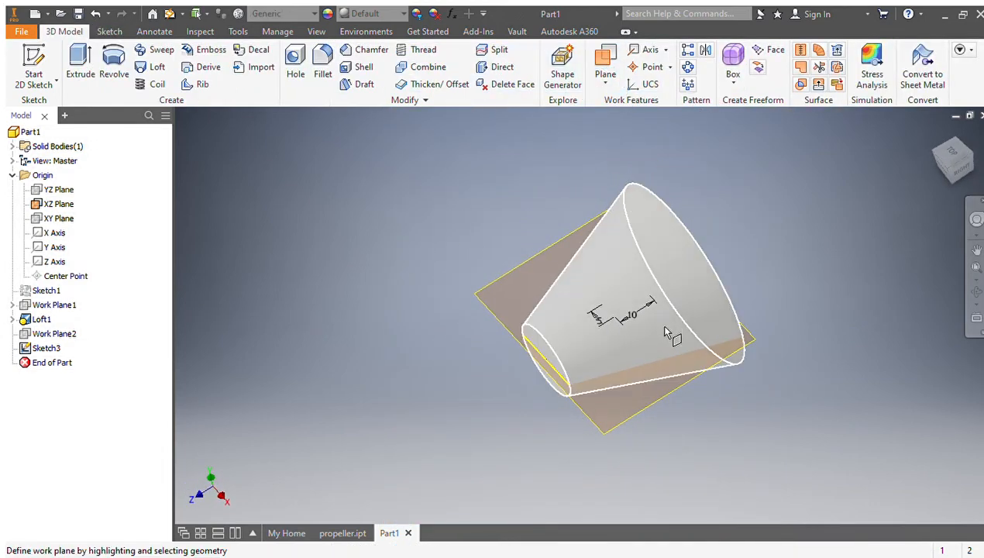
left_click_drag(644, 414, 650, 298)
mouse_move(956, 180)
left_mouse_down()
mouse_move(916, 155)
mouse_move(910, 173)
left_mouse_up()
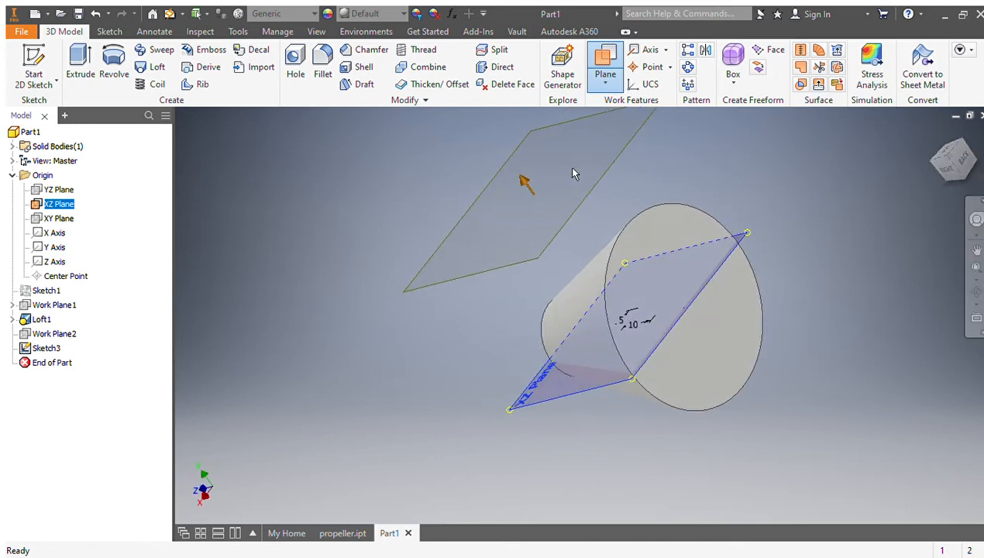
left_click_drag(517, 182, 435, 122)
middle_click_drag(516, 262, 571, 398)
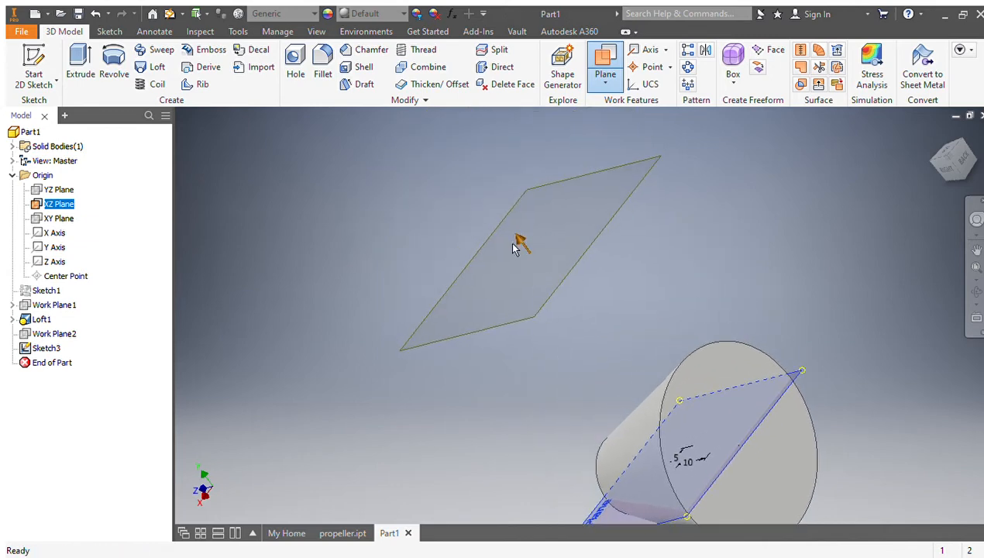
left_click_drag(517, 238, 504, 225)
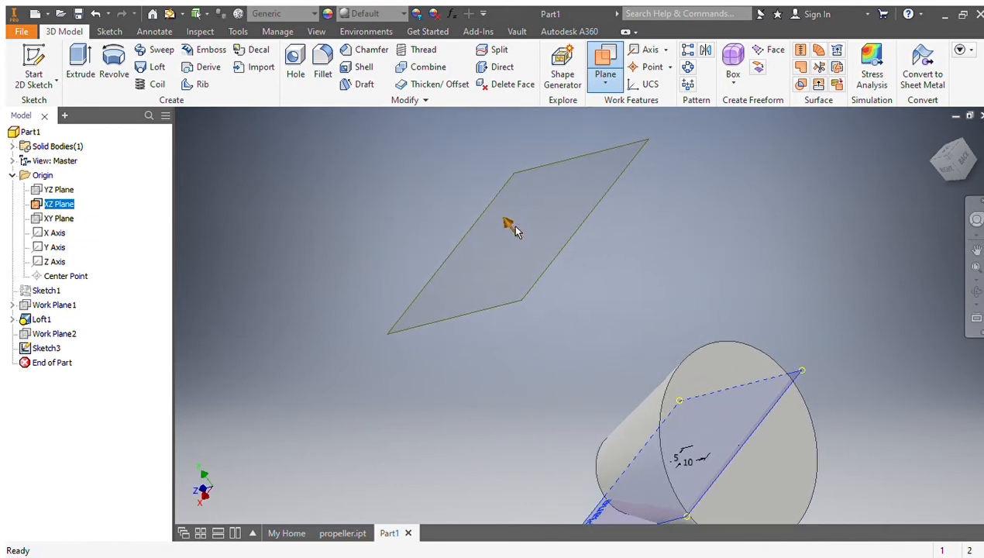
left_click(464, 183)
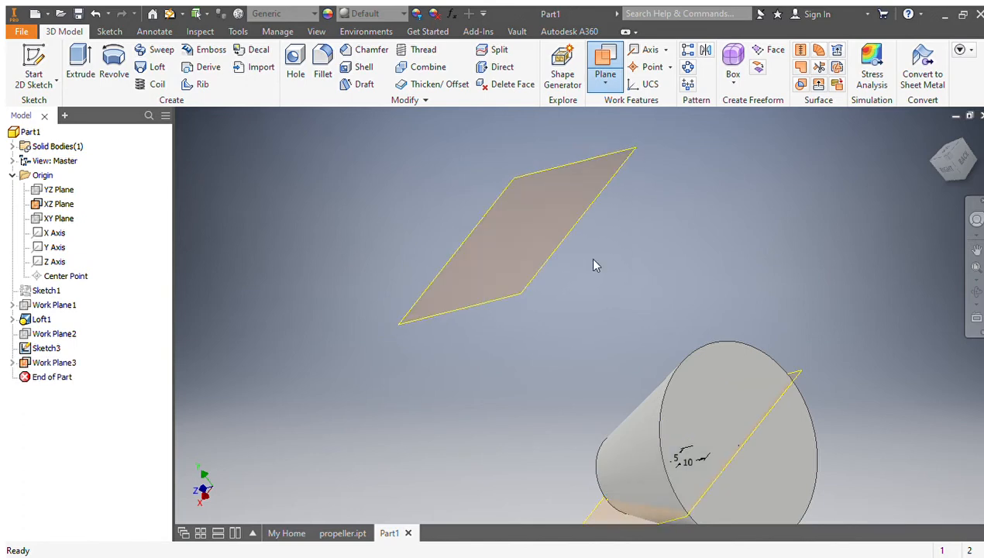
Step: Start a sketch on the new offset work plane, project the hub's two end edges into it and finish the sketch
scroll(661, 319, "up", 3)
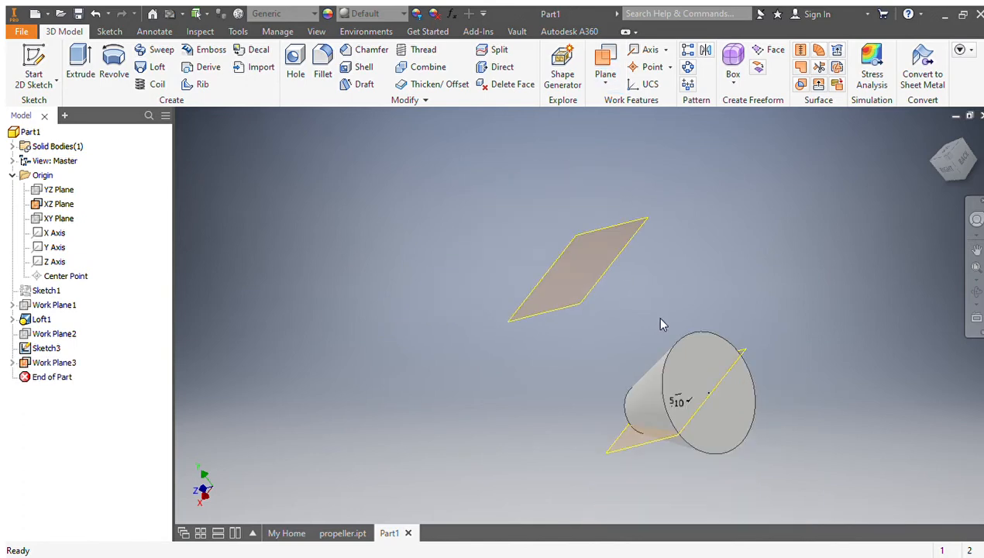
left_click(937, 160)
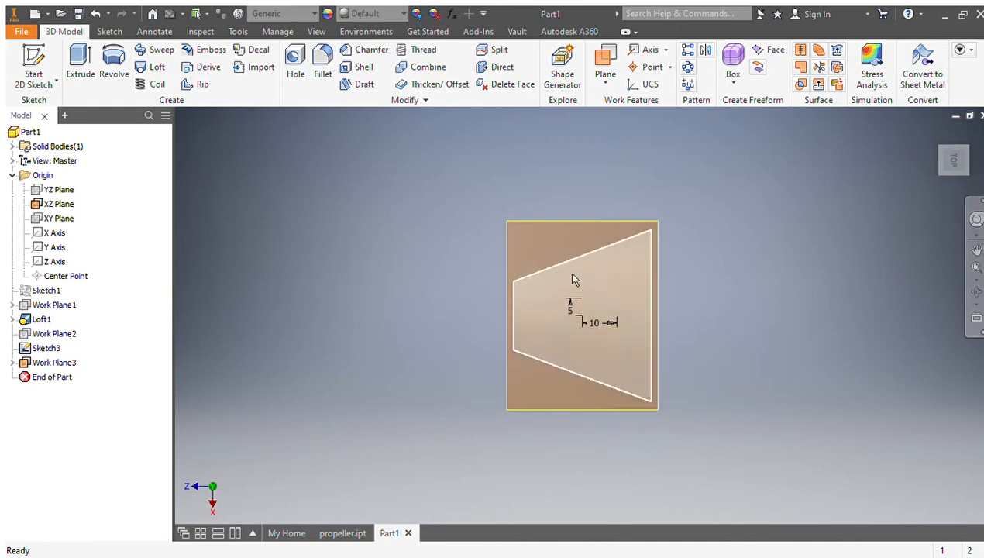
left_click(46, 67)
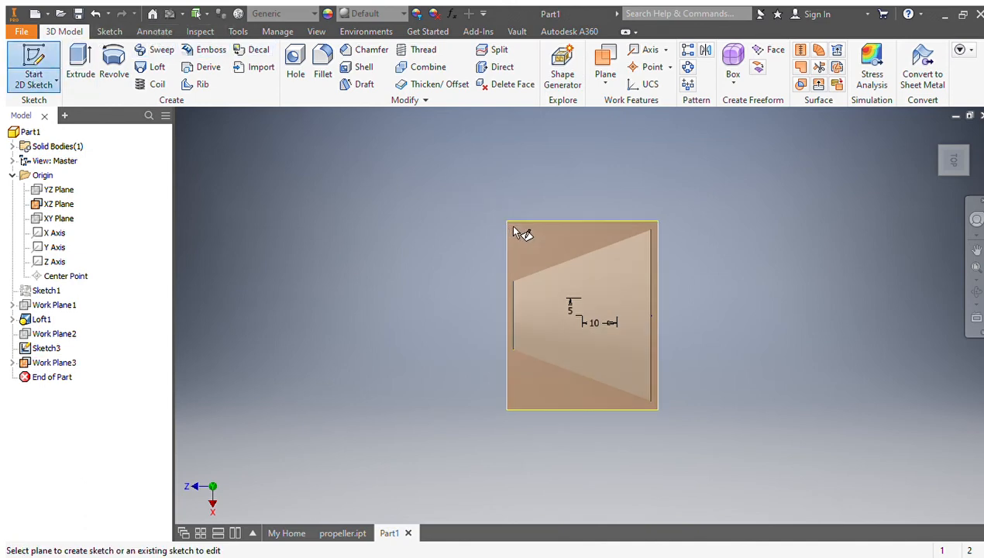
left_click(505, 223)
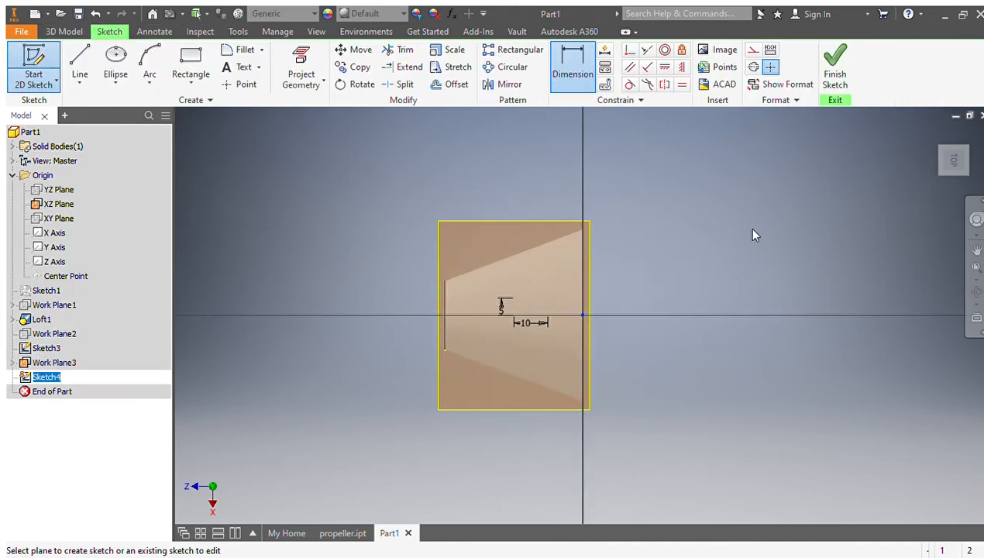
mouse_move(963, 172)
left_mouse_down()
mouse_move(978, 167)
mouse_move(962, 171)
left_mouse_up()
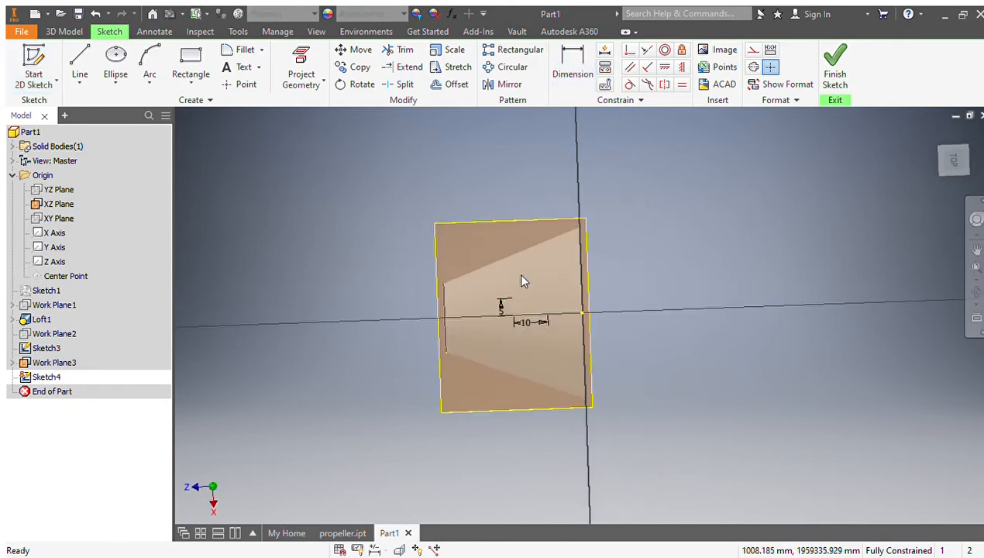
left_click(300, 79)
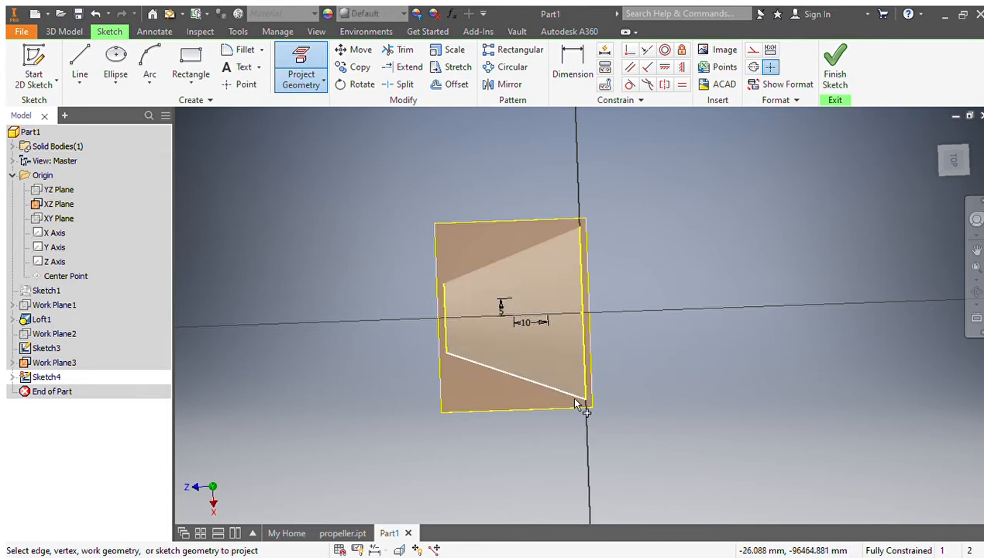
left_click(954, 165)
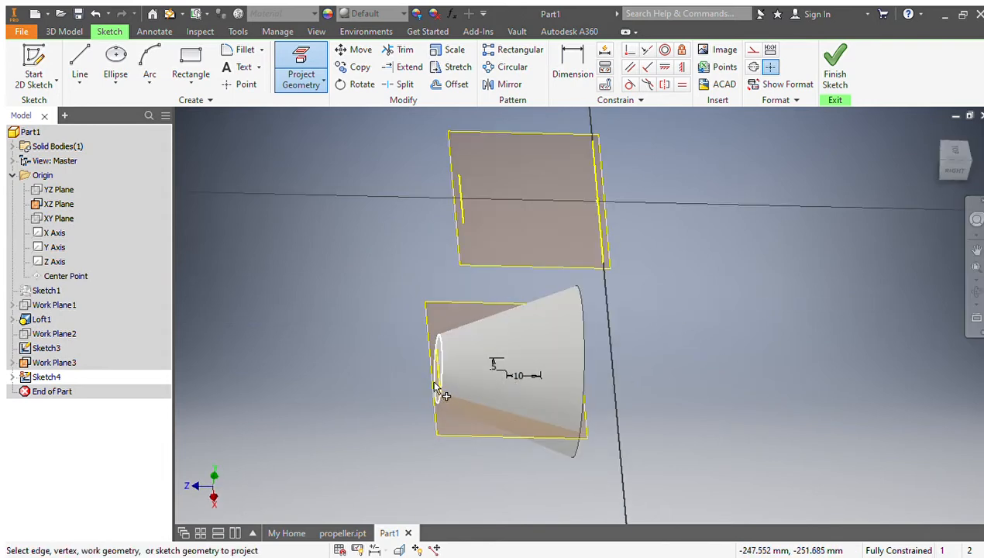
left_click(834, 68)
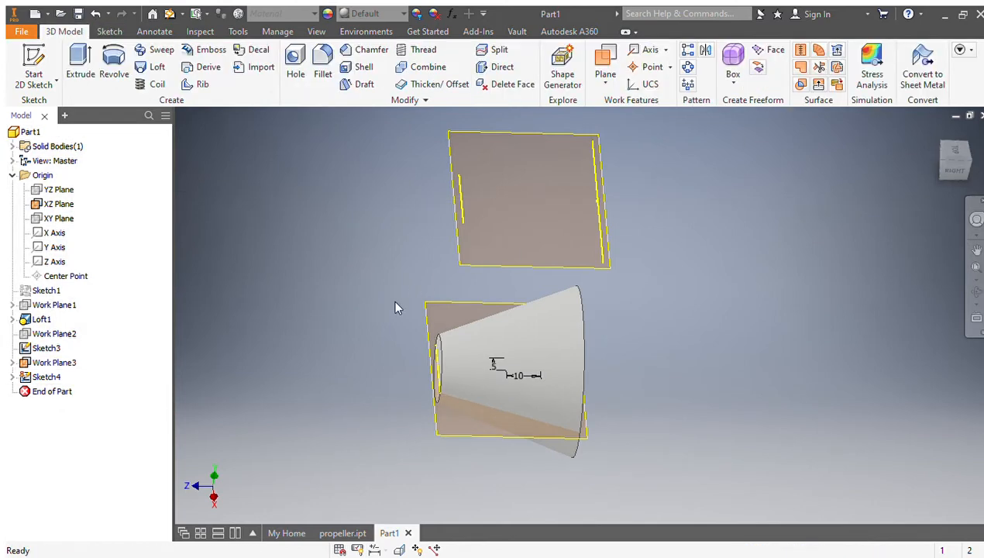
Step: Delete the sketch with the projected end edges from the offset work plane
left_click(34, 378)
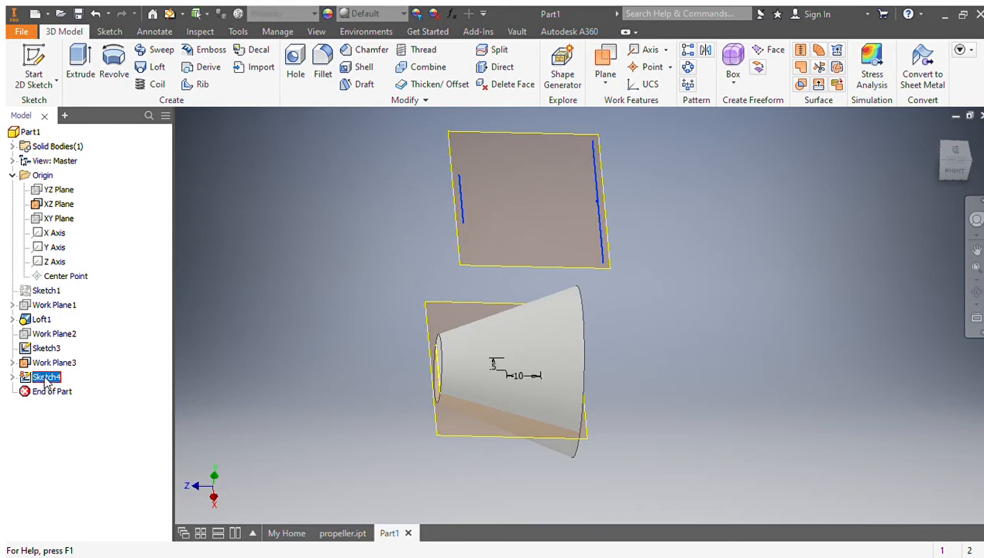
key("Delete")
scroll(436, 379, "up", 5)
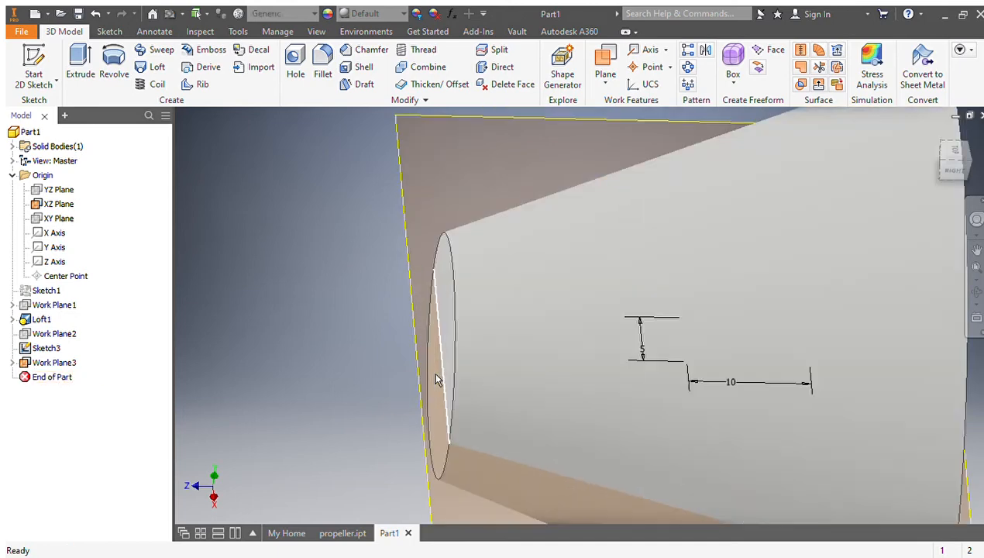
left_click(439, 383)
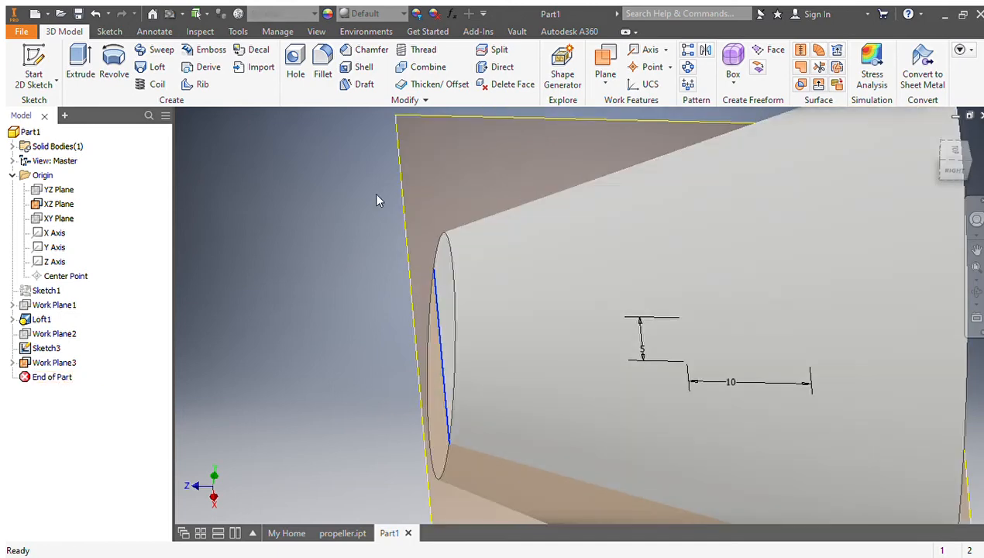
left_click(217, 186)
scroll(682, 244, "down", 5)
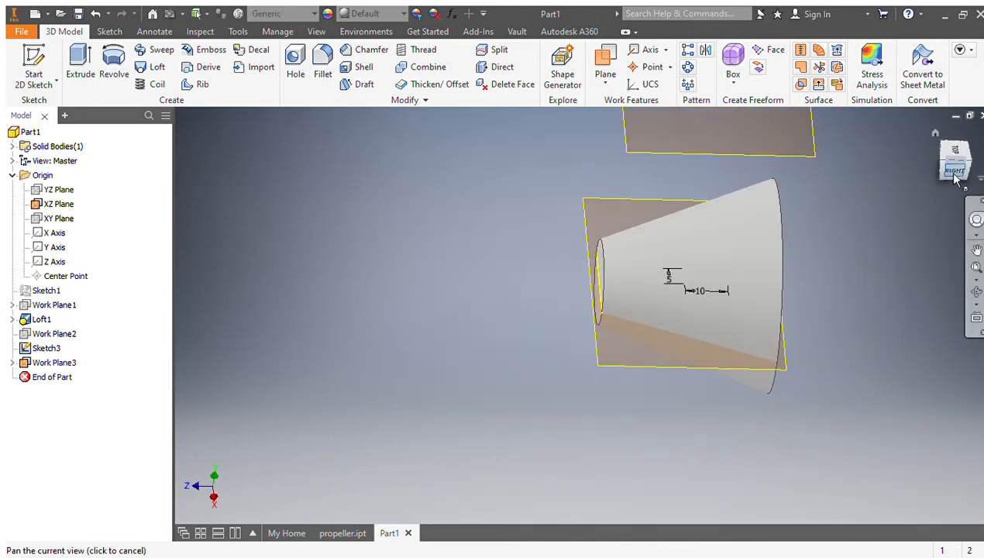
Step: Start a fresh sketch on the offset work plane above the hub
left_click(959, 172)
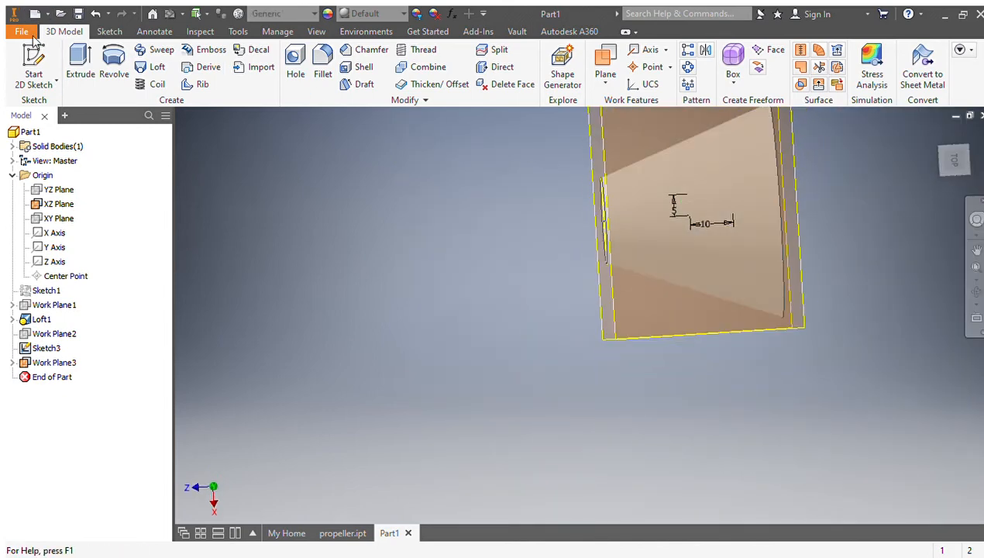
left_click(33, 70)
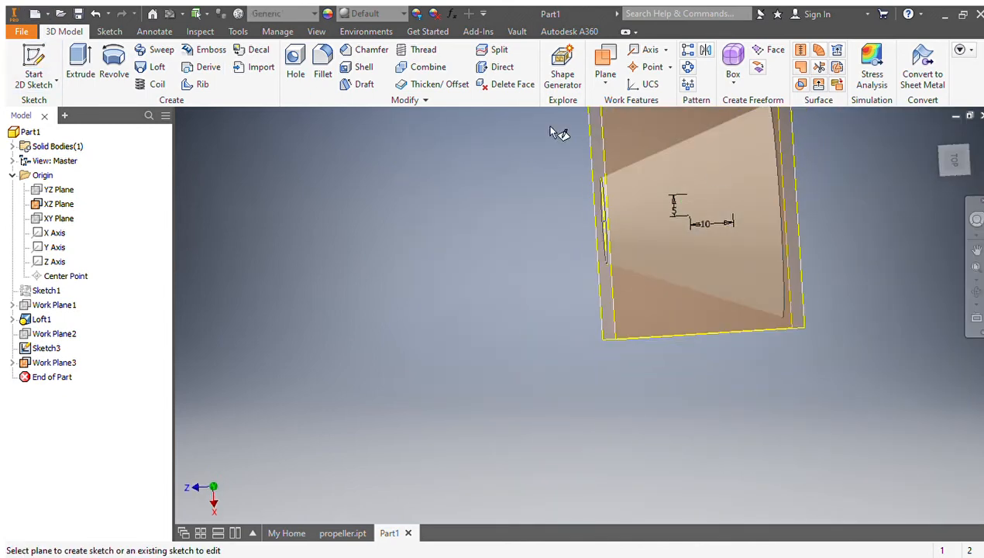
left_click(689, 341)
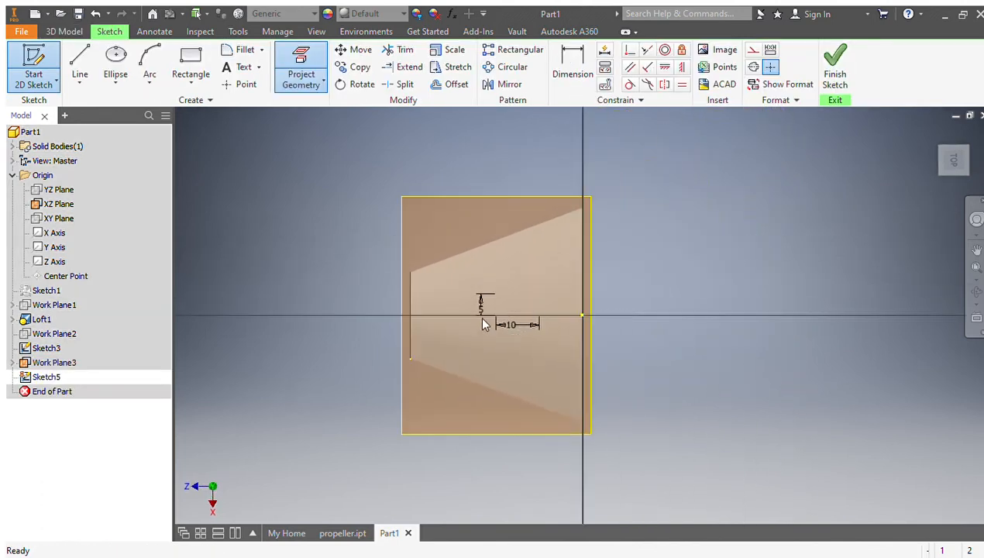
Step: Project the 10 by 5 mm ellipse from the XZ plane sketch into the new sketch
left_click(487, 336)
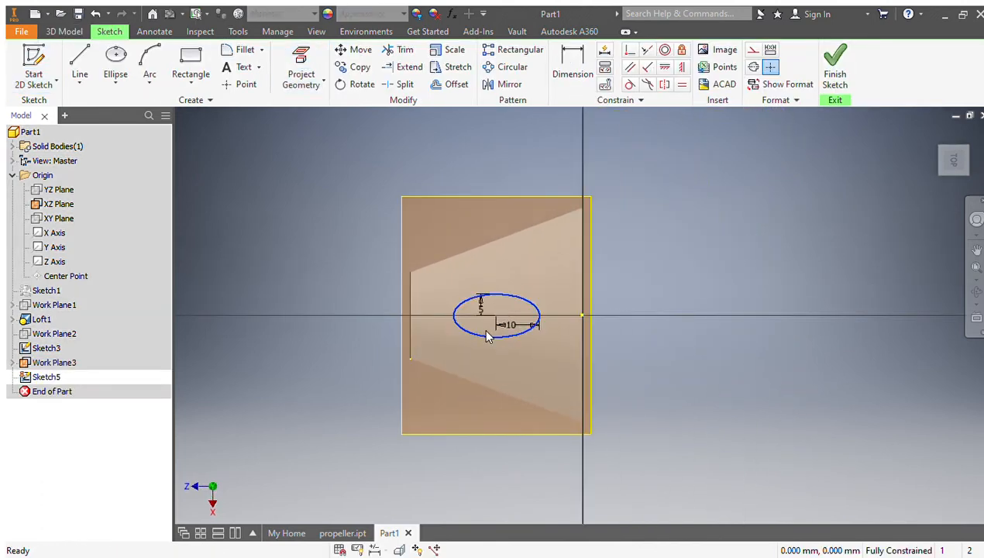
left_click(116, 60)
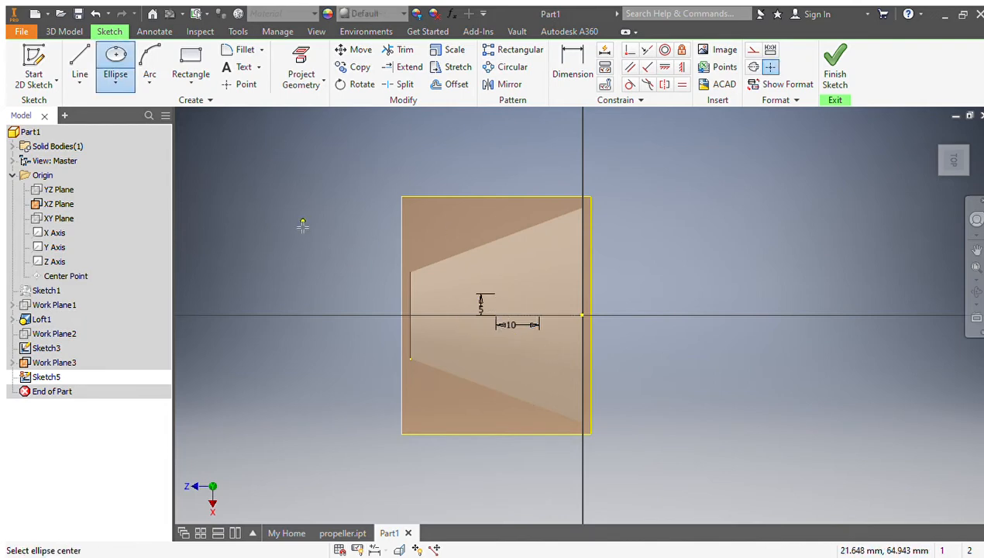
key("Escape")
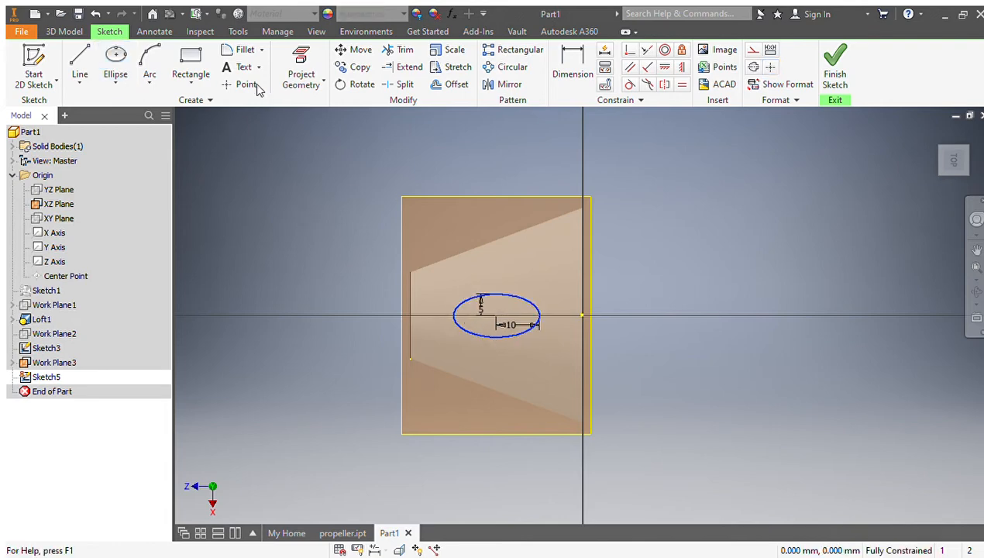
left_click(287, 62)
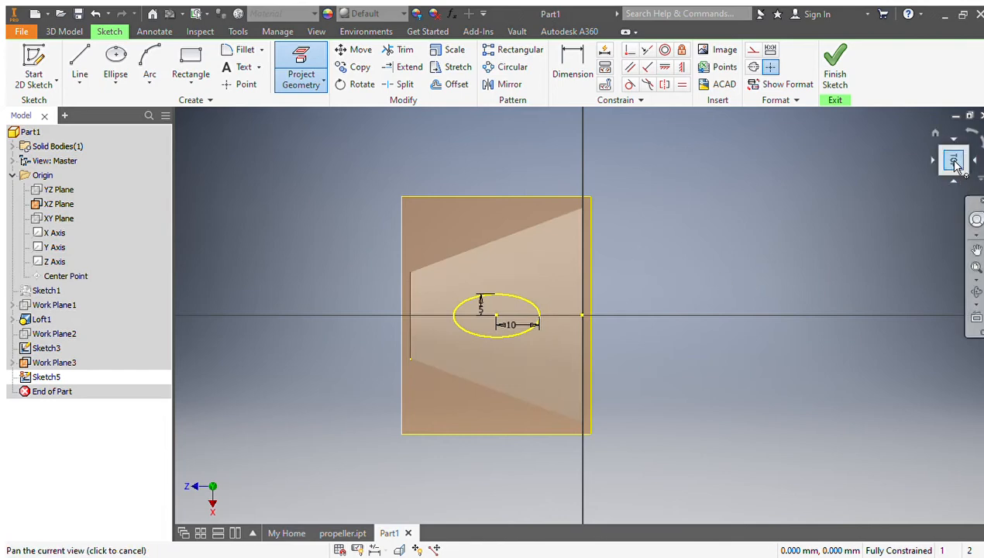
Step: Sketch a tilted ellipse with a semi-major axis of about 12.9 mm, centred on the projected ellipse, and delete the projected ellipse
left_click_drag(955, 164, 978, 164)
middle_click_drag(651, 148, 479, 147, "shift")
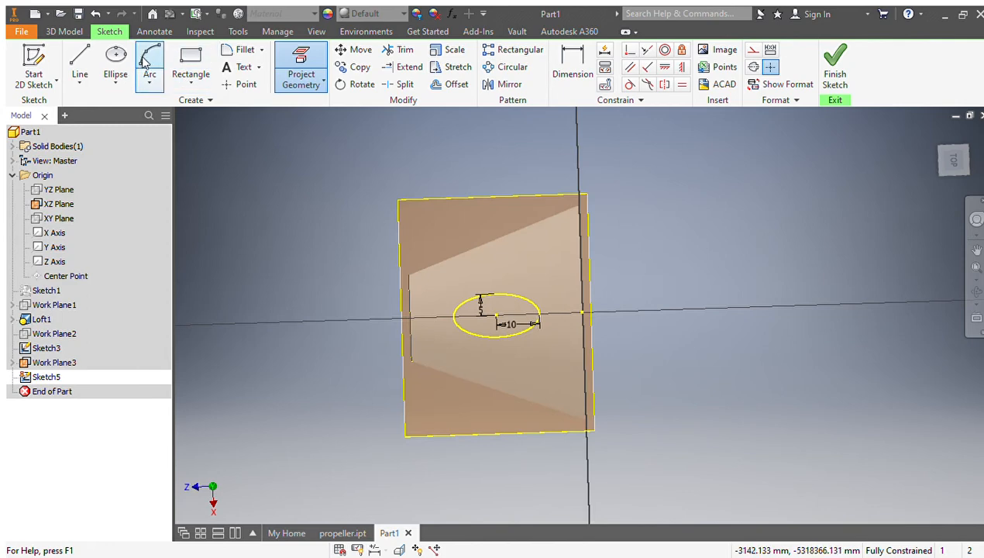
left_click(115, 62)
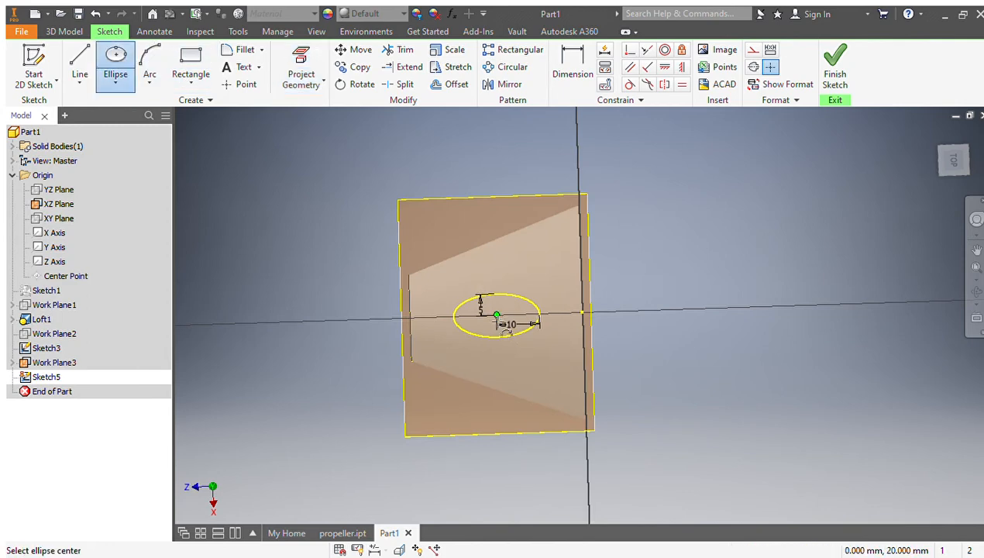
left_click(496, 316)
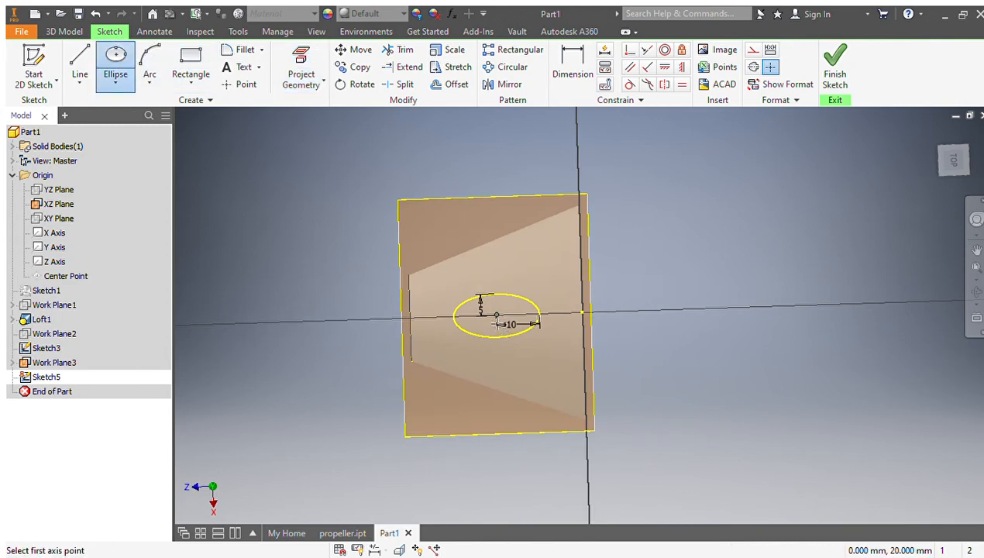
left_click(539, 350)
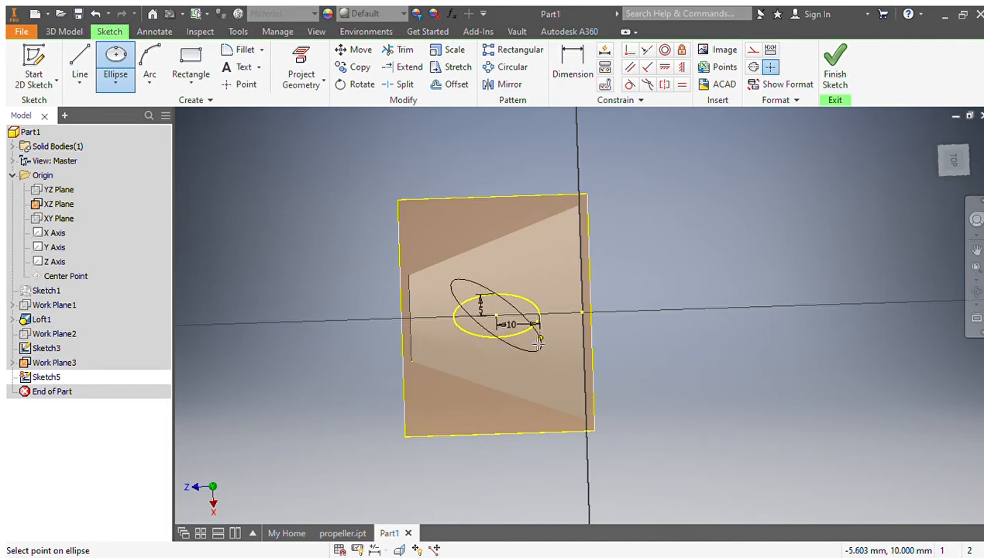
left_click(538, 346)
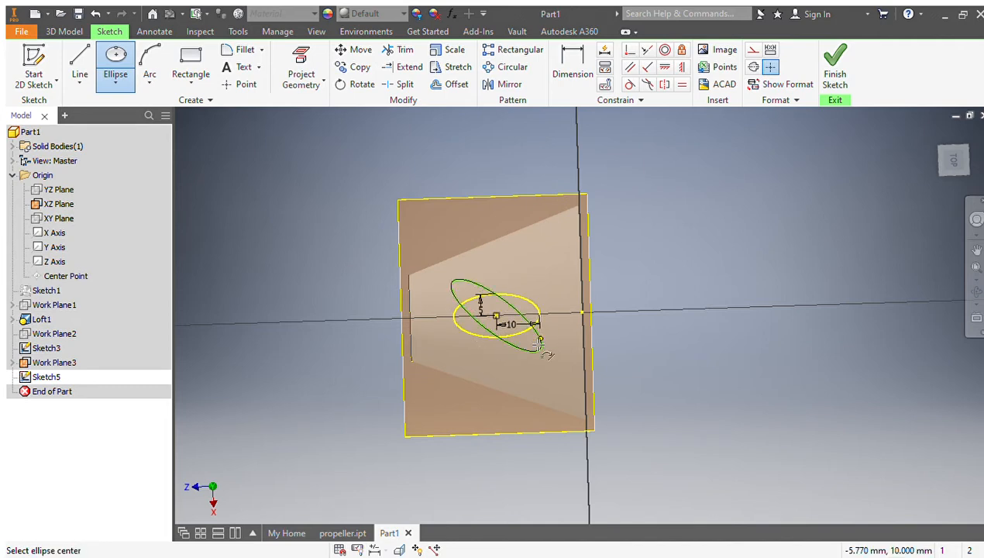
scroll(489, 314, "up", 5)
scroll(521, 306, "down", 3)
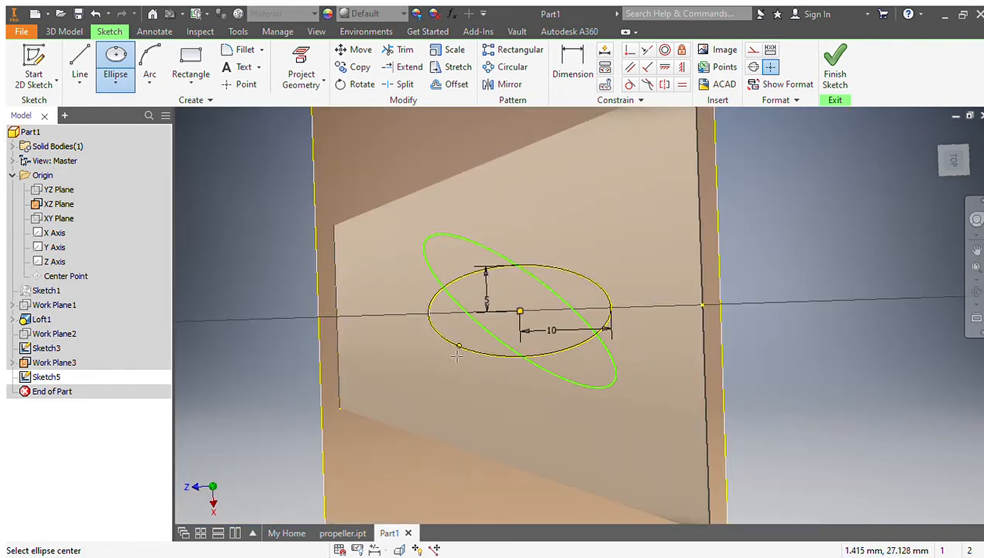
key("Escape")
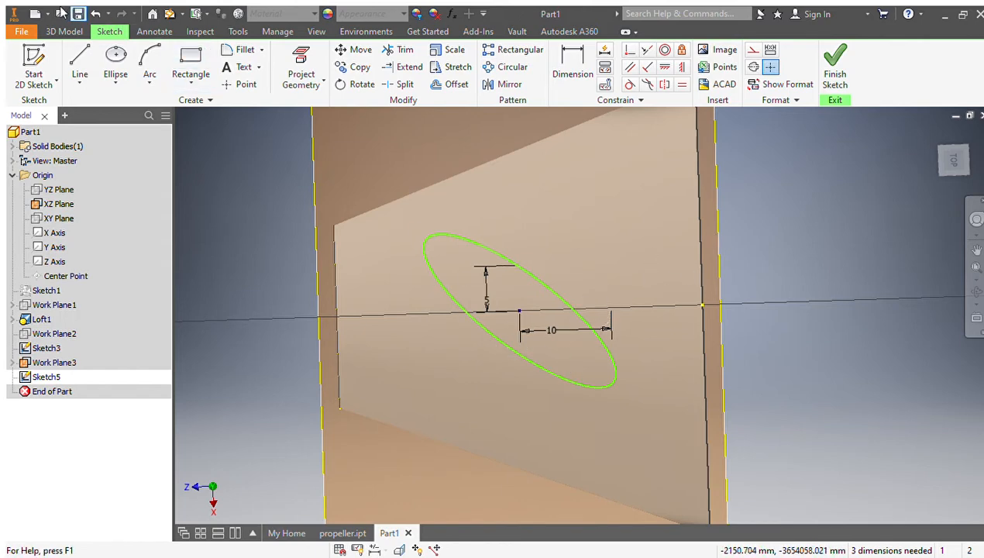
Step: Dimension the tilted ellipse with a semi-major axis of 10 mm and a semi-minor axis of 5 mm
left_click(572, 69)
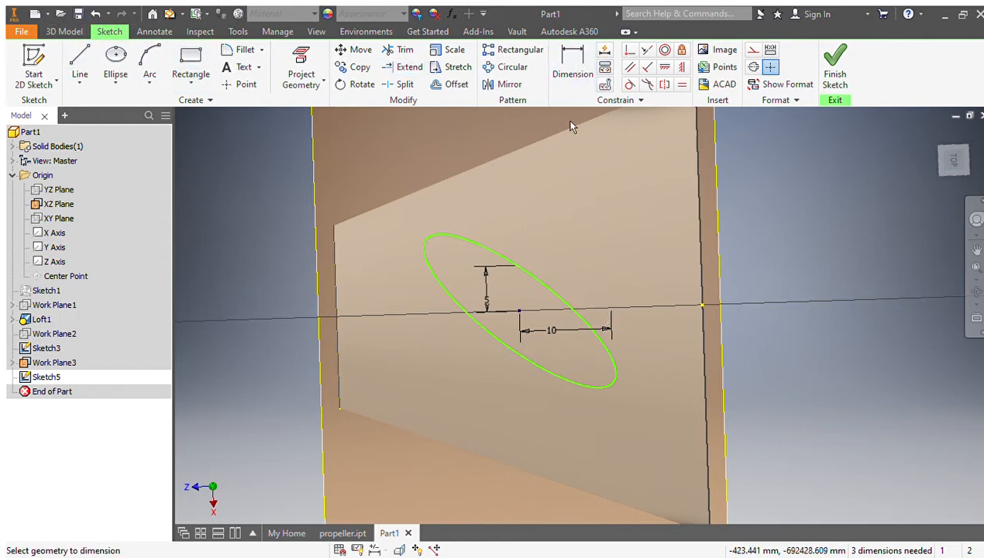
left_click(525, 276)
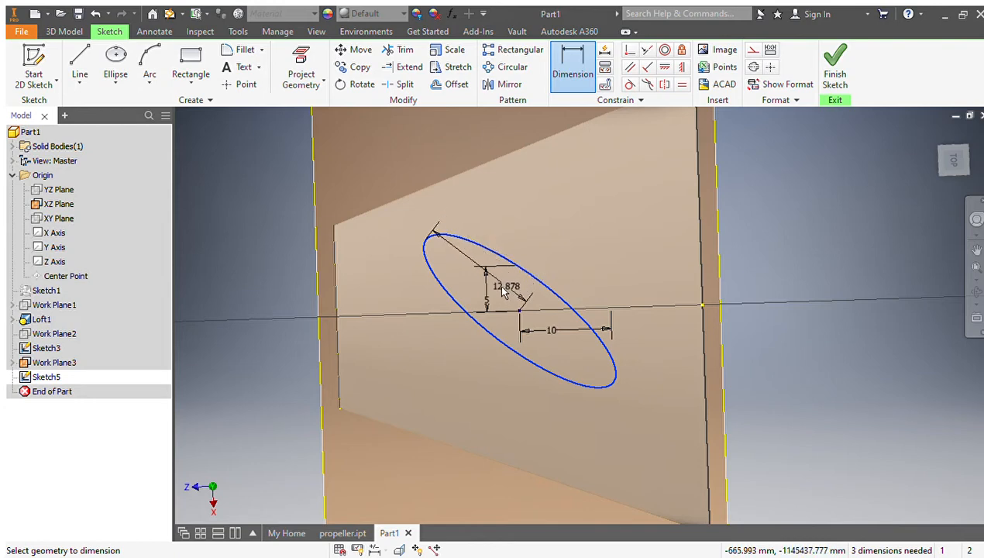
left_click(503, 290)
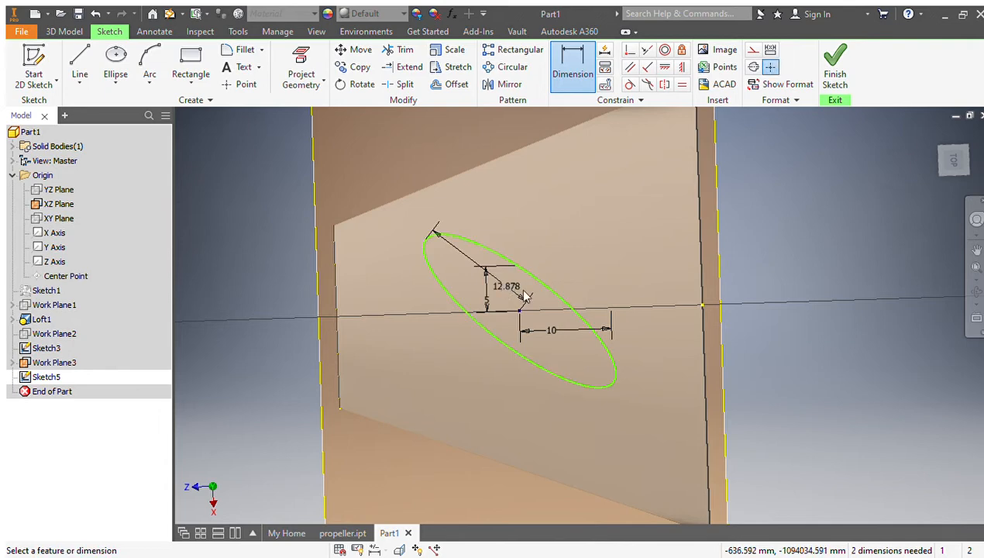
left_click(551, 340)
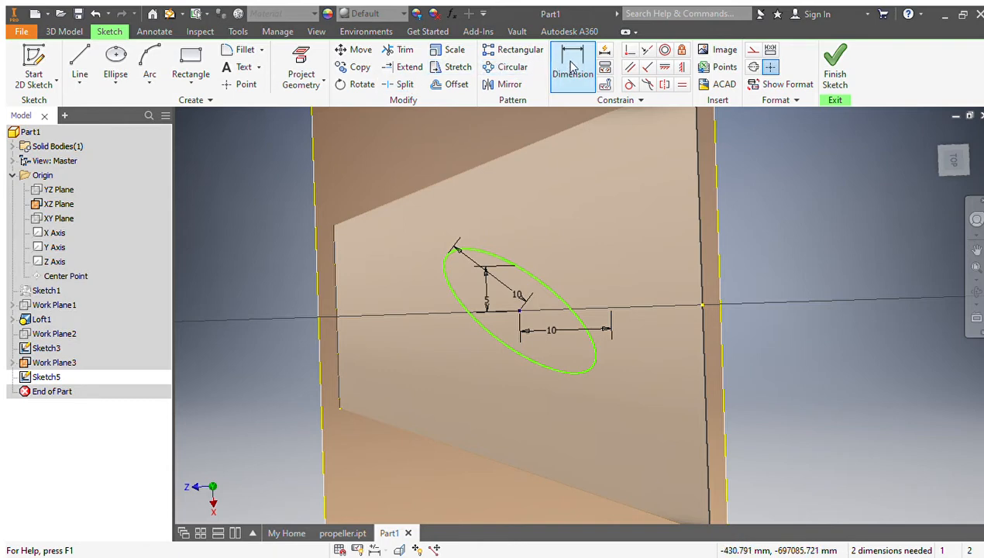
left_click(587, 341)
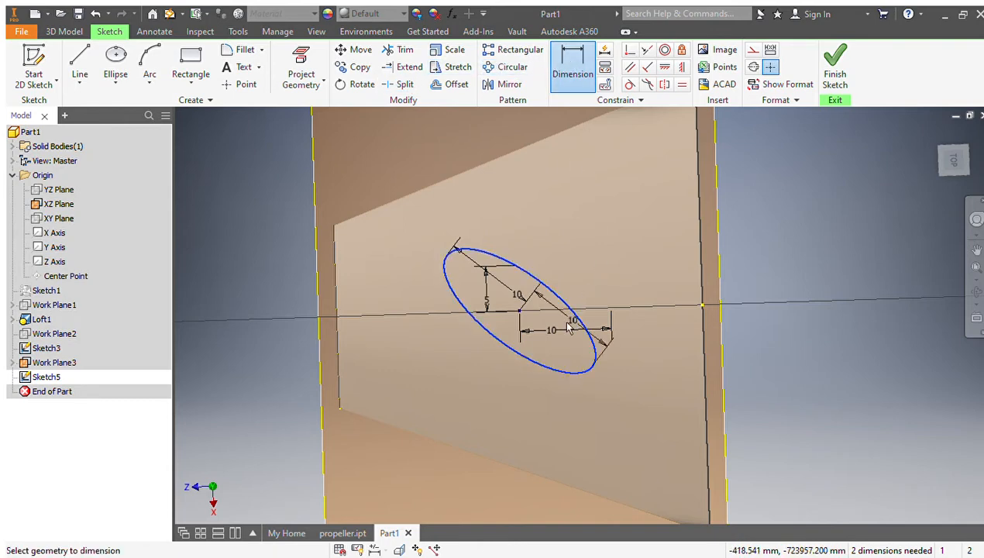
left_click(555, 332)
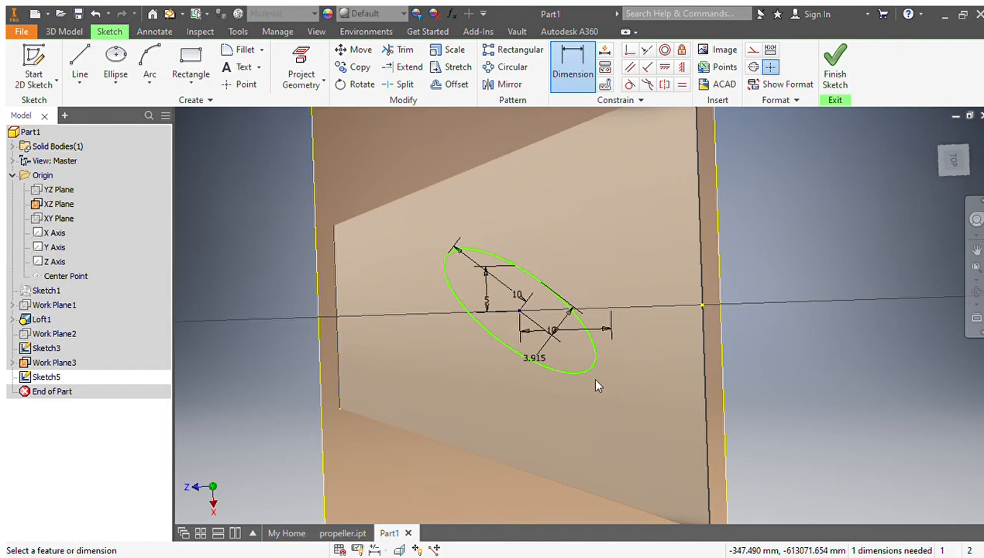
type("5")
key("Return")
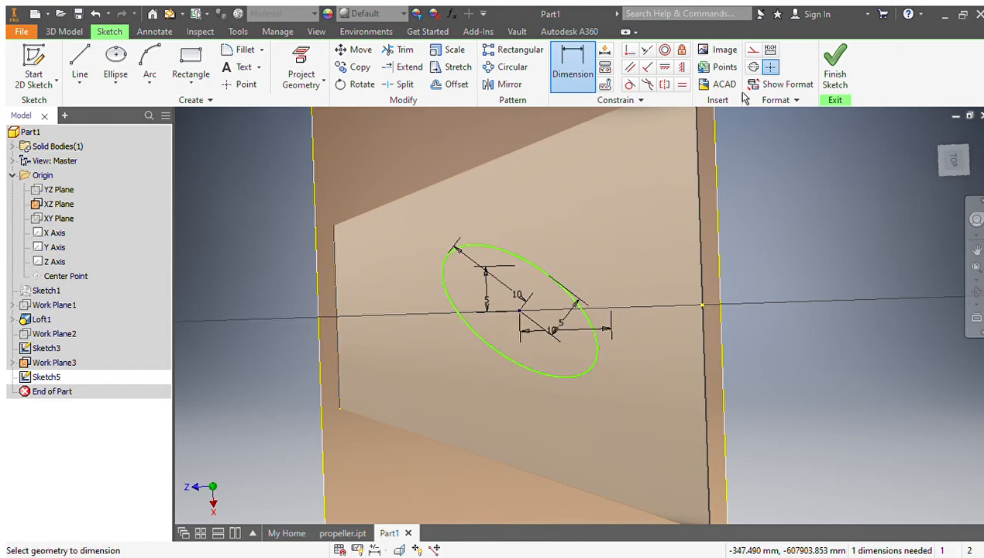
Step: Finish the sketch and create another work plane offset from the tilted ellipse's plane, farther away from the hub
left_click(843, 71)
mouse_move(957, 166)
left_mouse_down()
mouse_move(972, 140)
mouse_move(972, 152)
left_mouse_up()
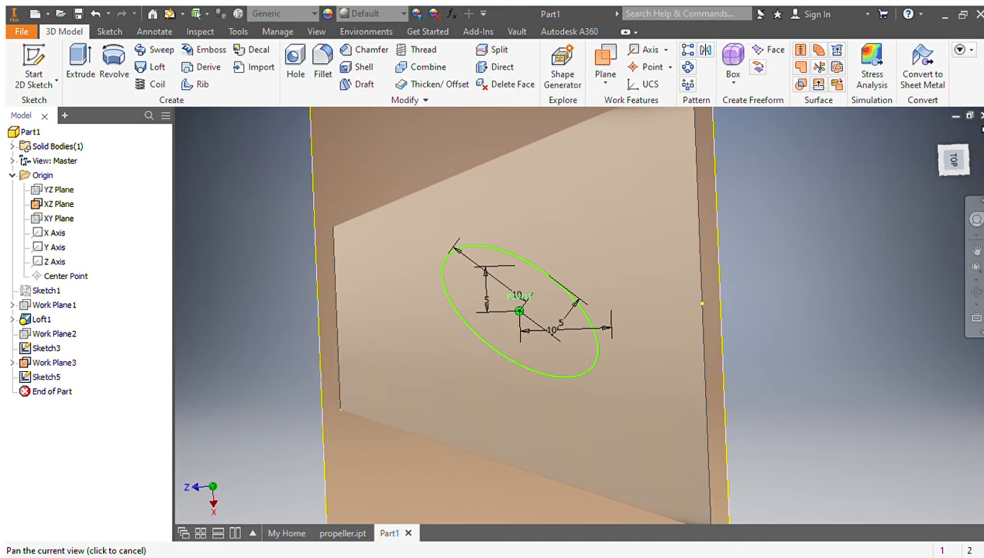
mouse_move(982, 128)
left_mouse_down()
mouse_move(982, 141)
mouse_move(981, 129)
left_mouse_up()
left_click_drag(954, 163, 959, 150)
left_click(934, 177)
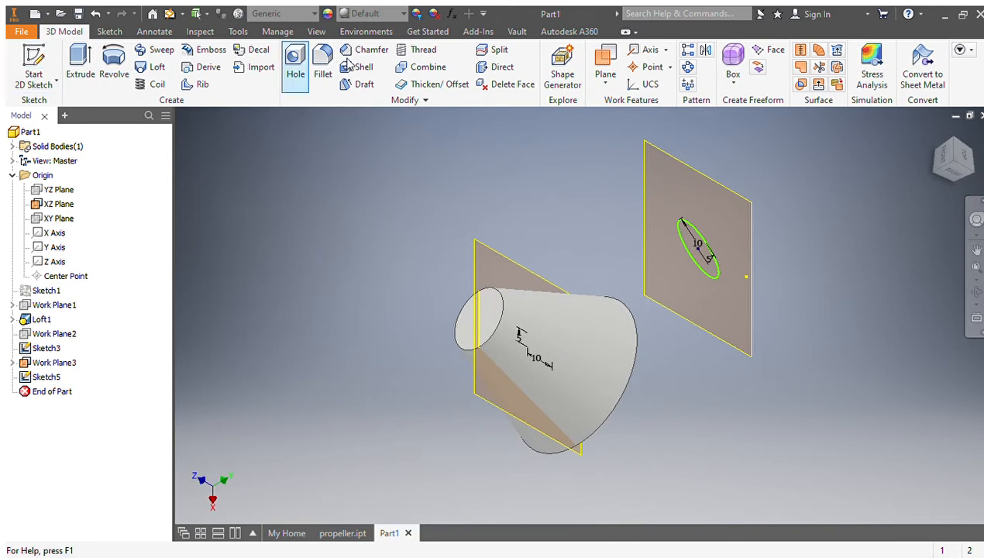
left_click(605, 62)
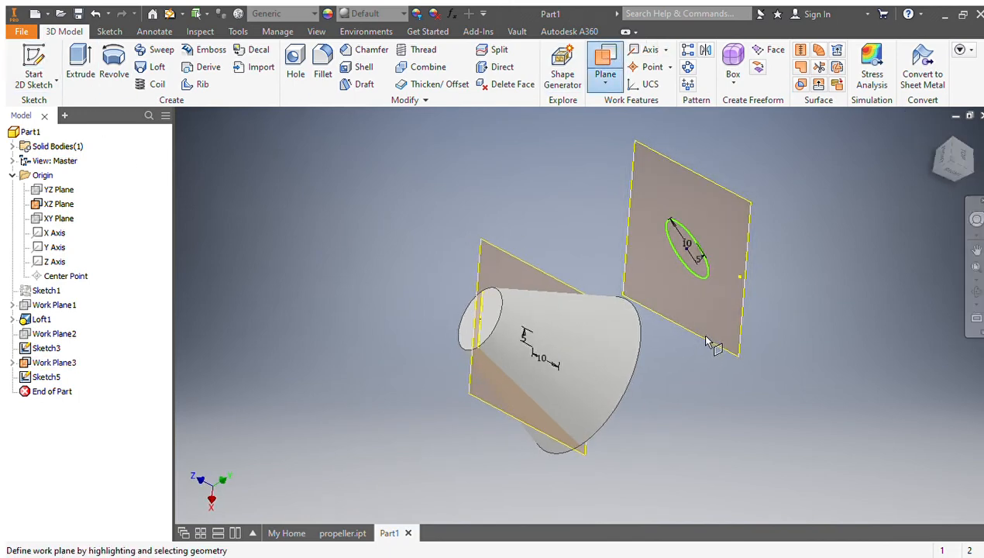
left_click_drag(707, 342, 743, 313)
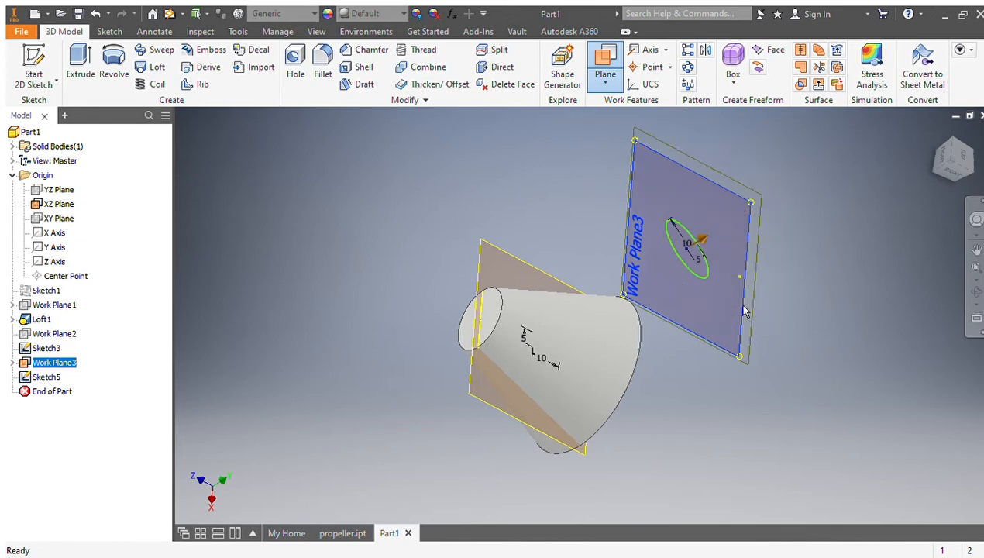
left_click(806, 213)
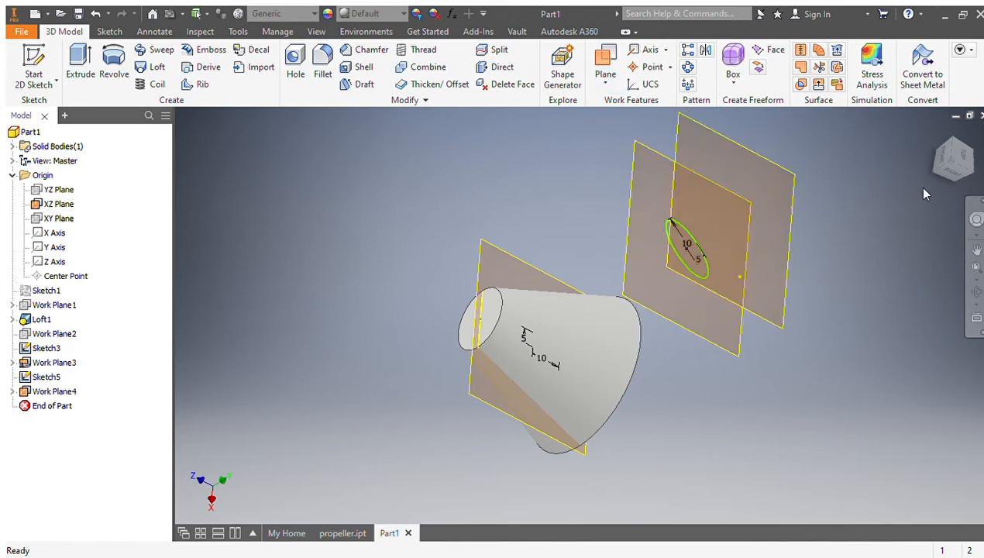
Step: Start a sketch on the outermost work plane and project the tilted ellipse into it
left_click_drag(947, 168, 925, 181)
scroll(574, 341, "down", 4)
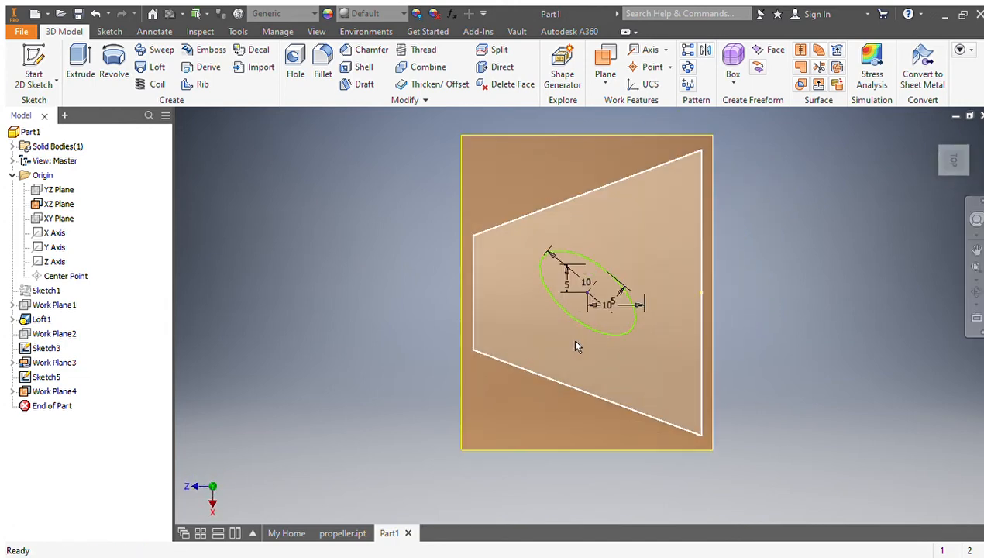
left_click(44, 60)
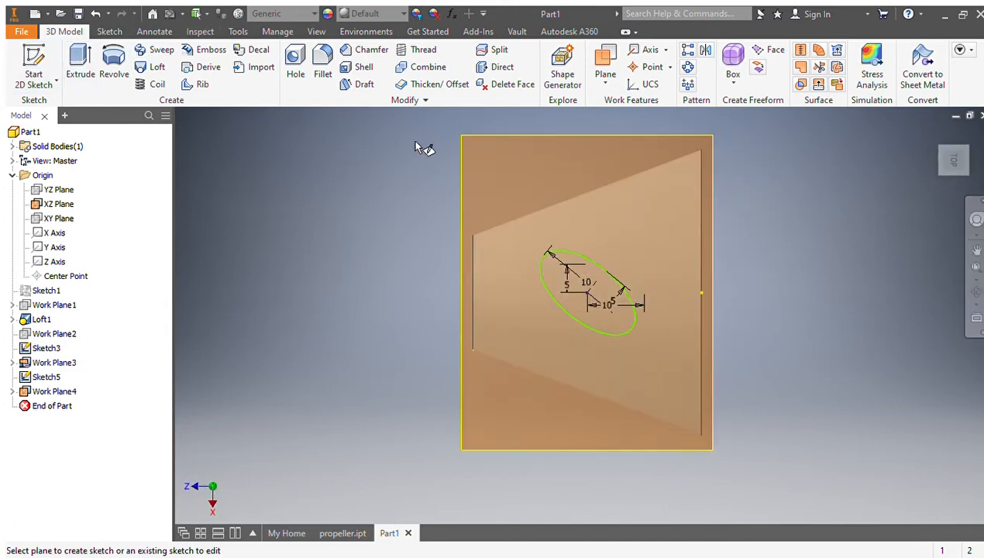
left_click(474, 145)
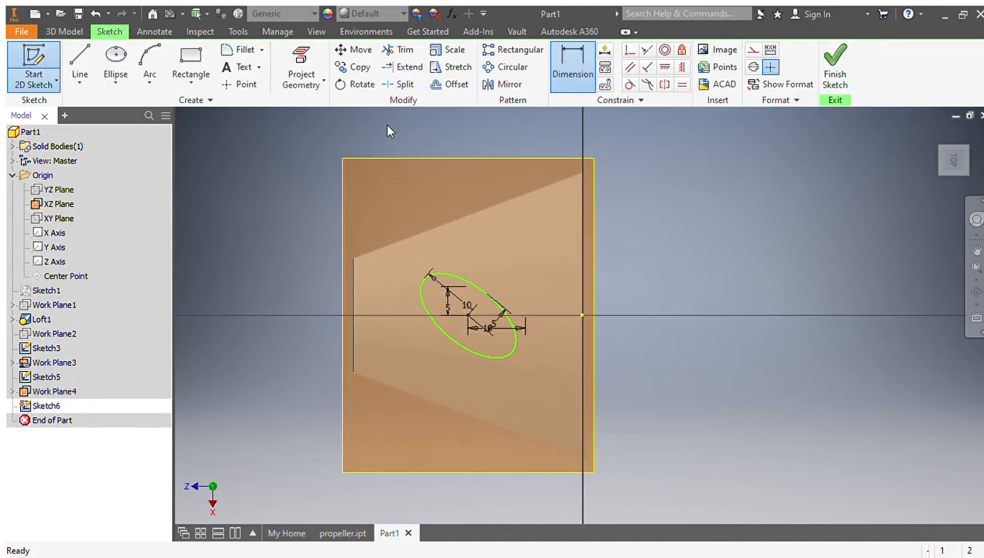
left_click(115, 58)
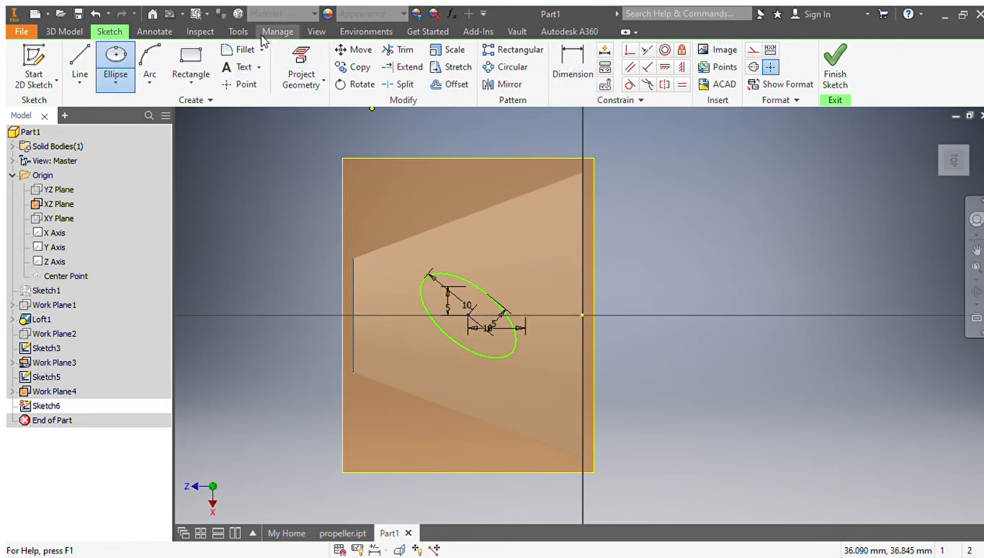
left_click(307, 56)
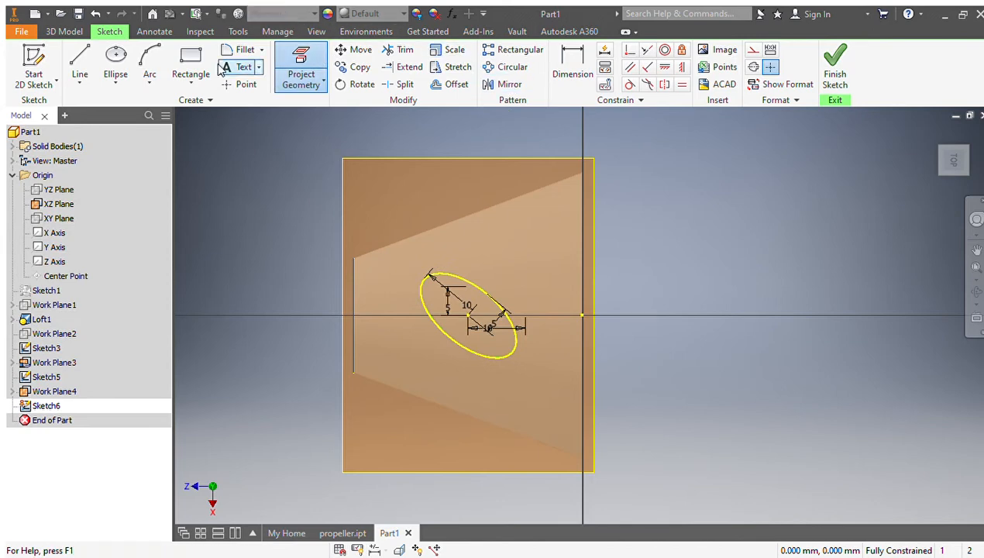
Step: Sketch an ellipse elongated along the X axis, semi-major axis about 12.7 mm, centred on the projected ellipse, and remove the projected ellipse
left_click(116, 56)
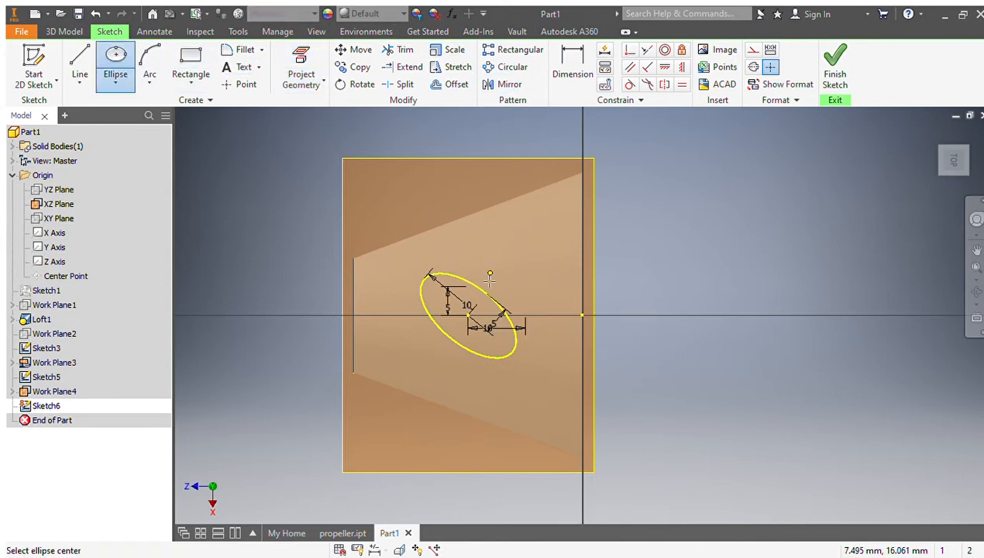
left_click(468, 316)
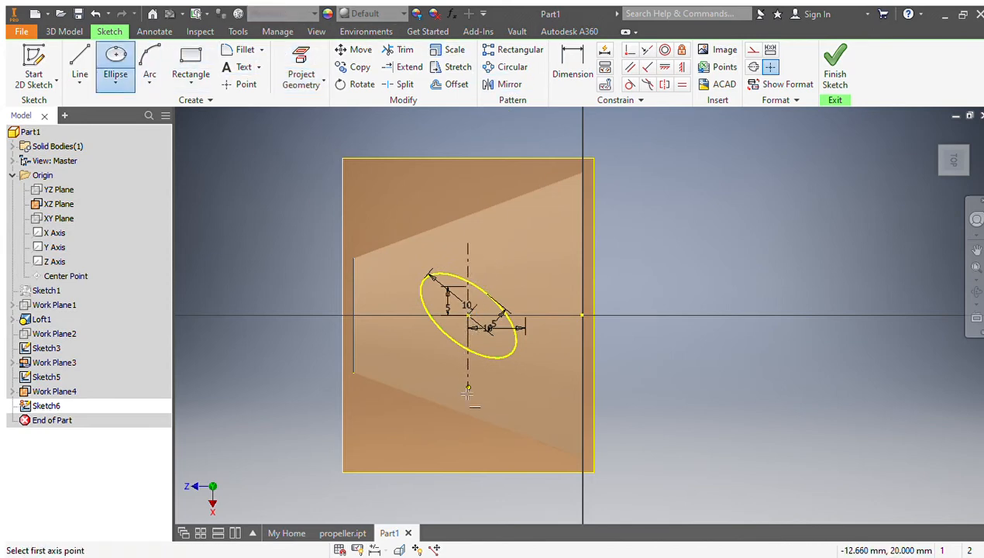
left_click(468, 388)
left_click(481, 377)
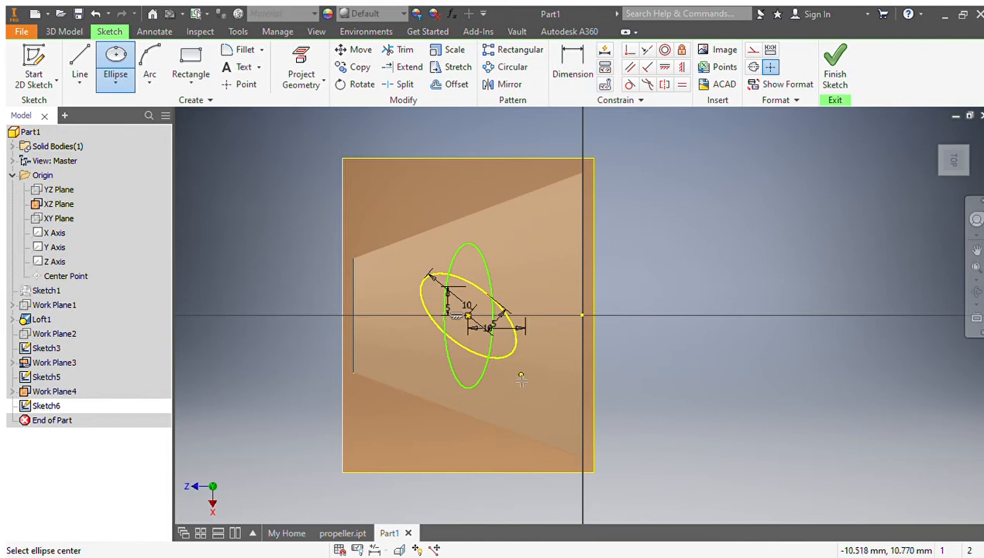
key("Escape")
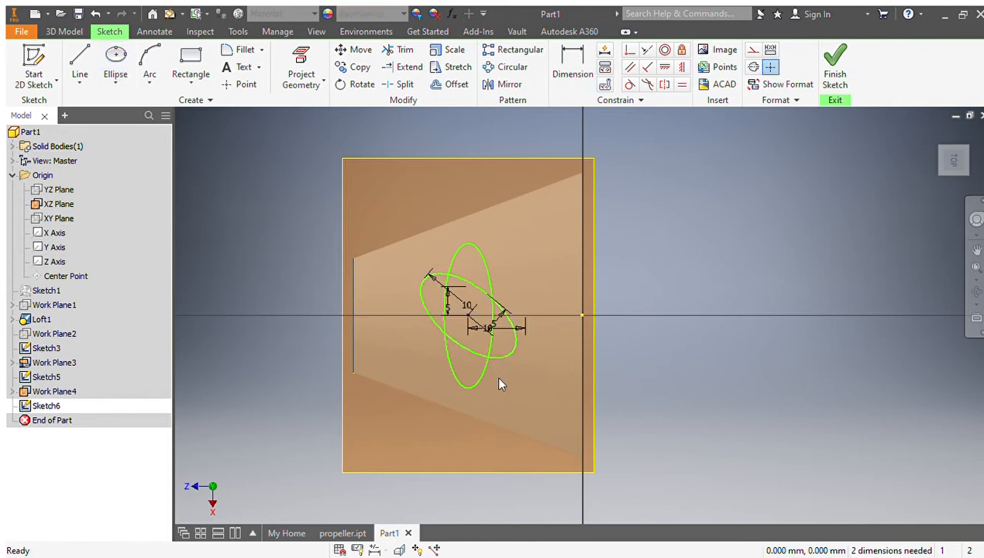
left_click(508, 359)
key("m")
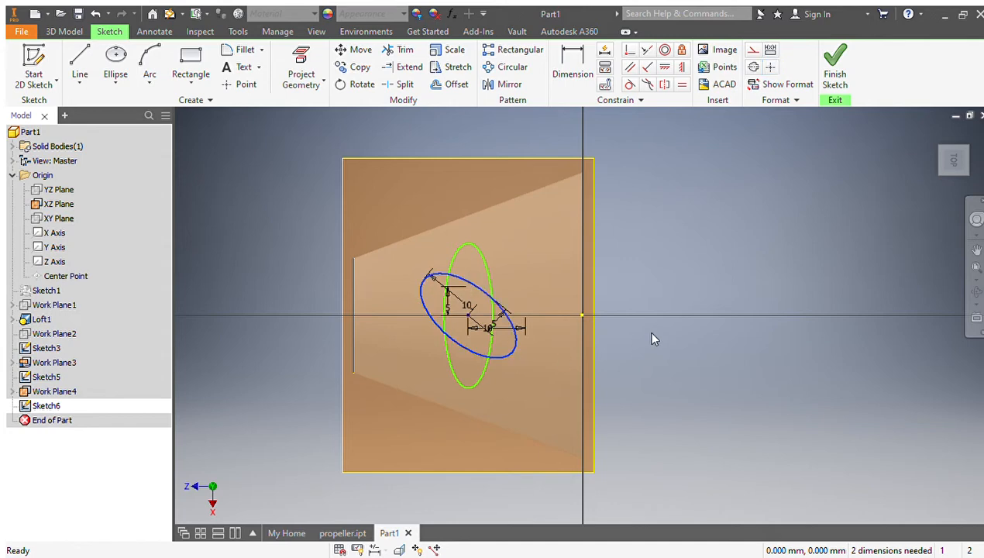
Step: Dimension the semi-major axis of the outermost ellipse, elongated along X, as 10 mm
mouse_move(946, 165)
left_mouse_down()
mouse_move(978, 164)
mouse_move(948, 165)
left_mouse_up()
scroll(383, 375, "down", 2)
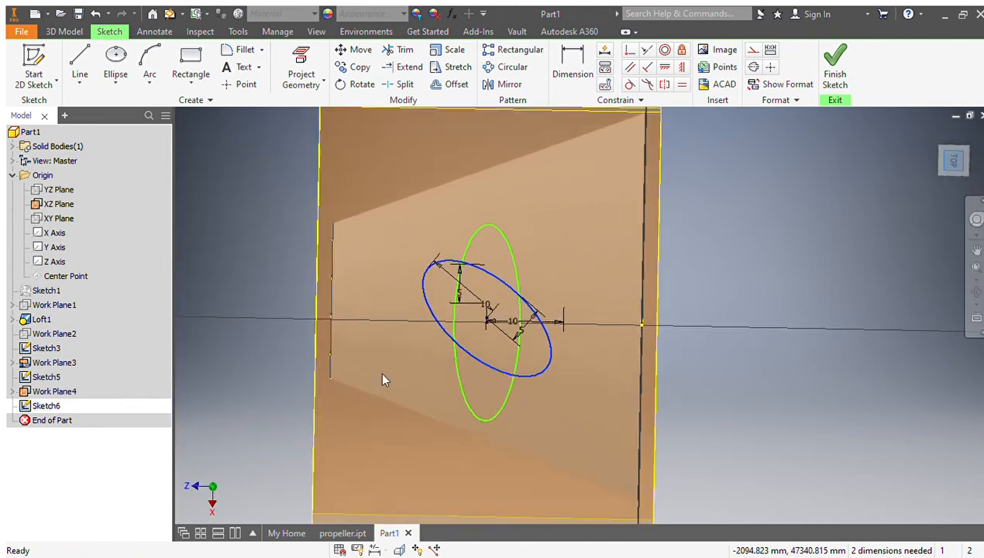
scroll(382, 379, "down", 2)
scroll(501, 389, "up", 2)
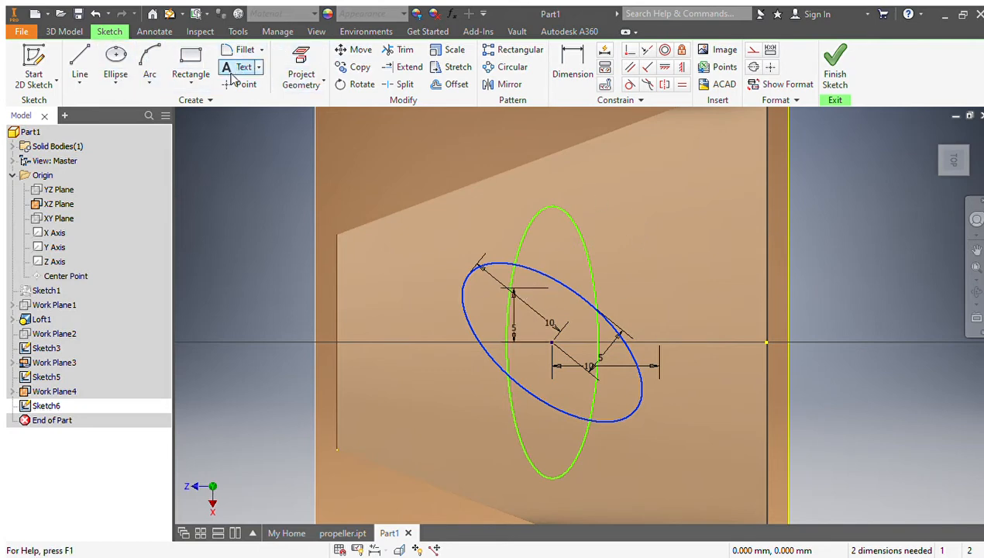
left_click(580, 62)
left_click(592, 347)
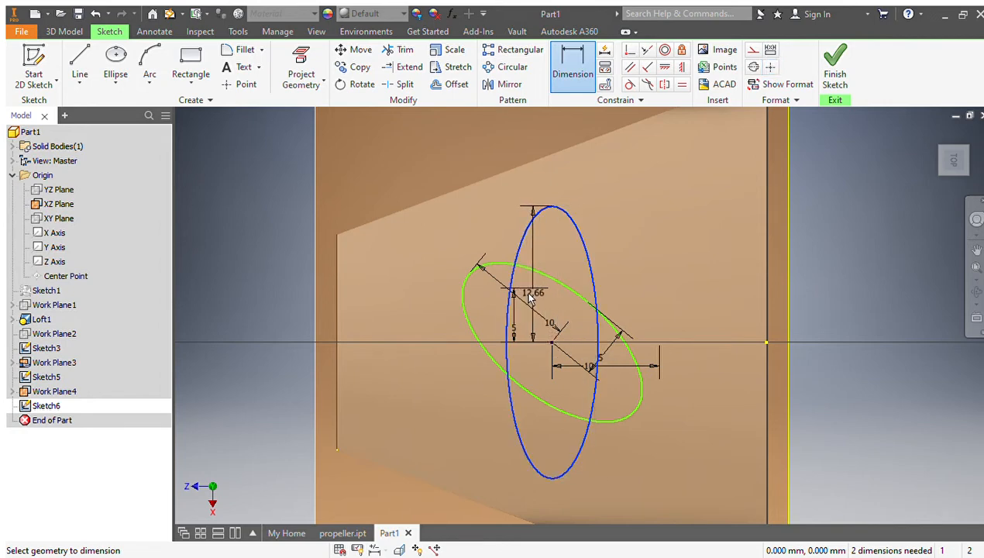
left_click(529, 299)
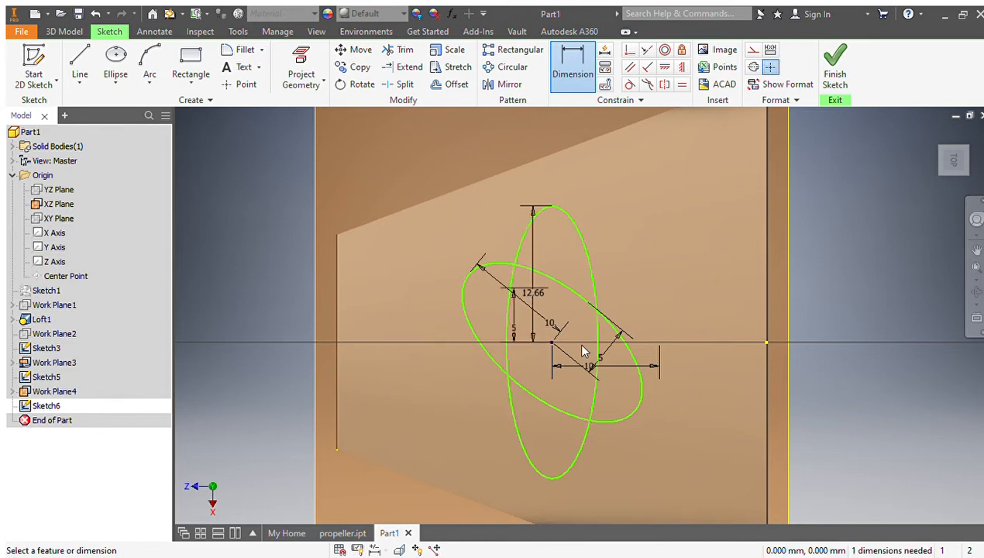
key("Return")
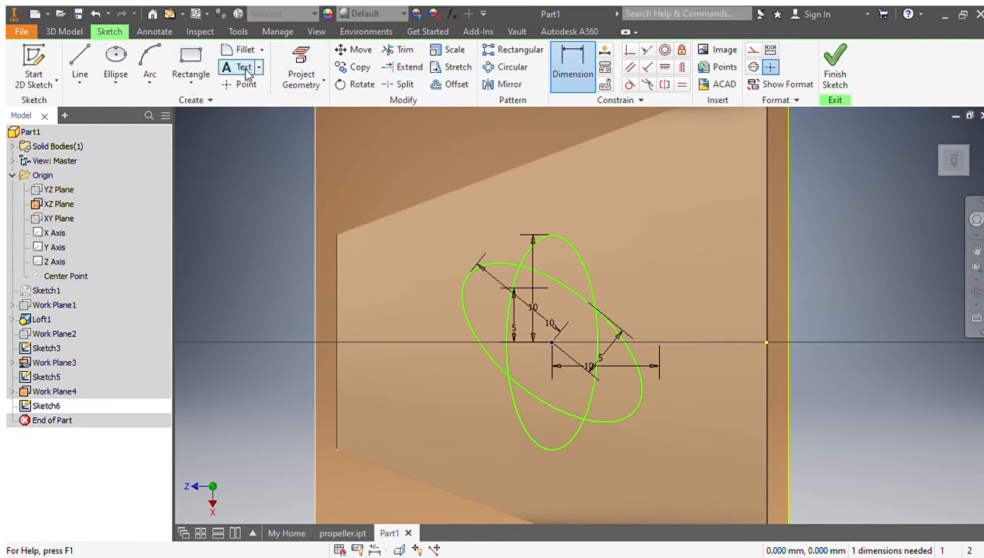
Step: Dimension the semi-minor axis of the outermost ellipse as 1 mm and finish the sketch
left_click(562, 68)
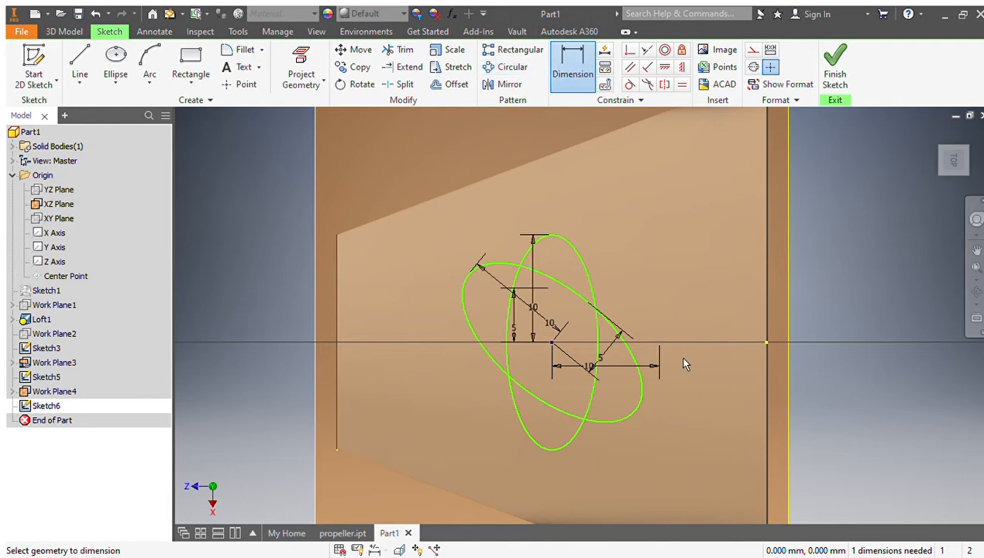
left_click(595, 360)
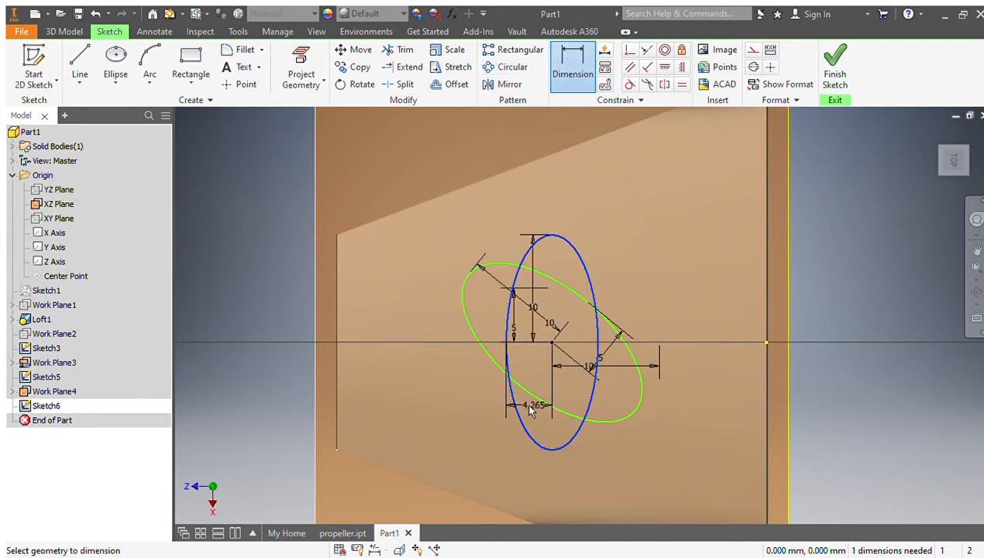
left_click(532, 411)
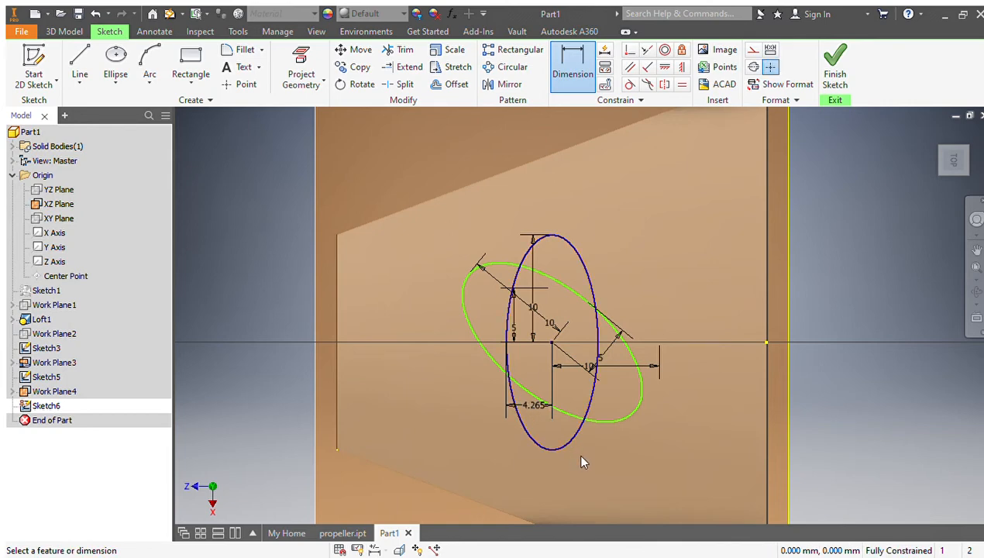
type("1")
key("Return")
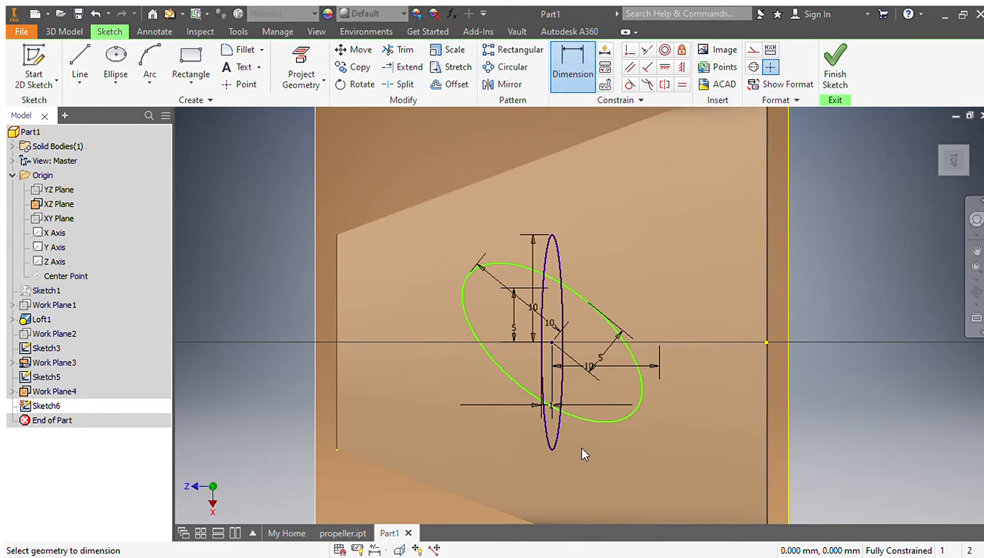
left_click_drag(955, 165, 966, 162)
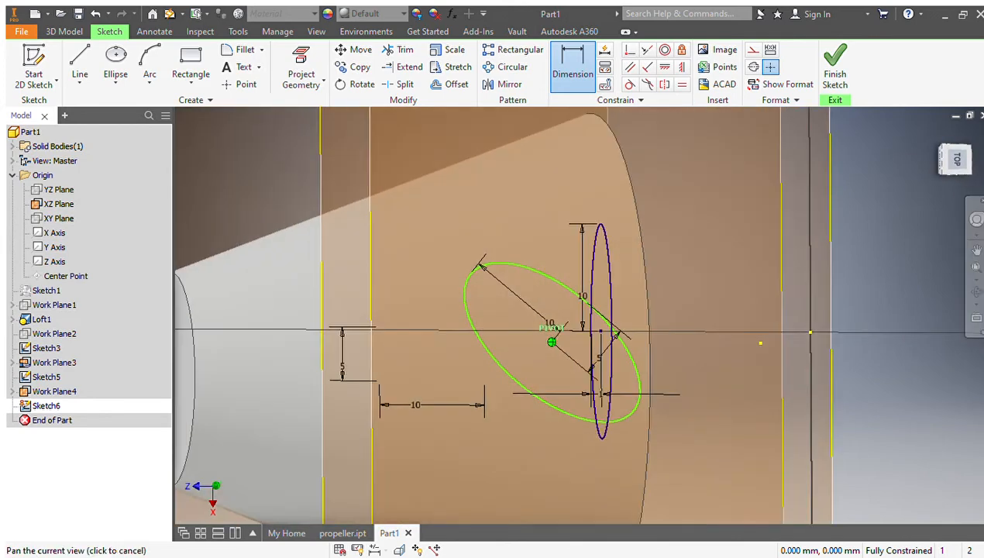
left_click(837, 68)
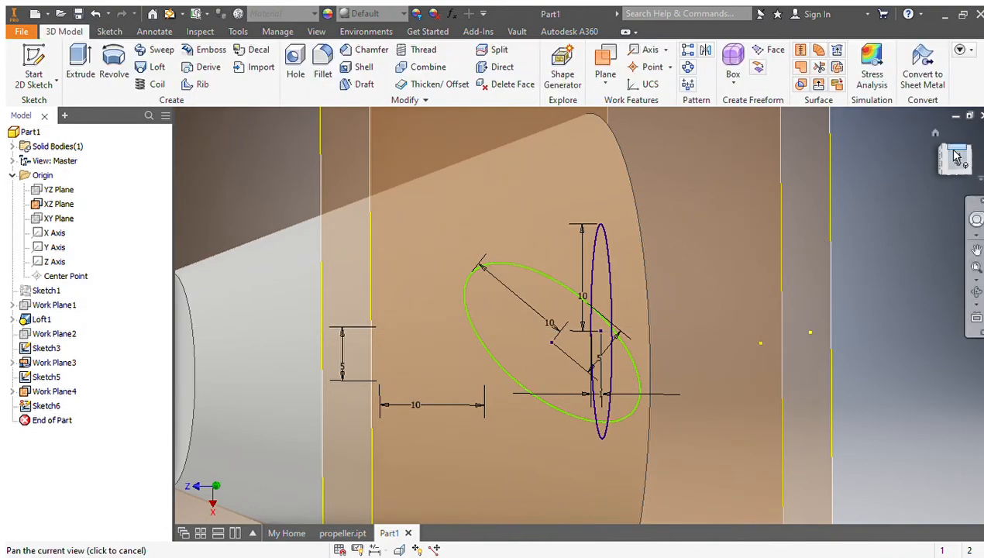
Step: Loft the blade from the ellipse inside the hub through the tilted ellipse to the narrow outermost ellipse
left_click_drag(958, 160, 950, 176)
left_click(943, 168)
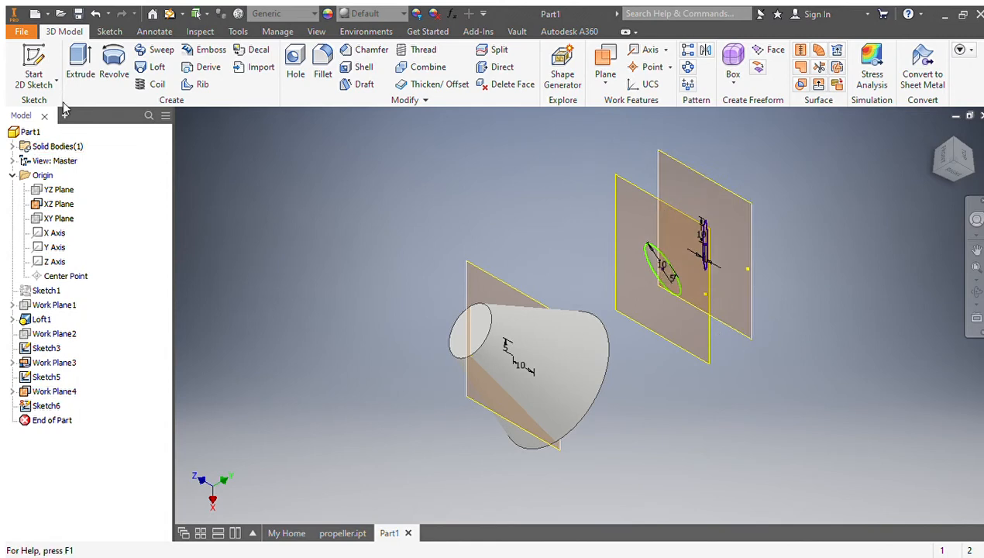
left_click(149, 69)
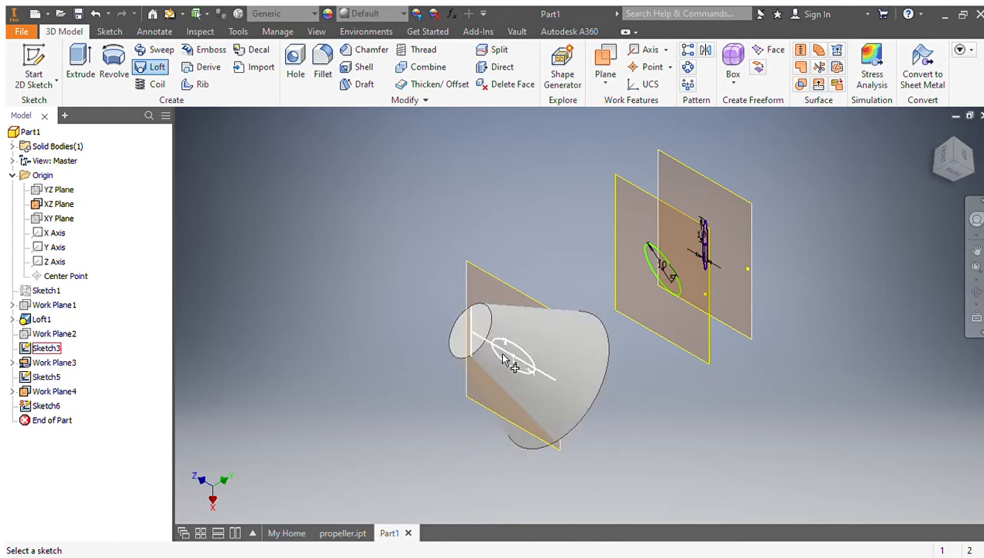
left_click(505, 370)
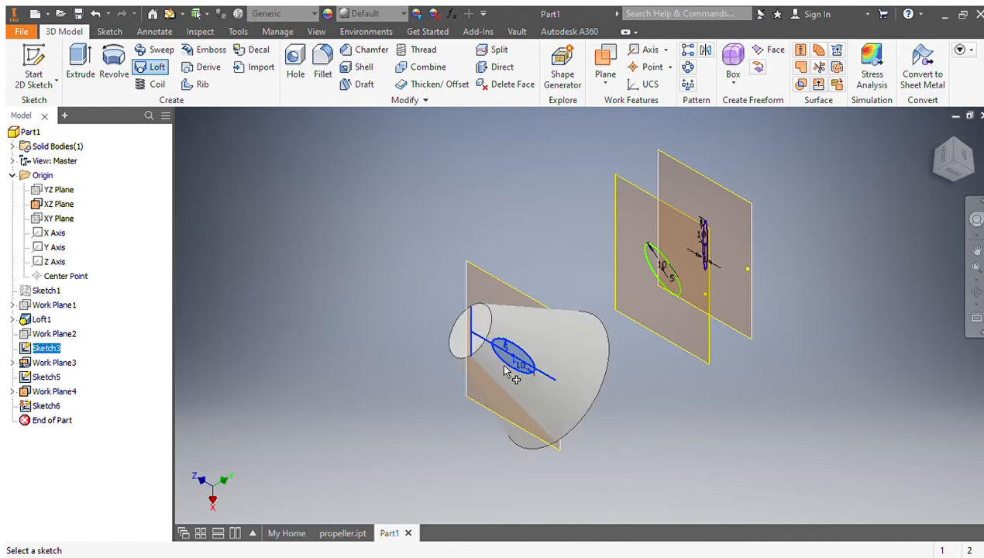
left_click(642, 266)
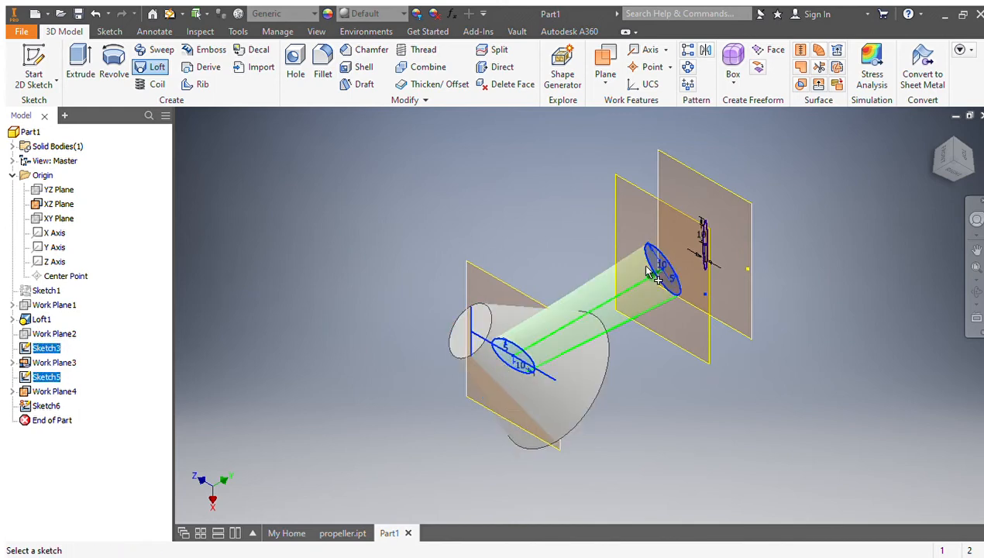
left_click_drag(963, 165, 956, 163)
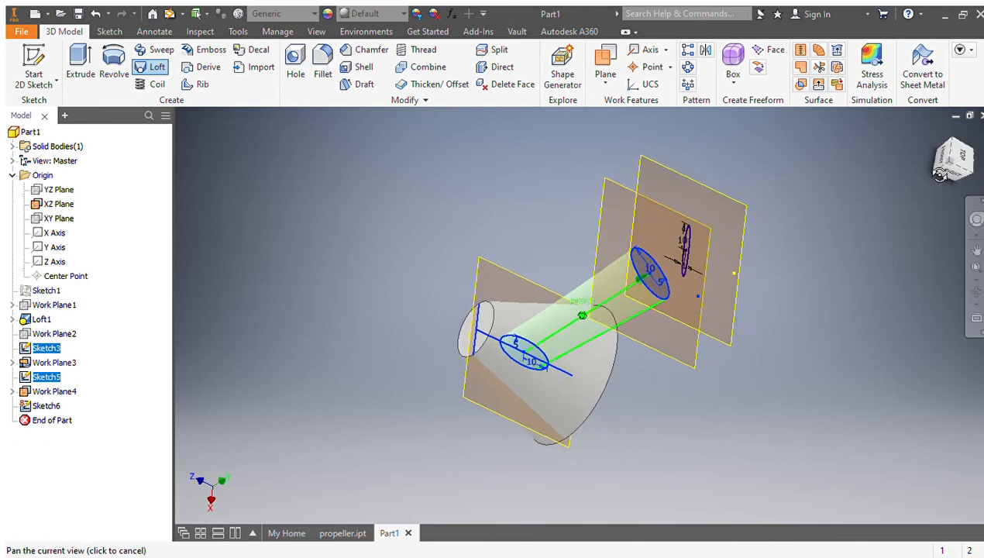
left_click(685, 260)
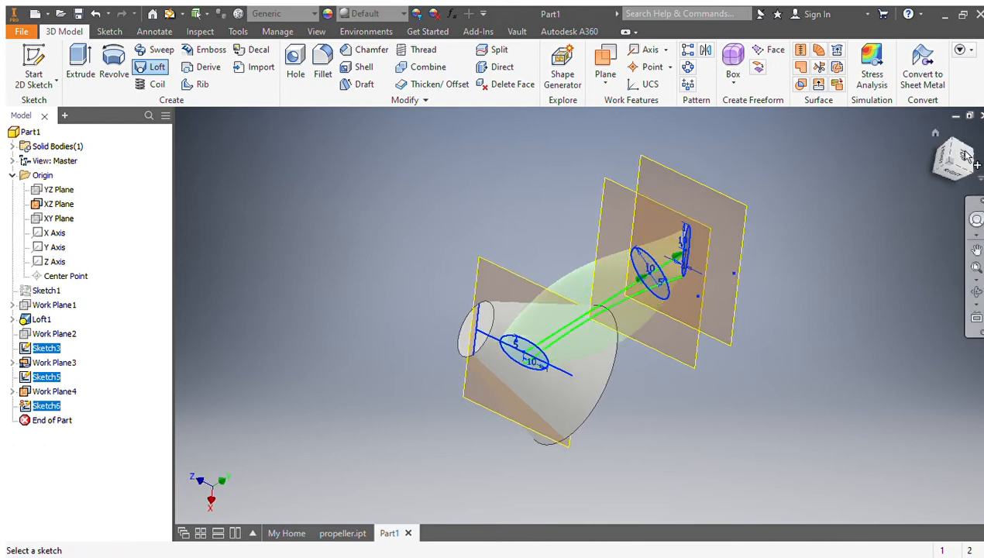
left_click_drag(960, 161, 953, 163)
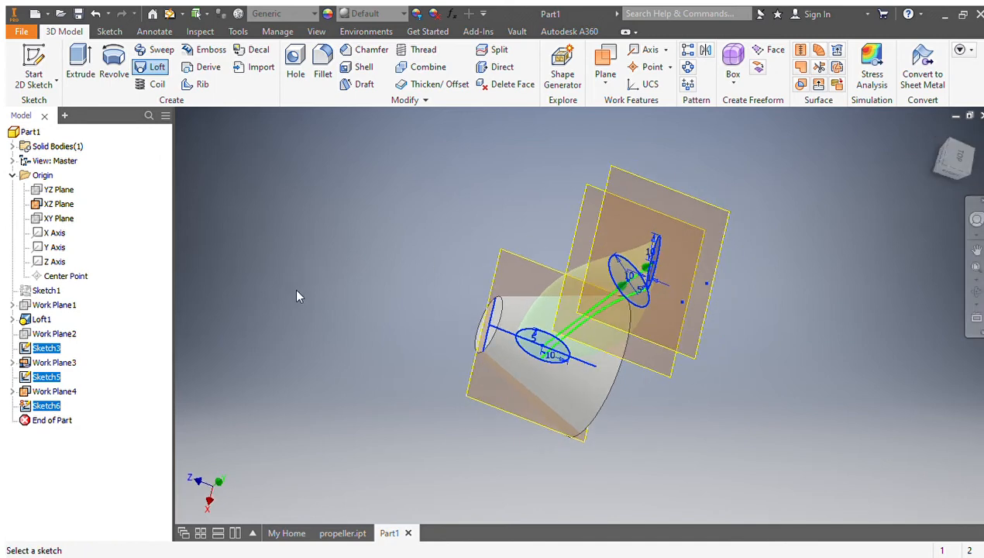
key("Return")
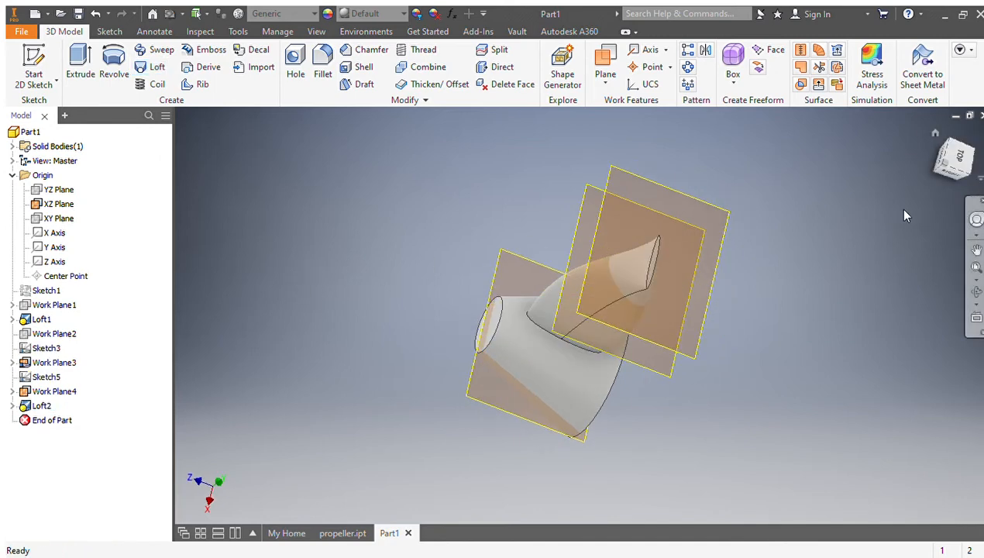
Step: Assign the Steel, Carbon material to the propeller part
left_click_drag(961, 172, 981, 161)
mouse_move(582, 315)
middle_mouse_down("shift")
mouse_move(549, 325)
mouse_move(480, 322)
middle_mouse_up("shift")
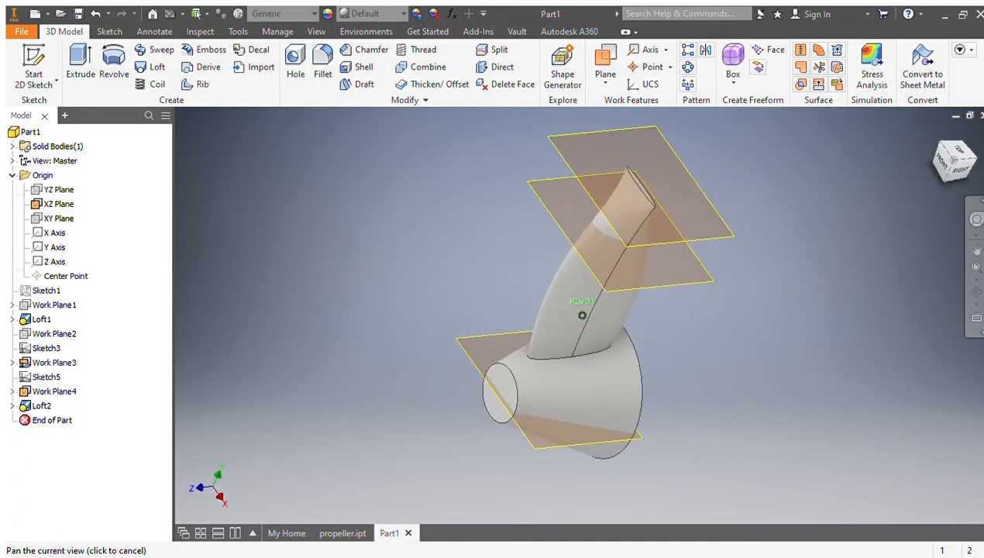
mouse_move(612, 217)
middle_mouse_down("shift")
mouse_move(535, 203)
mouse_move(531, 241)
middle_mouse_up("shift")
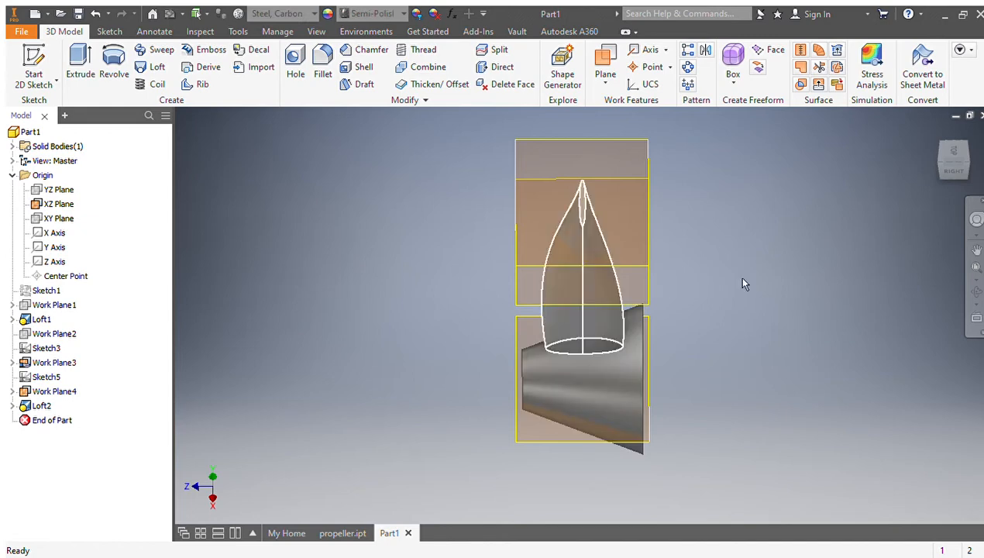
Step: Hide the two offset work planes across the blade and the XZ plane through the hub
left_click(943, 172)
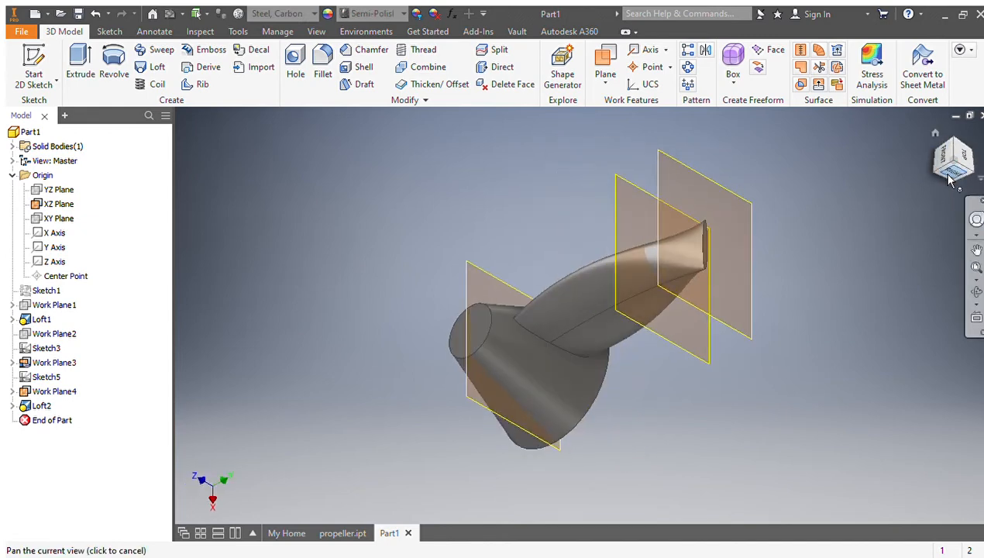
left_click(952, 175)
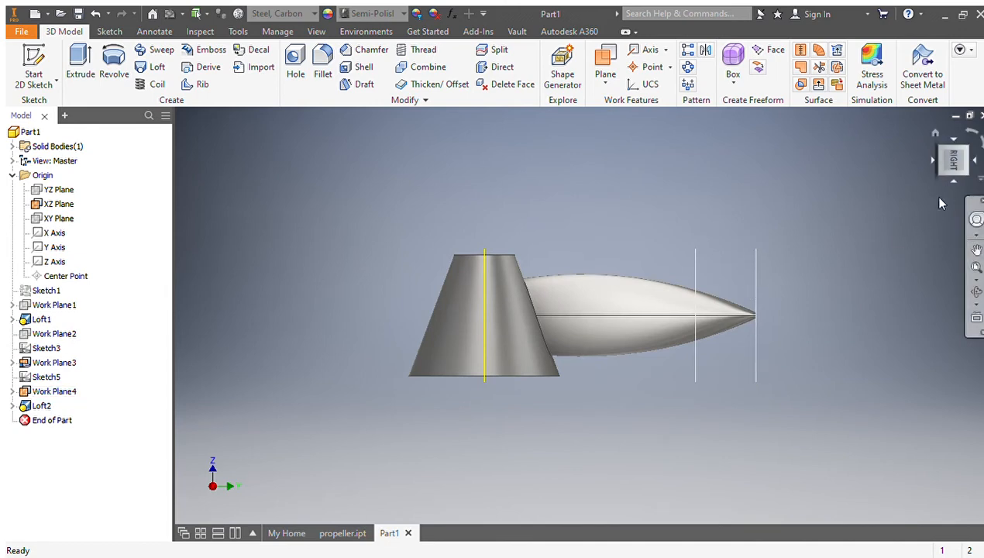
left_click(940, 155)
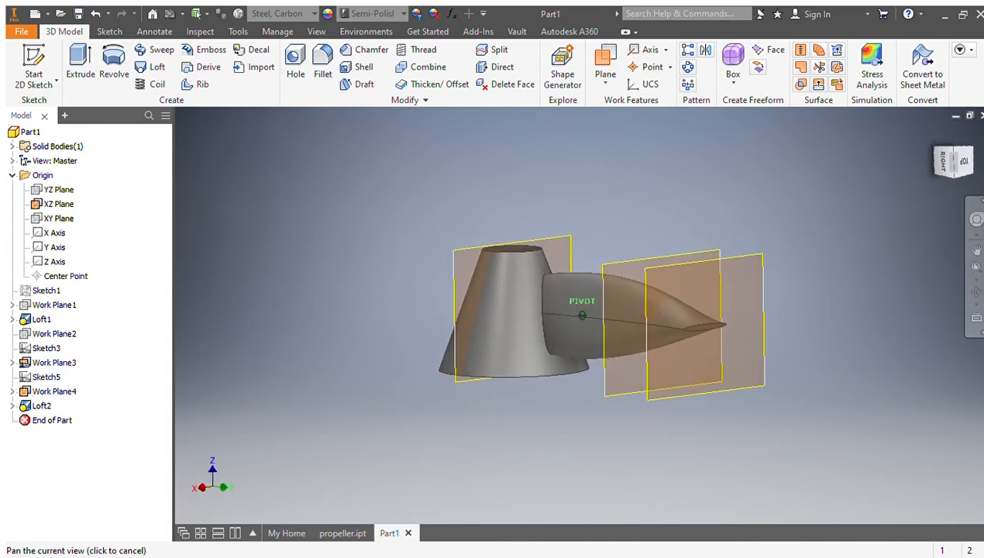
left_click(757, 279)
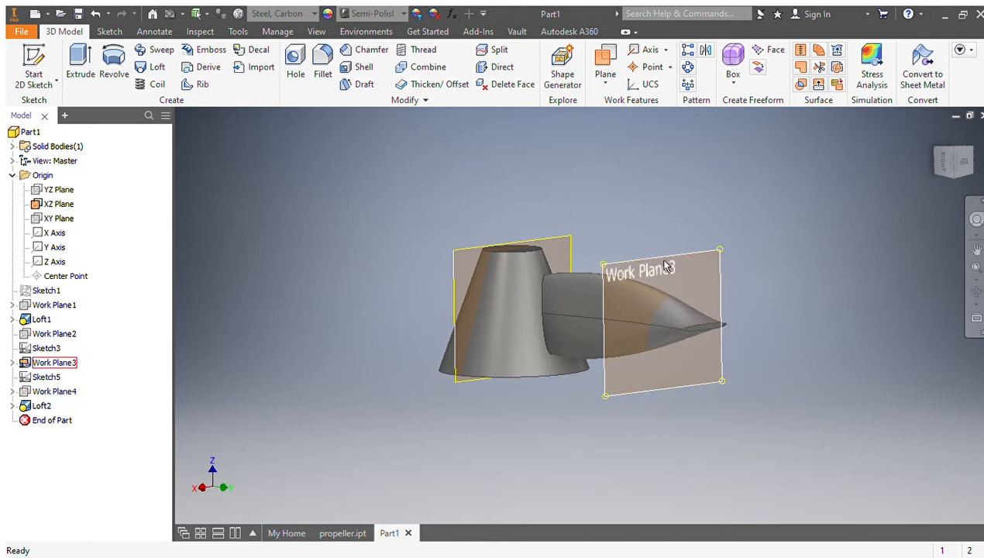
left_click(654, 268)
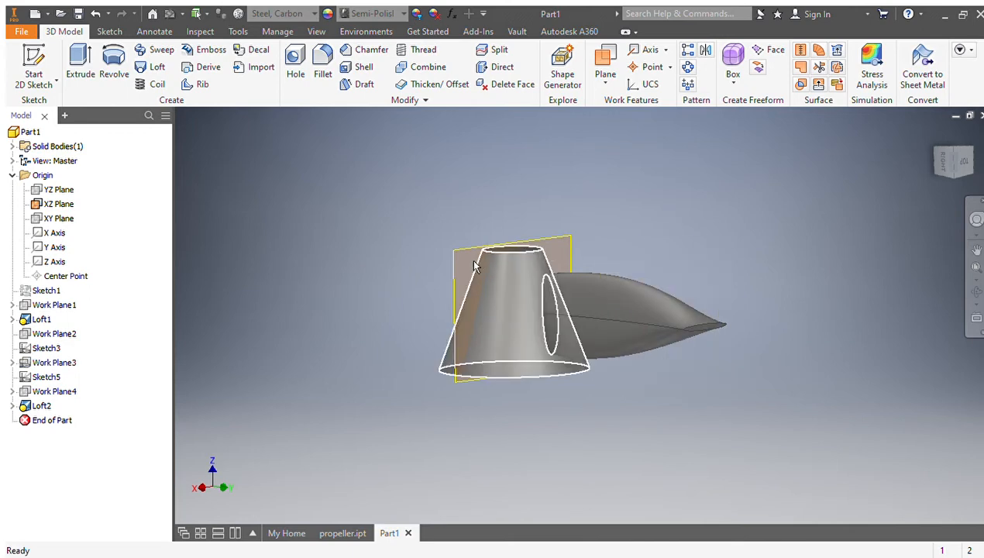
left_click(450, 260)
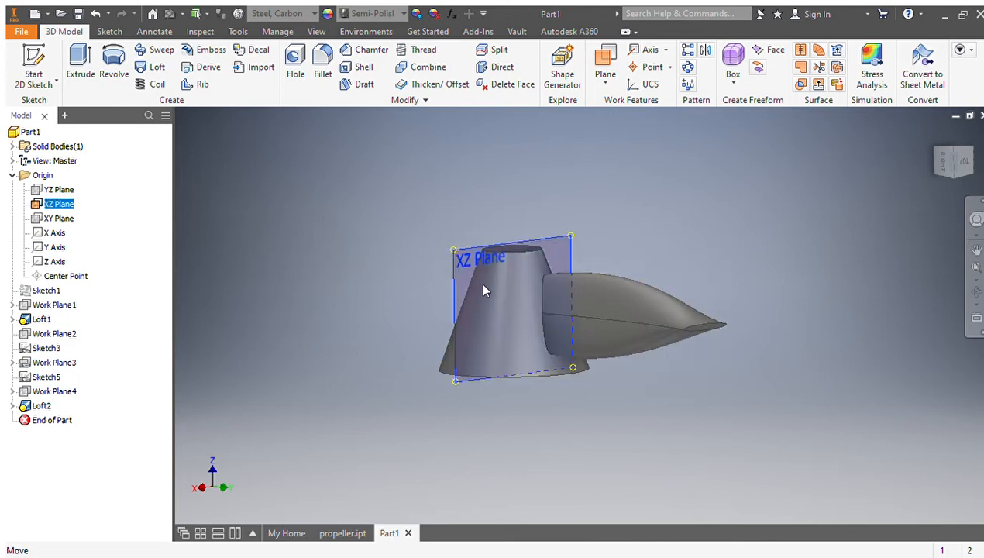
key("alt+v")
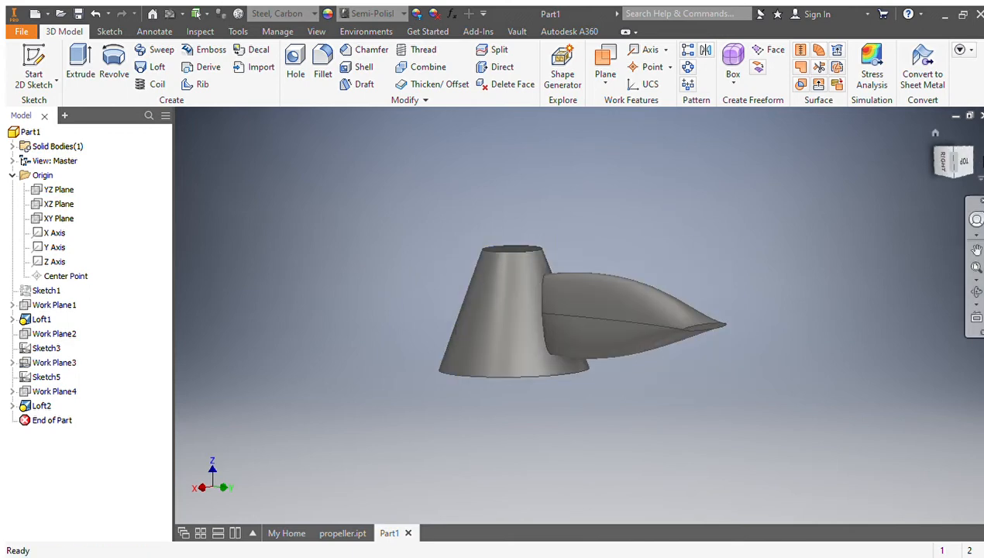
Step: Create a circular pattern of the lofted blade around the hub's central axis with 3 occurrences
mouse_move(960, 166)
left_mouse_down()
mouse_move(947, 128)
mouse_move(891, 93)
mouse_move(849, 100)
mouse_move(798, 89)
left_mouse_up()
left_click(947, 149)
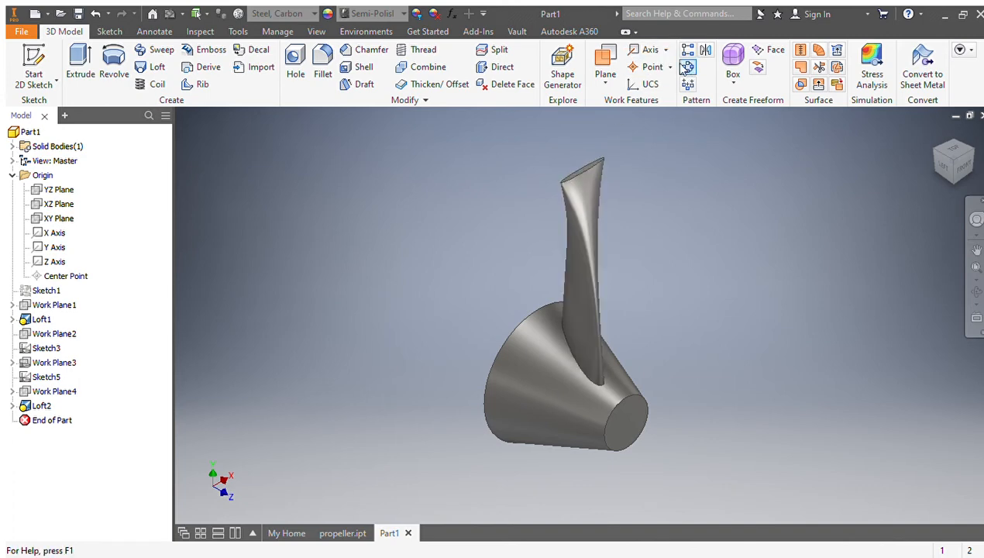
left_click(570, 232)
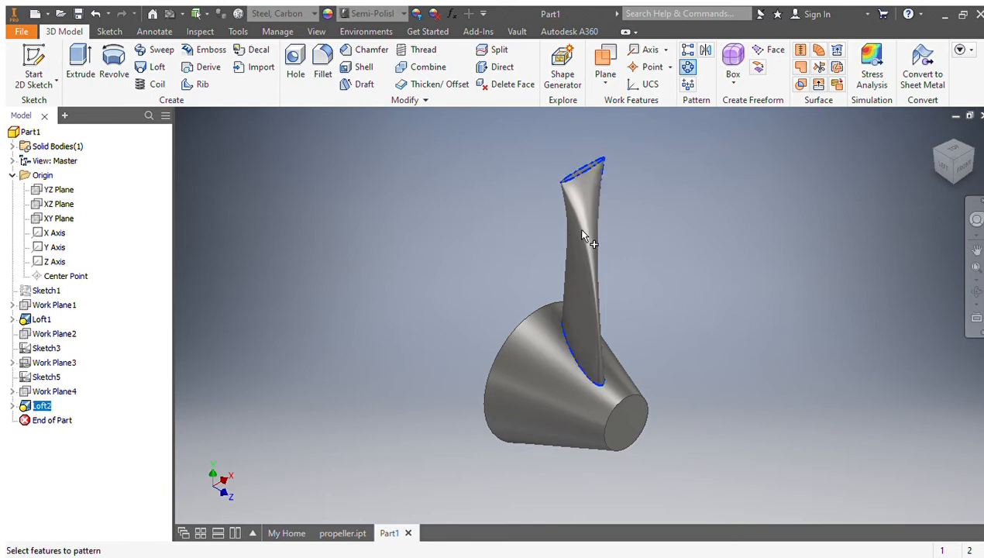
left_click(356, 225)
left_click(521, 435)
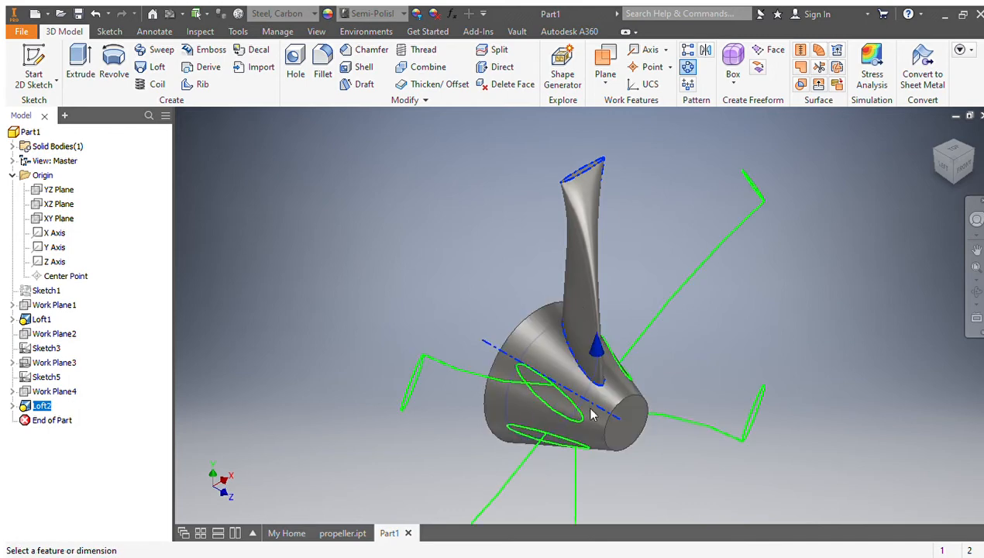
middle_click_drag(662, 416, 707, 341)
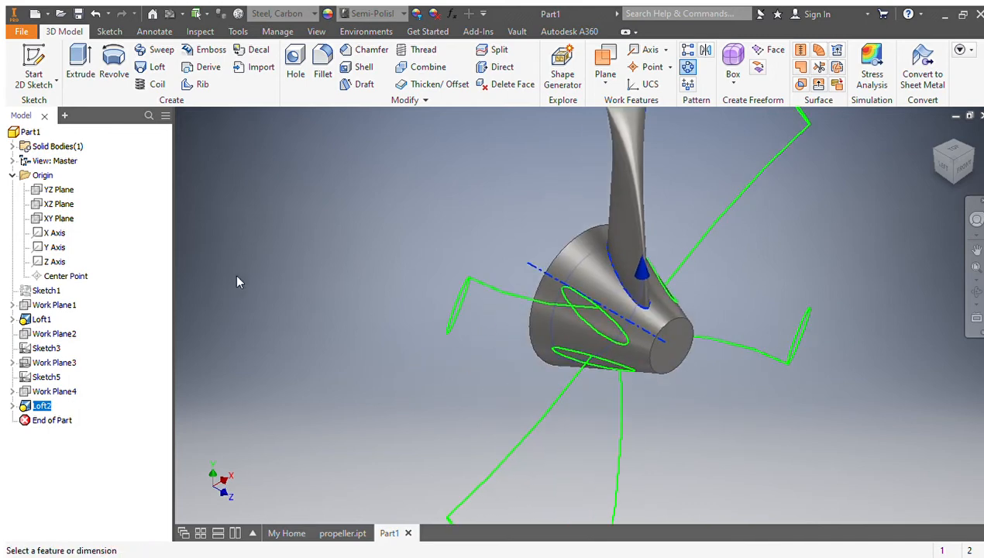
type("3")
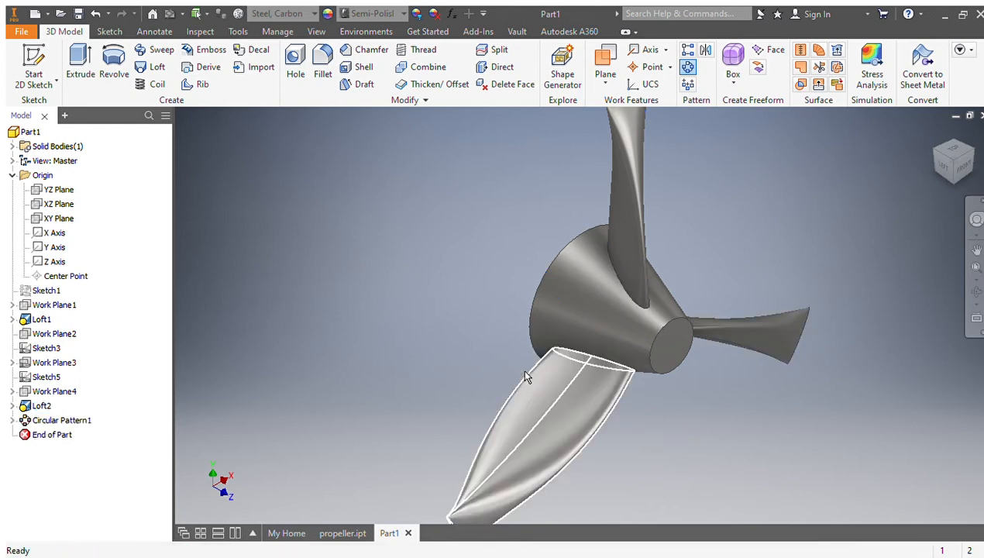
Step: Change the circular blade pattern to 6 occurrences
scroll(695, 413, "down", 1)
middle_click_drag(695, 413, 678, 405)
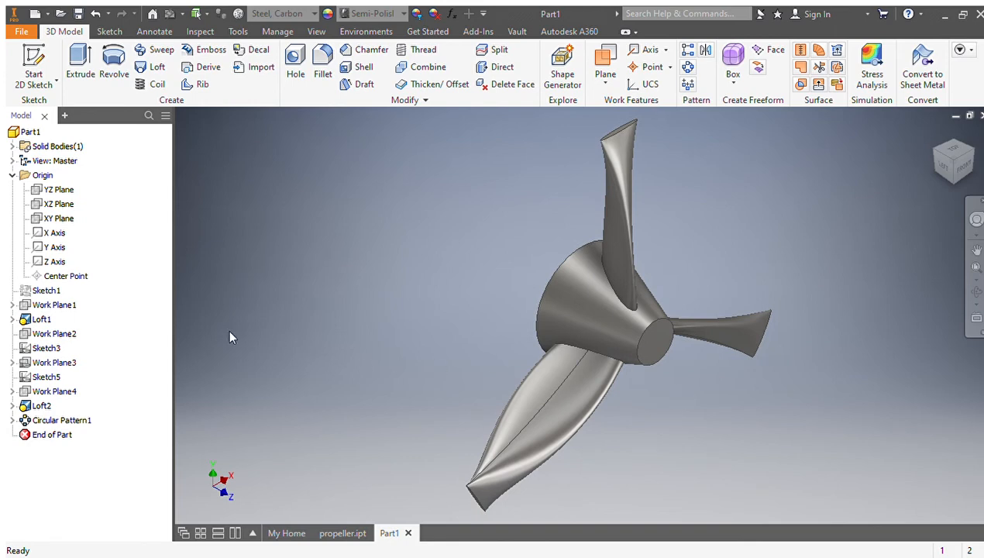
left_click(59, 425)
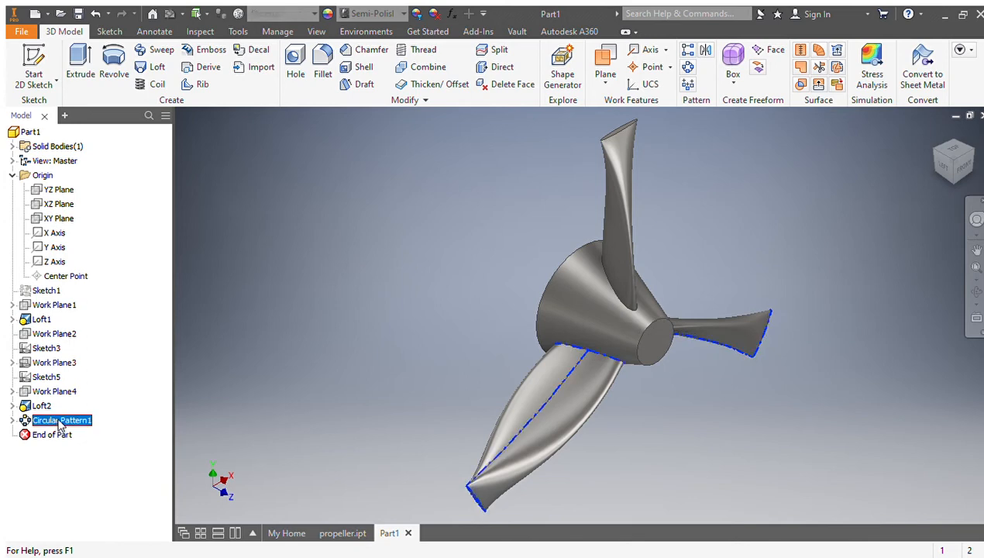
double_click(60, 425)
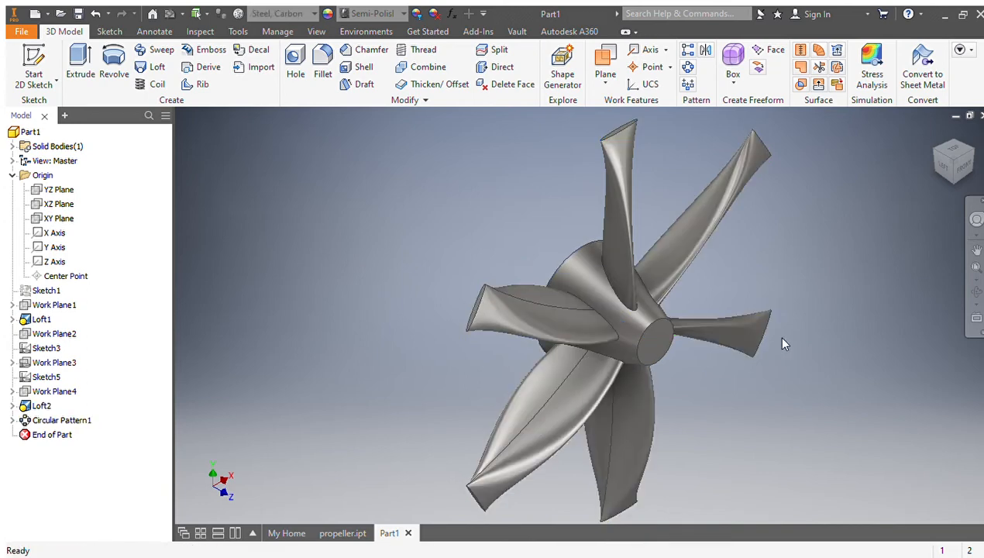
mouse_move(958, 169)
left_mouse_down()
mouse_move(911, 148)
mouse_move(825, 154)
mouse_move(937, 185)
mouse_move(963, 169)
left_mouse_up()
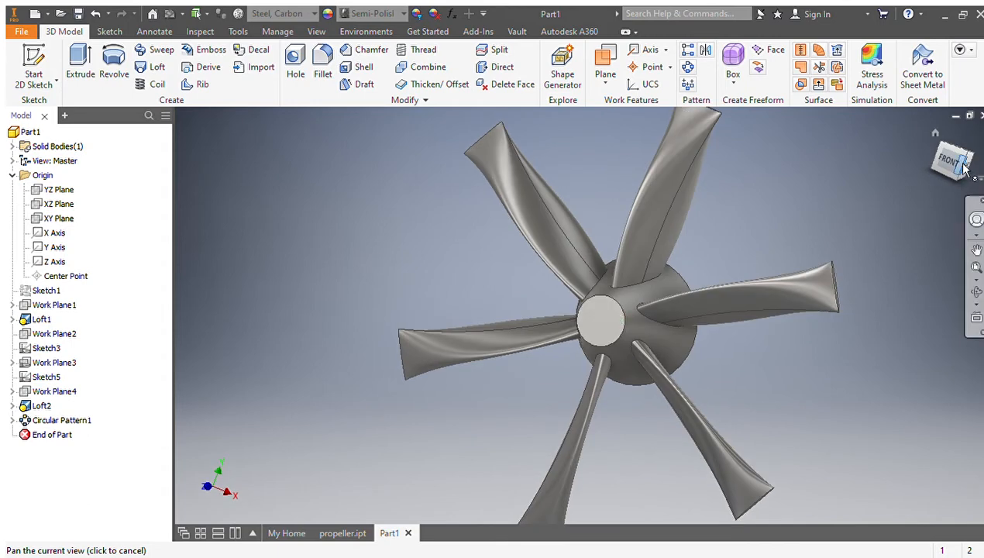
left_click(940, 152)
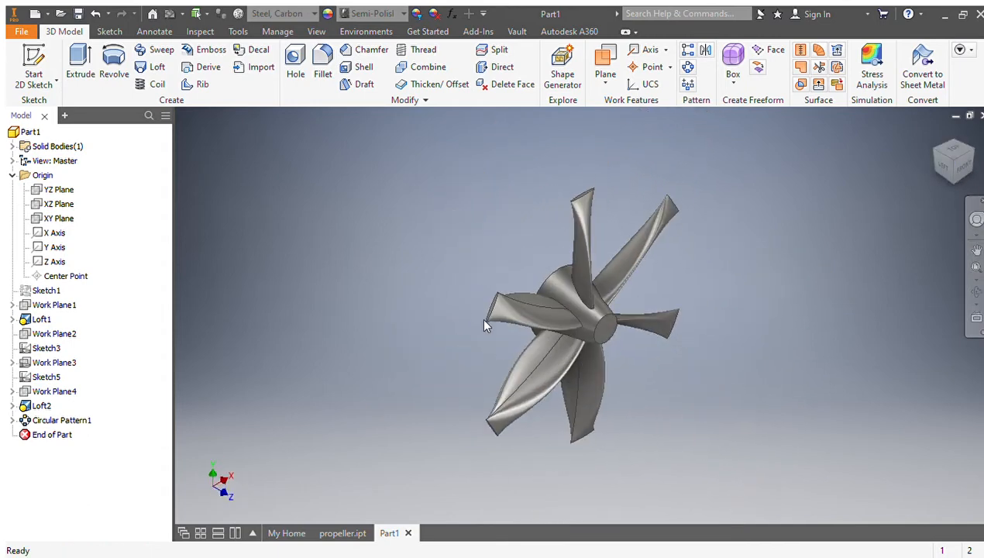
Step: Set the circular blade pattern to 16 occurrences and view the propeller from the front and side
double_click(46, 420)
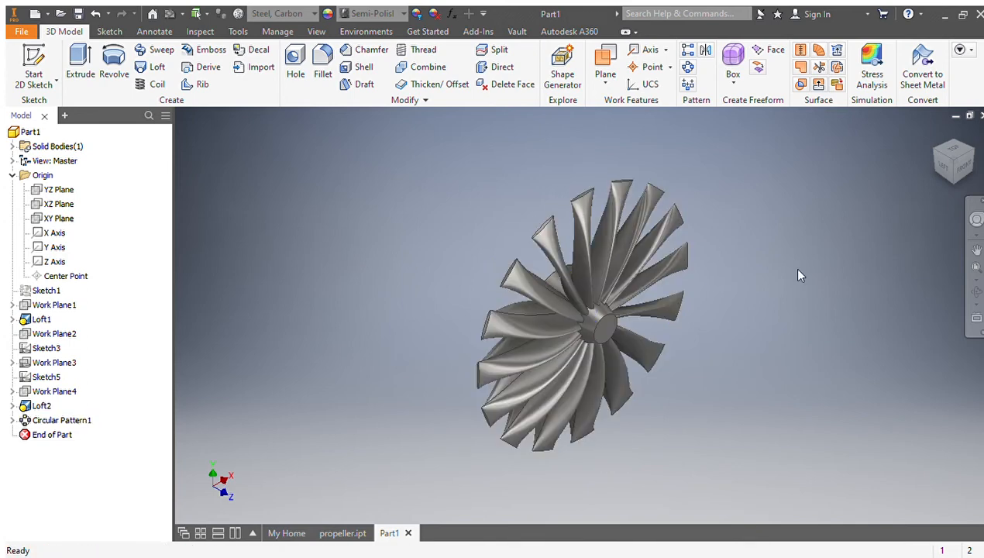
left_click(963, 165)
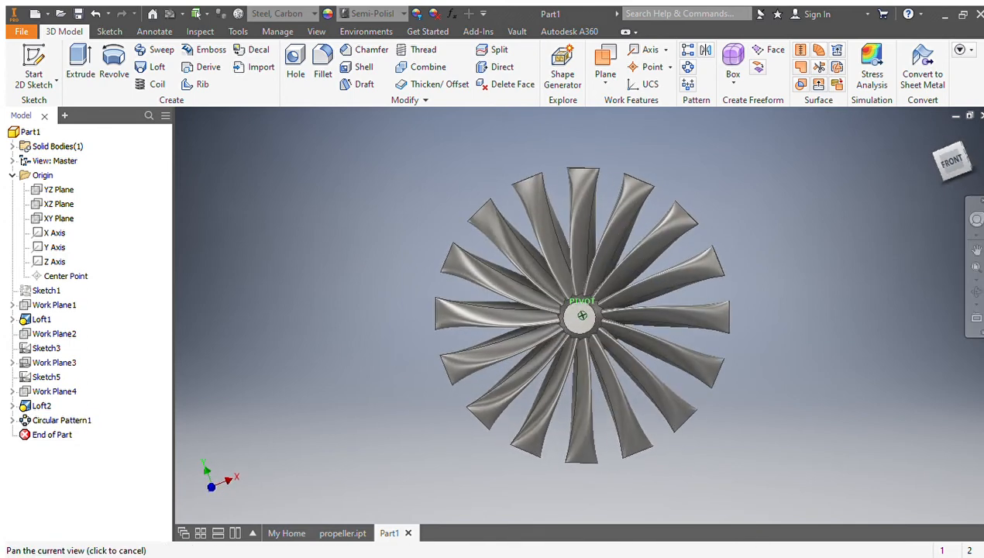
middle_click_drag(582, 315, 116, 316, "shift")
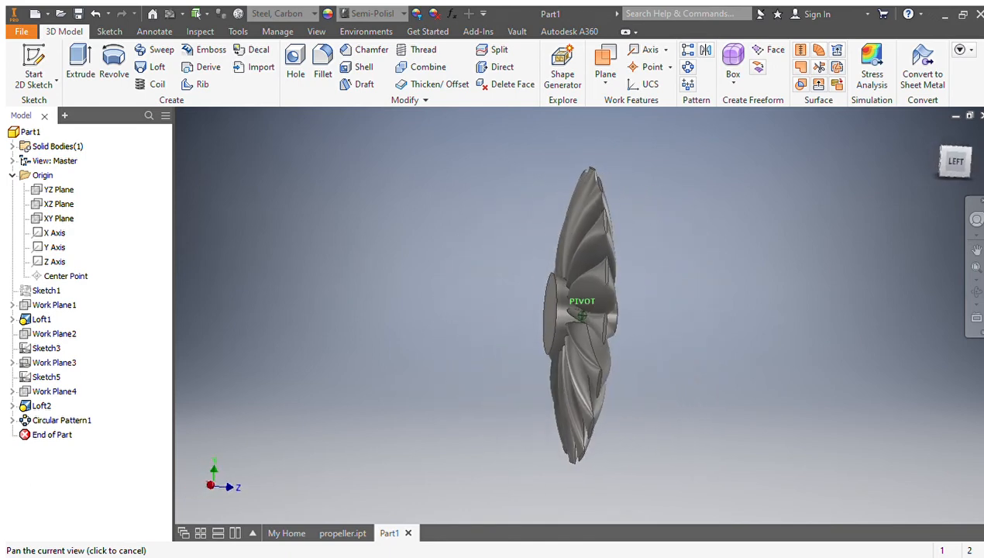
left_click_drag(963, 165, 945, 164)
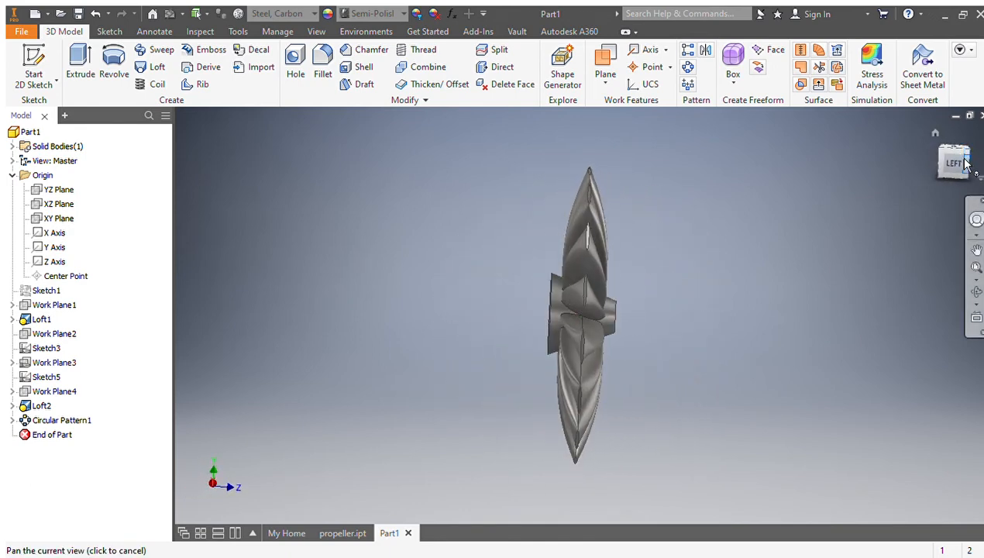
left_click(964, 164)
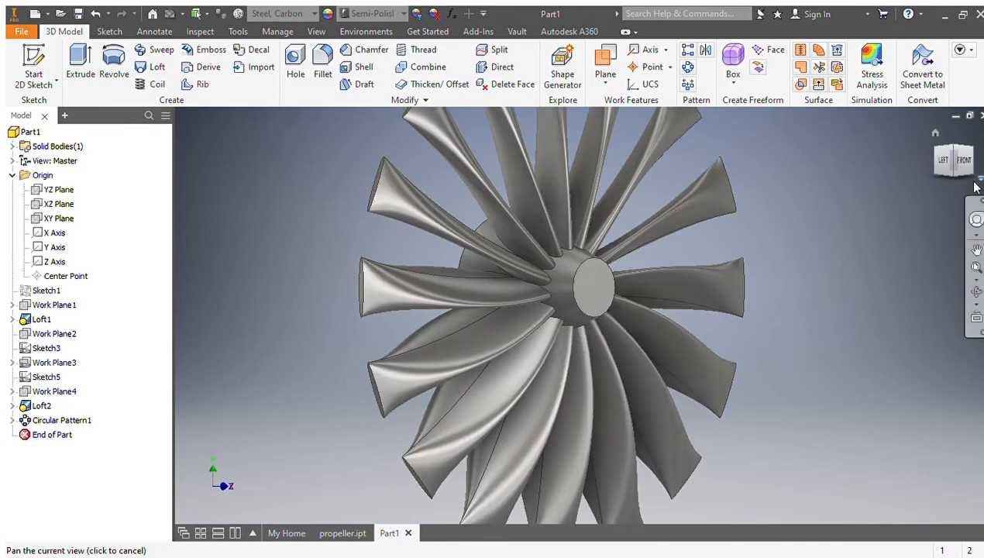
left_click_drag(959, 167, 960, 205)
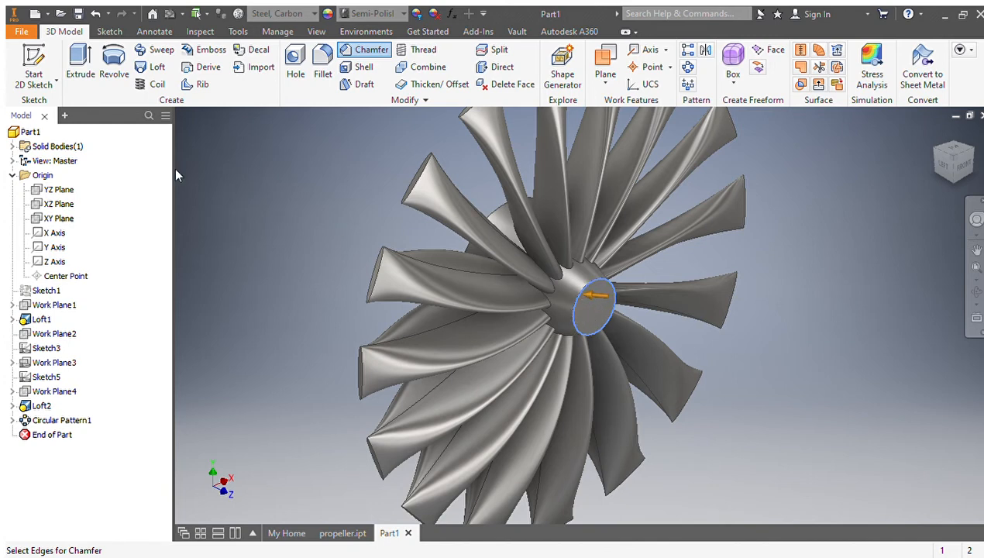
Step: Fillet the circular edge around the hub's small front face
key("Escape")
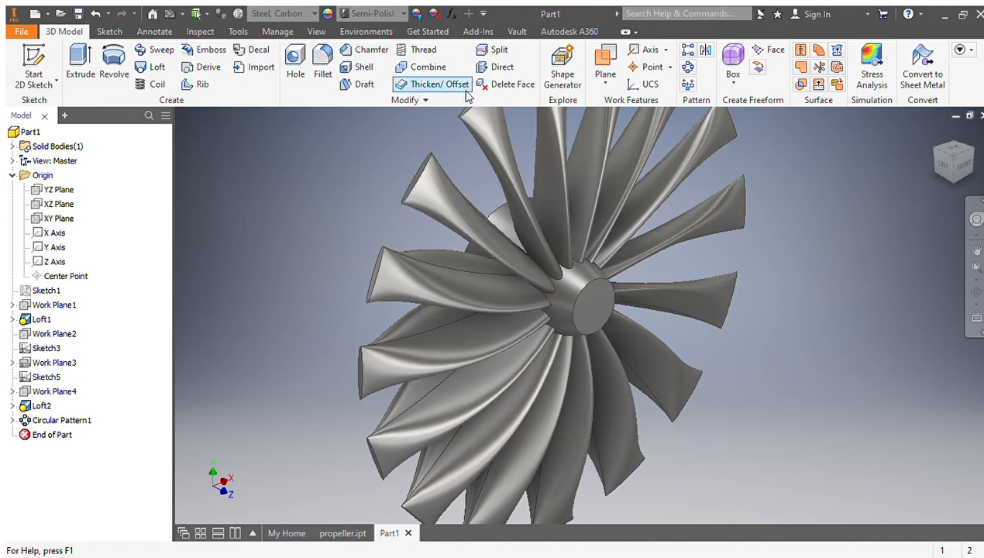
left_click(583, 297)
key("f")
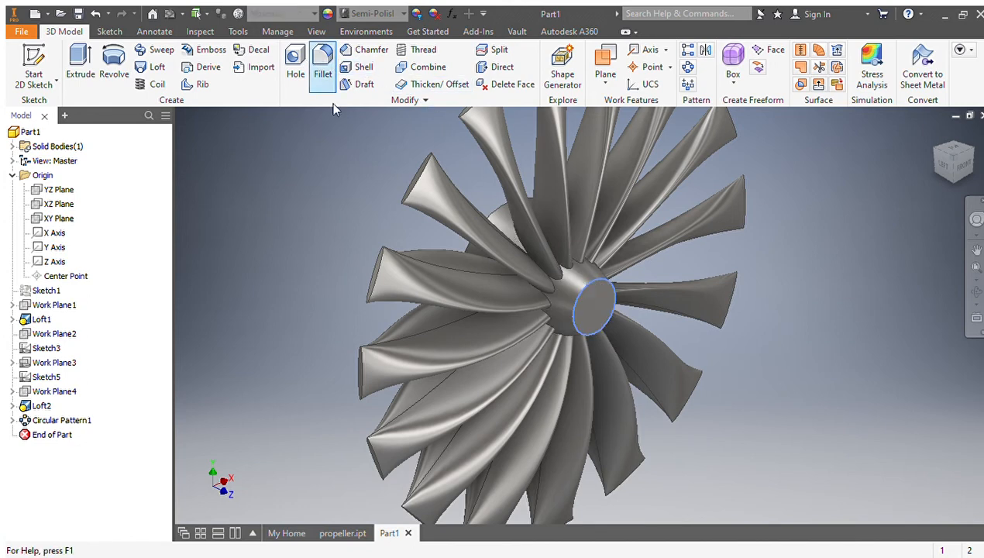
left_click(319, 64)
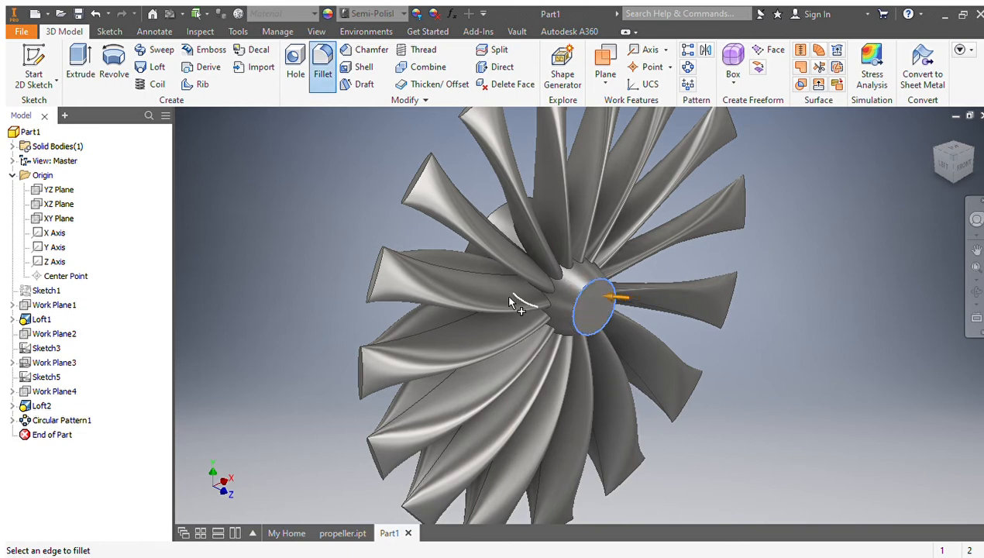
left_click_drag(962, 168, 982, 185)
middle_click_drag(593, 307, 503, 310, "shift")
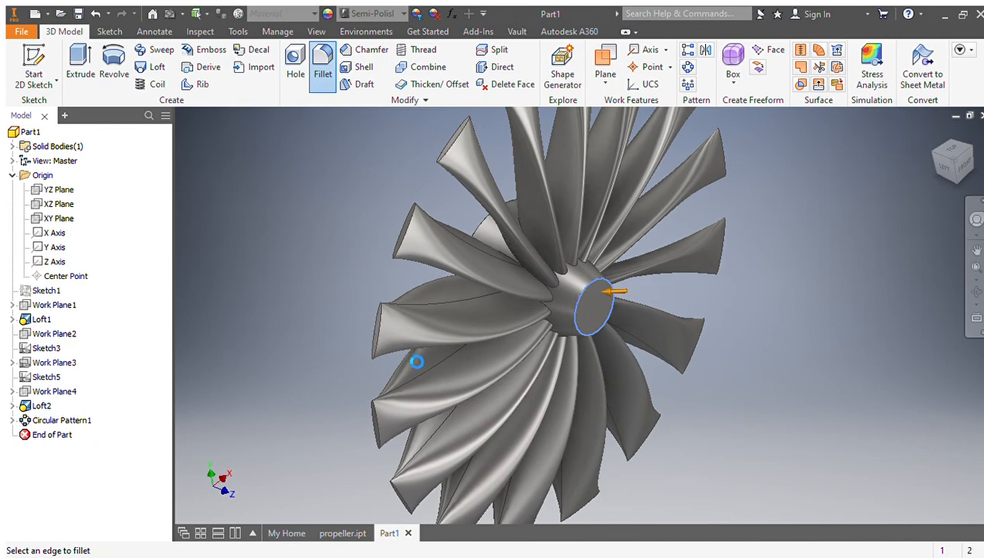
key("Return")
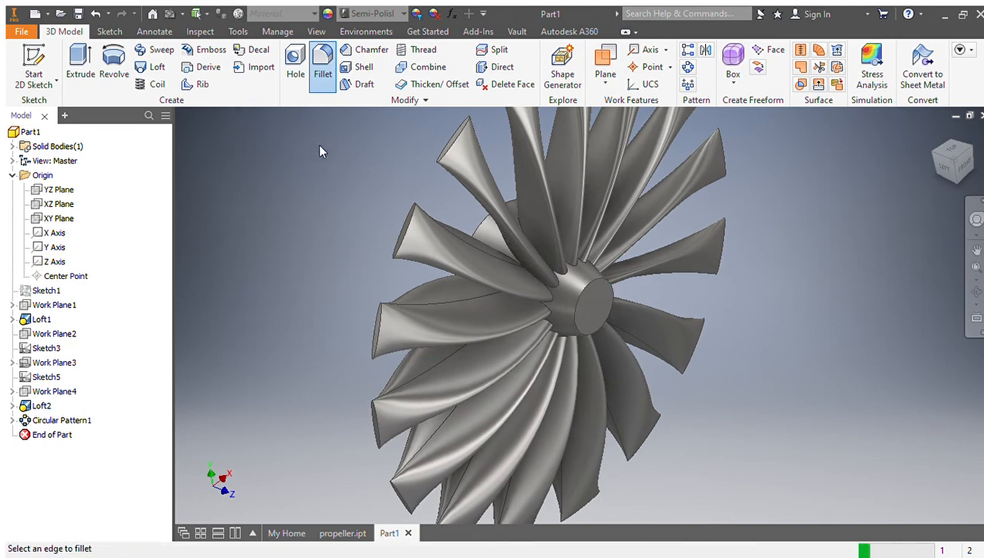
left_click(591, 308)
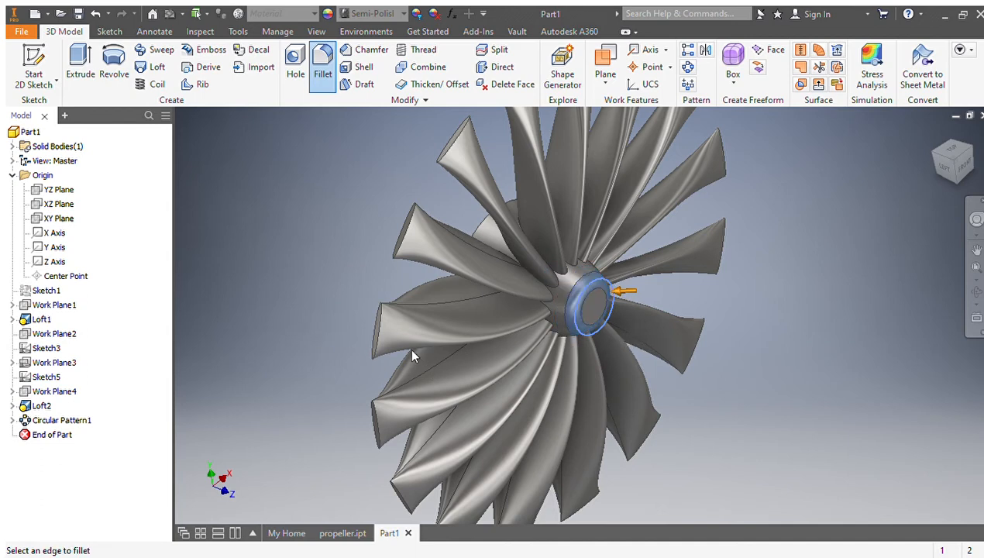
left_click(688, 391)
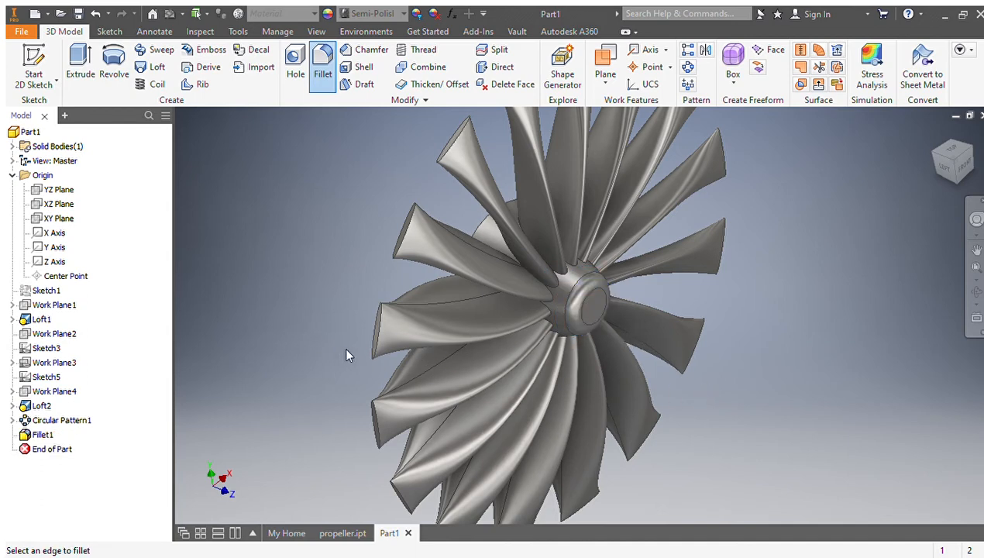
Step: Examine the propeller with its filleted hub from the front, the opposite side and the back
left_click(957, 165)
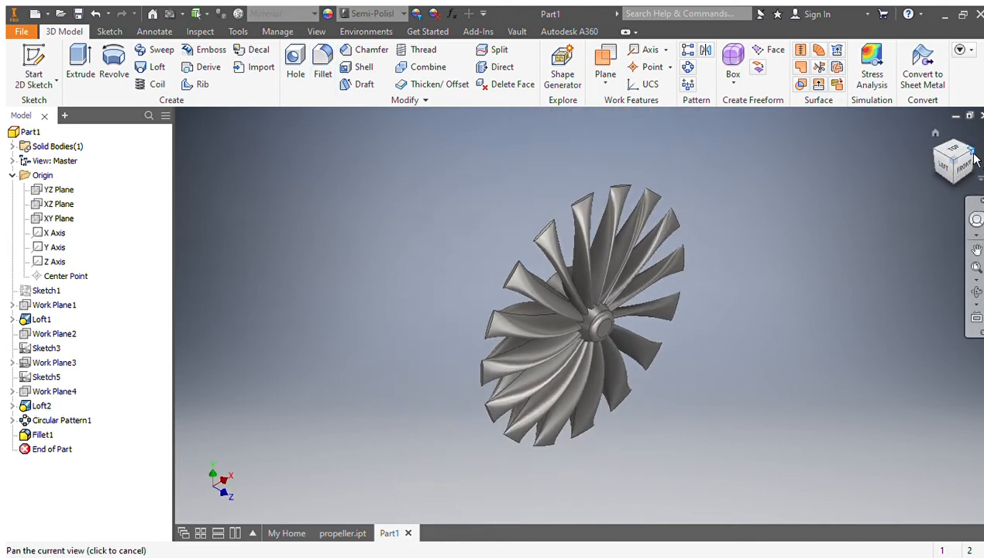
left_click(975, 160)
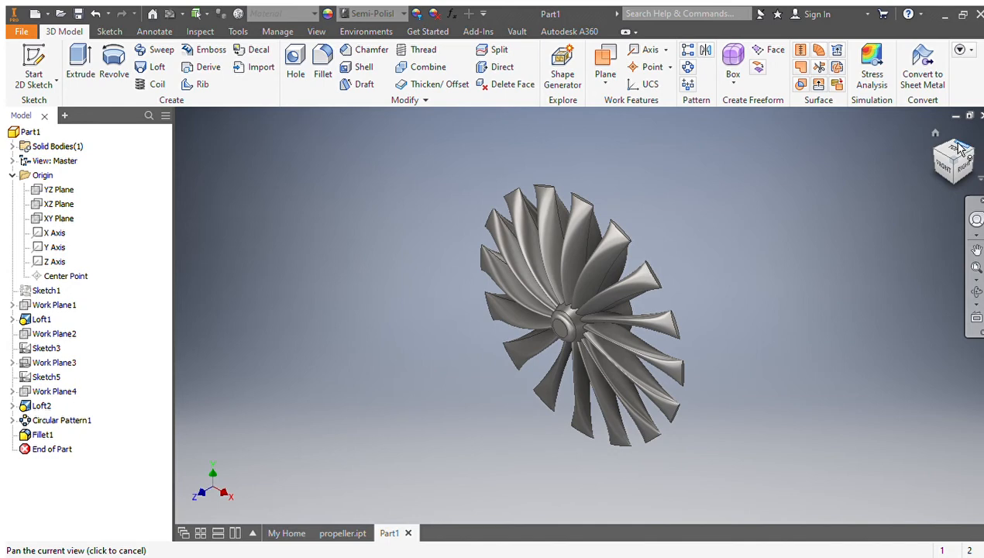
left_click(954, 150)
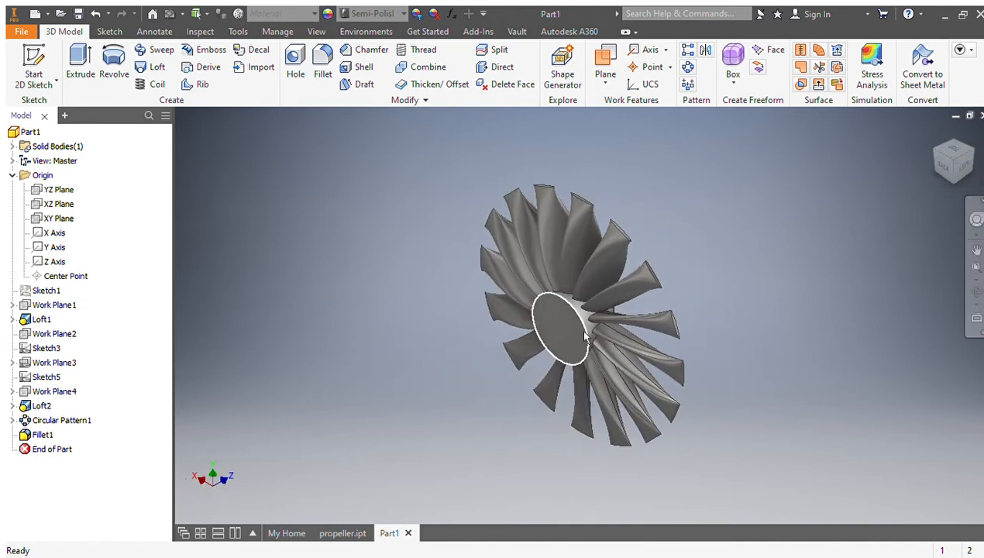
scroll(533, 348, "down", 3)
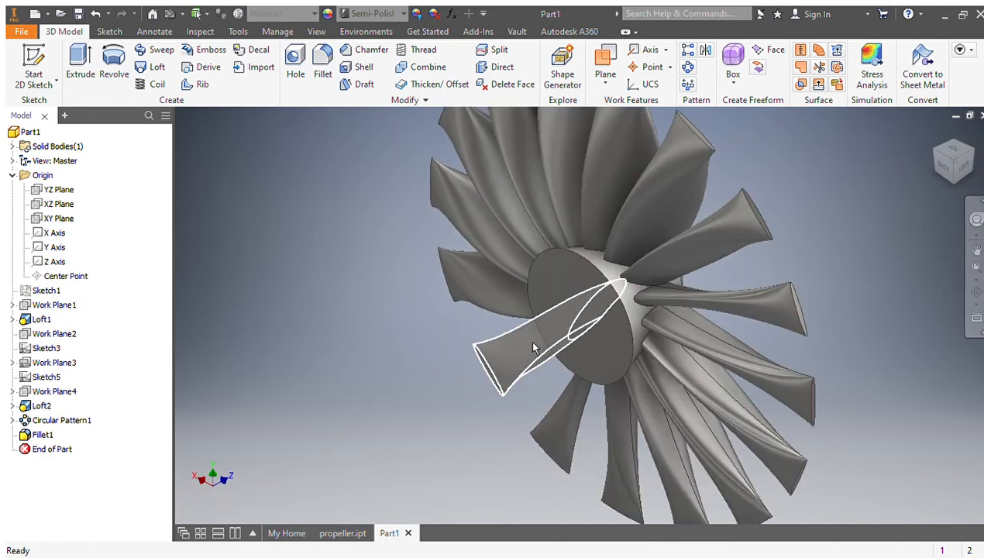
left_click(946, 177)
mouse_move(952, 164)
left_mouse_down()
mouse_move(903, 168)
mouse_move(954, 176)
left_mouse_up()
middle_click_drag(622, 292, 482, 293, "shift")
left_click_drag(960, 176, 954, 177)
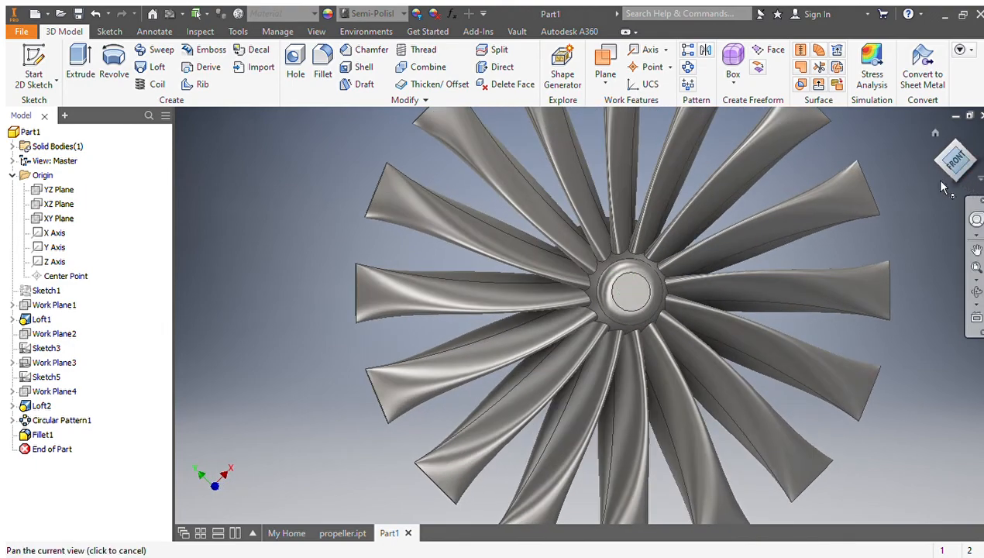
Step: Sketch a circle on the hub's small front face, centred on the hub axis and reaching the edge of the flat face
left_click(34, 65)
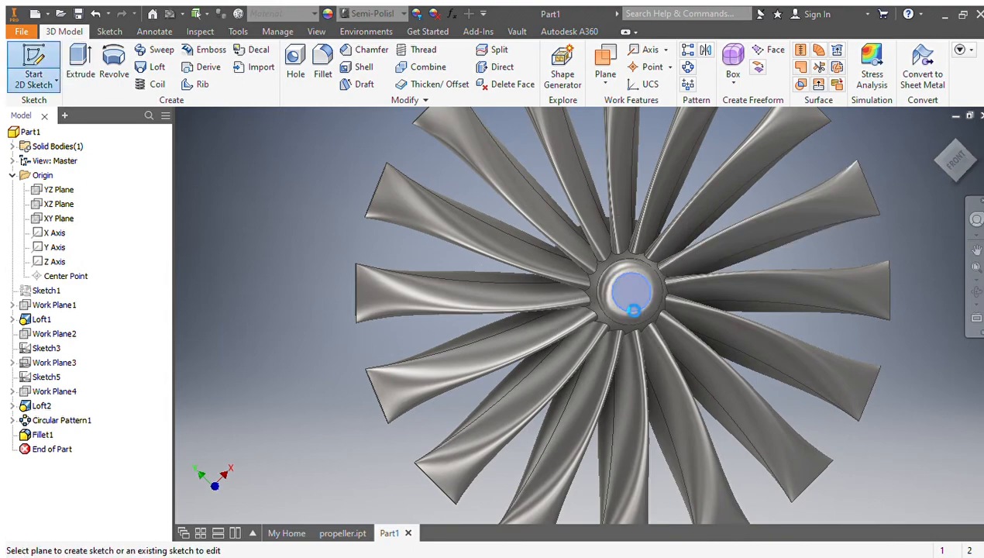
left_click(631, 306)
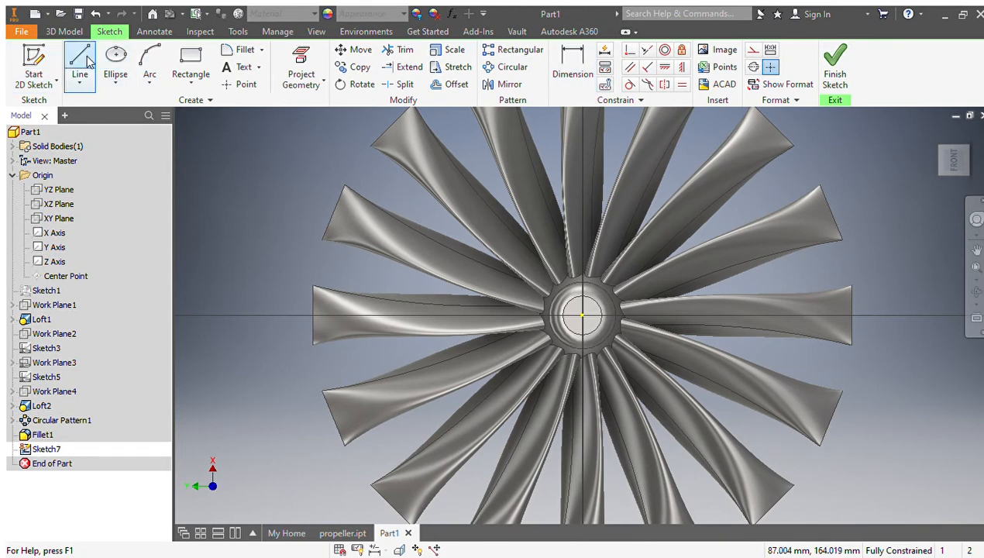
left_click(115, 68)
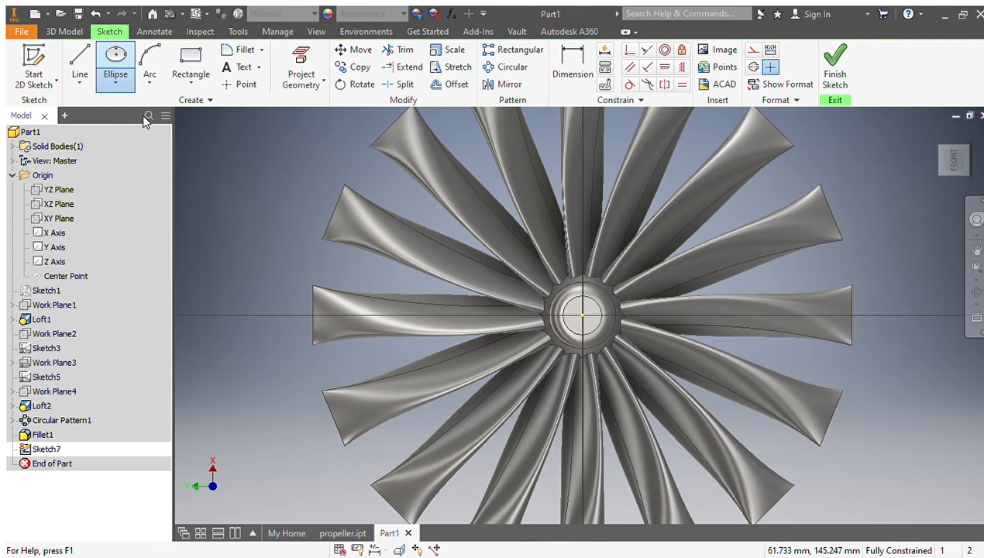
key("c")
left_click(582, 316)
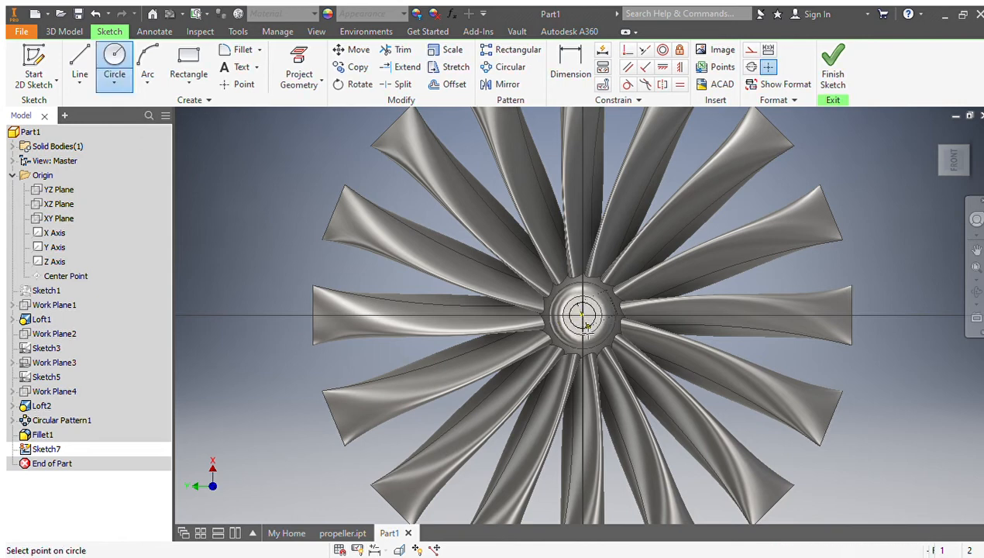
left_click(589, 340)
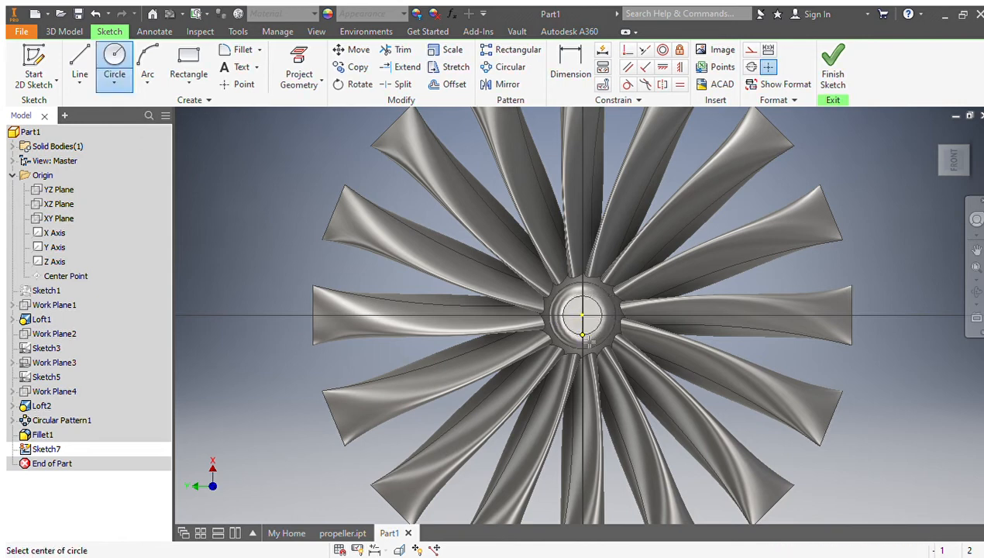
left_click(835, 61)
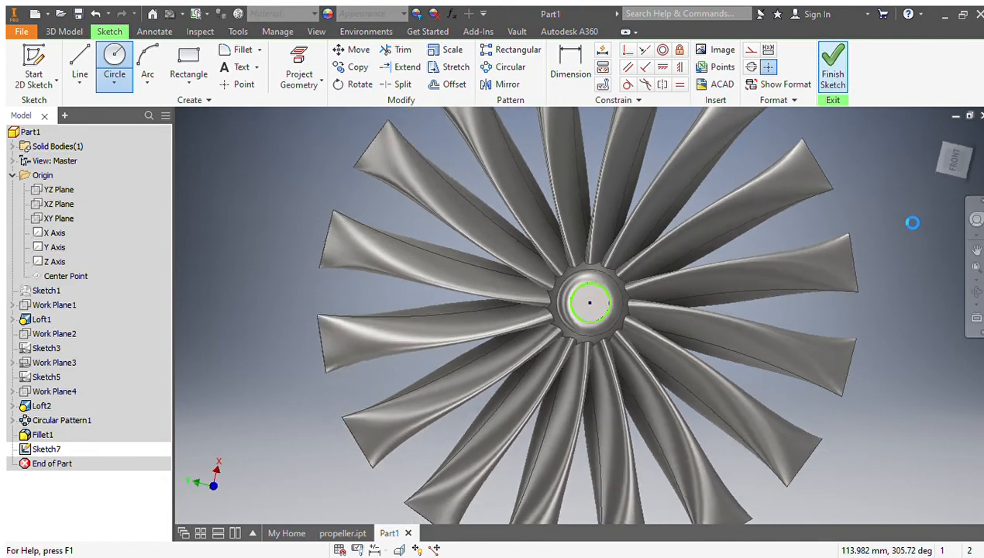
Step: Extrude the circle on the hub's small front face as a cut along the hub axis, reaching past the large back face
left_click(85, 59)
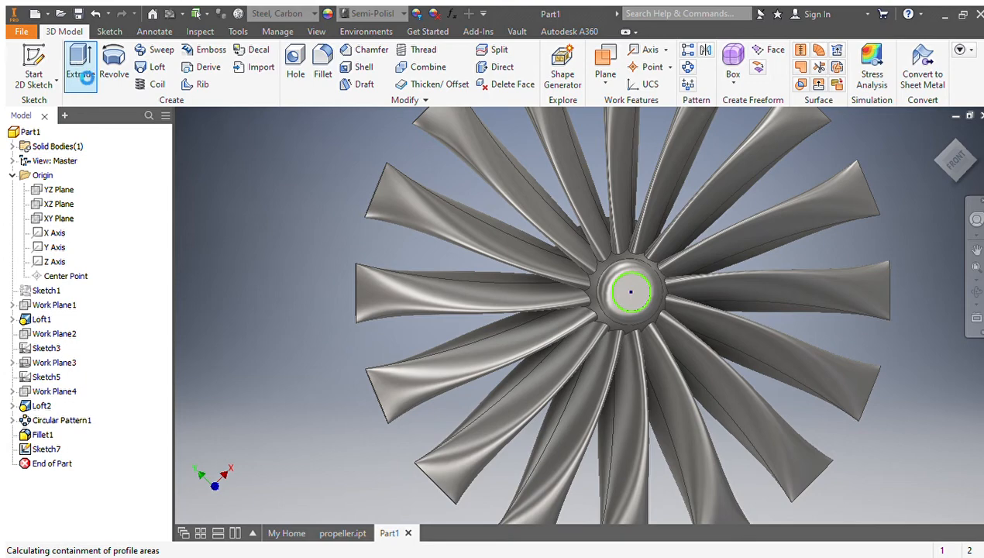
left_click(959, 172)
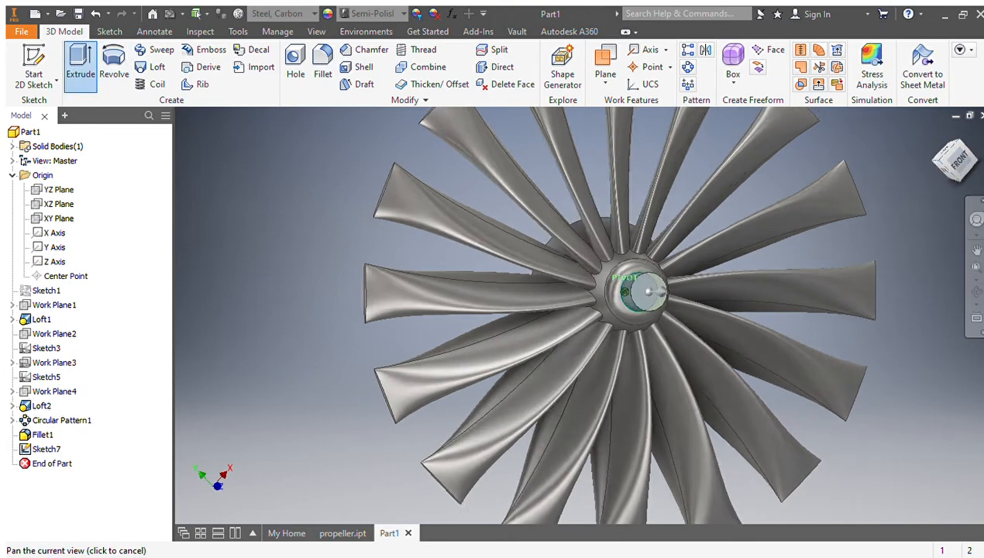
left_click(213, 218)
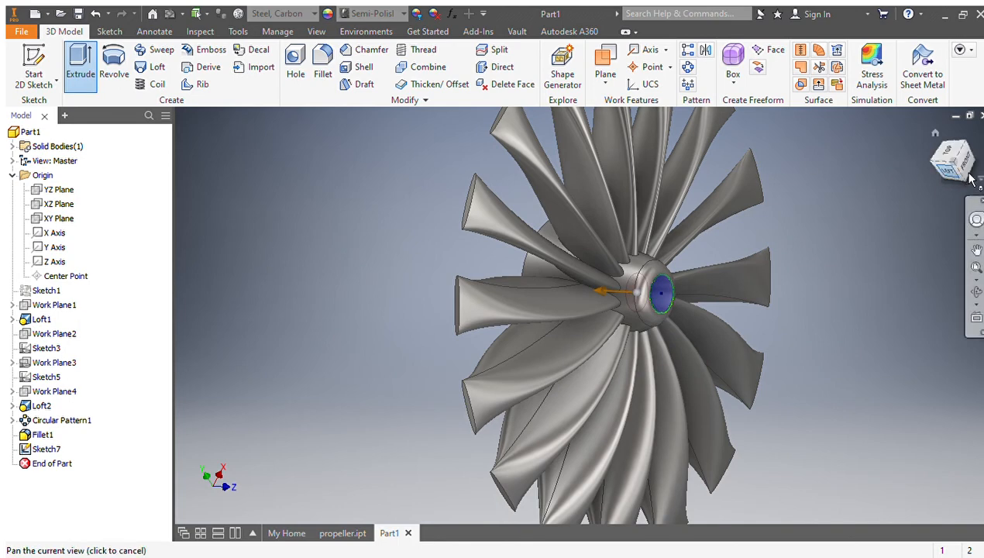
left_click(941, 176)
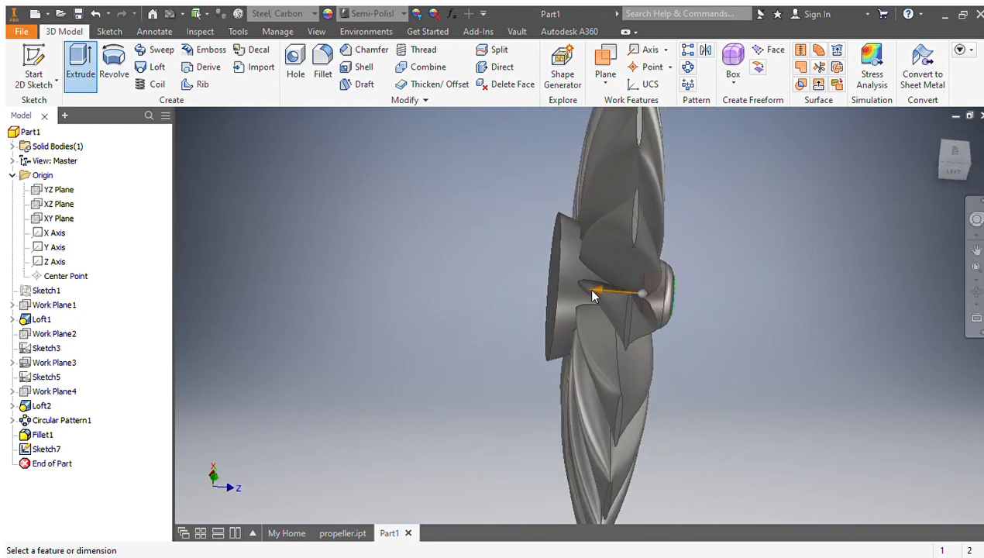
left_click_drag(592, 296, 492, 284)
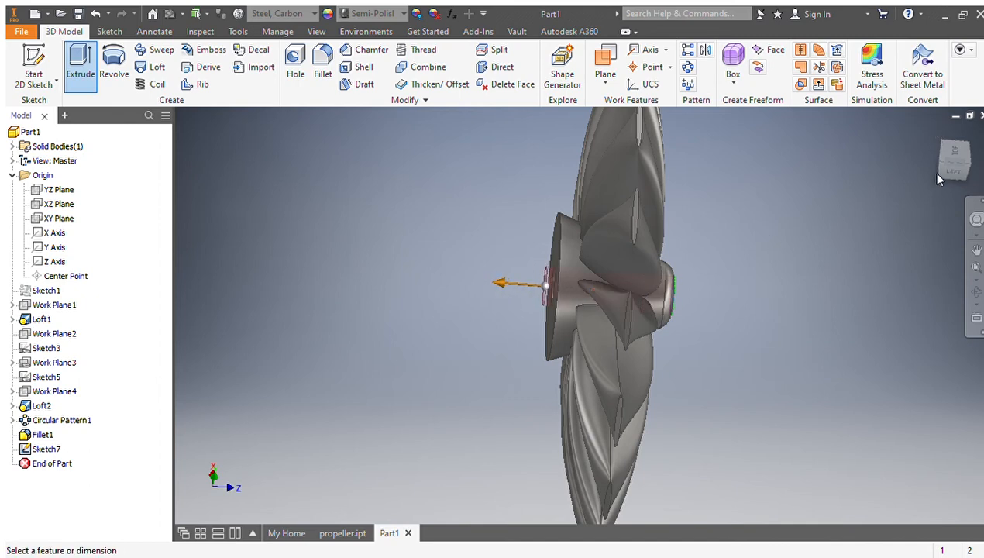
mouse_move(953, 175)
left_mouse_down()
mouse_move(899, 183)
mouse_move(977, 175)
left_mouse_up()
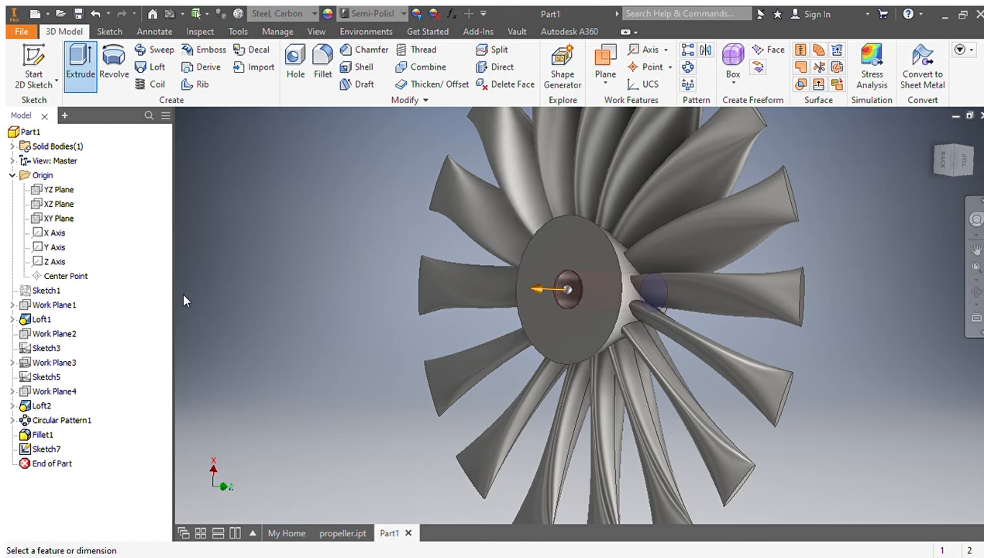
key("Return")
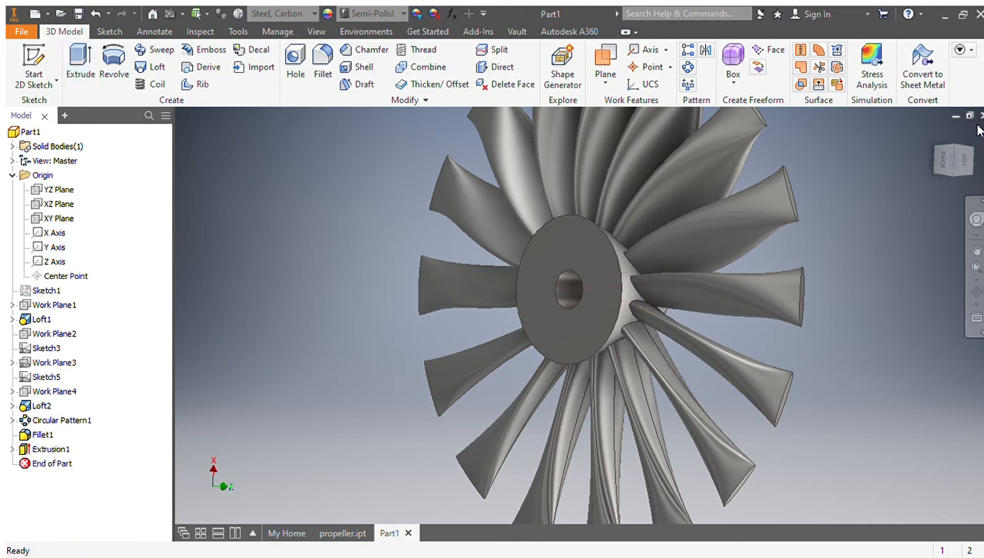
Step: Inspect the hub bore from the front and undo the through-cut
mouse_move(959, 171)
left_mouse_down()
mouse_move(891, 172)
mouse_move(798, 202)
left_mouse_up()
mouse_move(798, 202)
middle_mouse_down("shift")
mouse_move(728, 193)
mouse_move(734, 225)
mouse_move(773, 214)
middle_mouse_up("shift")
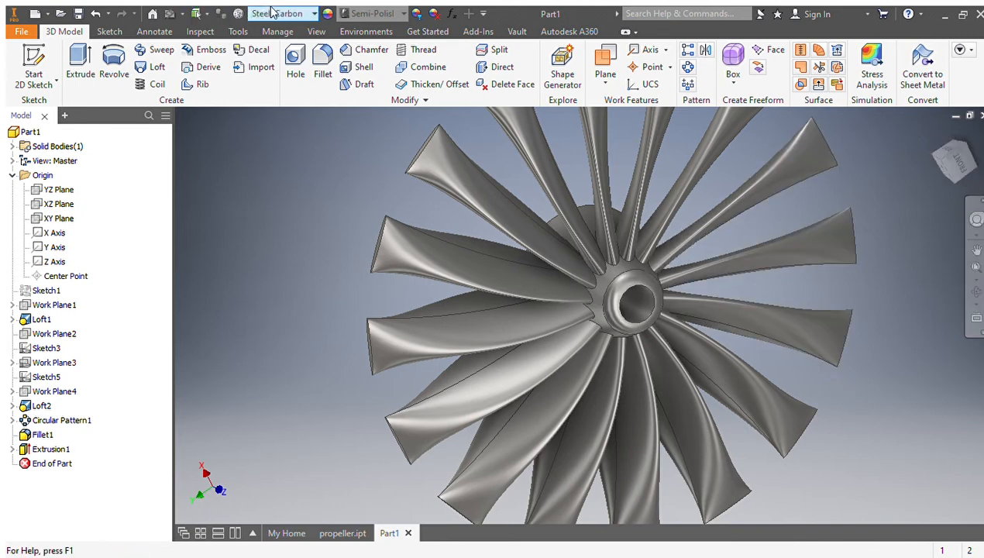
left_click(93, 14)
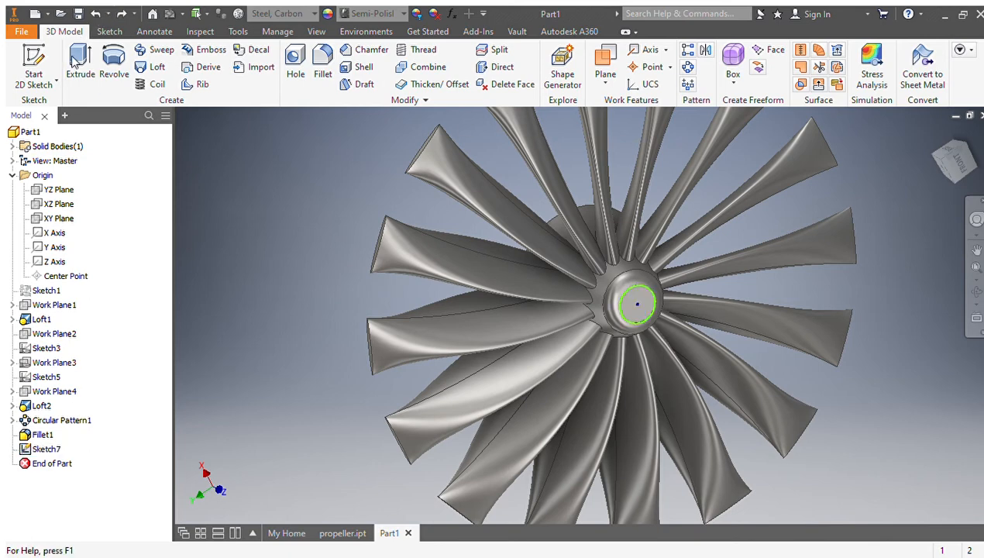
Step: Extrude the circle outward from the hub nose as a cylindrical stub and fillet the edge where it meets the hub
left_click(80, 63)
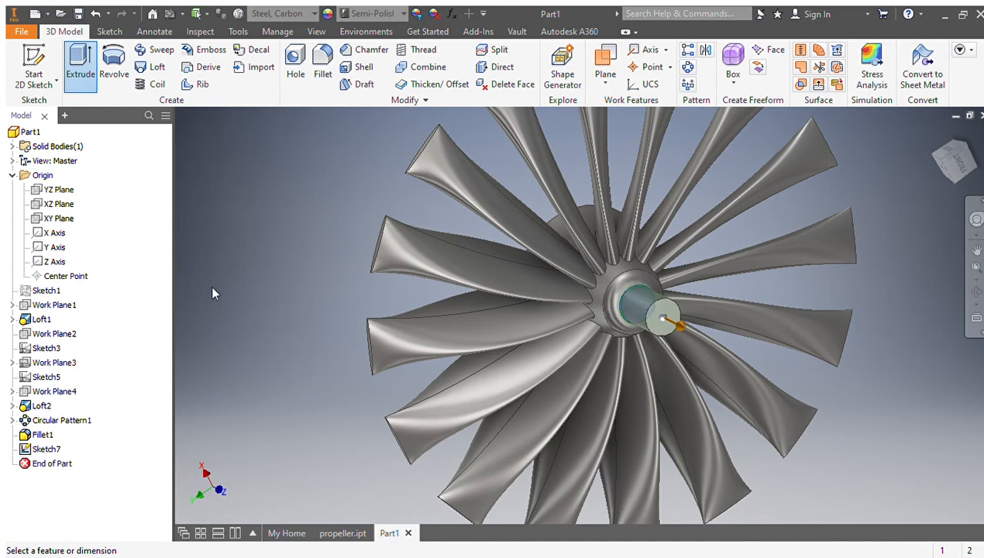
key("Return")
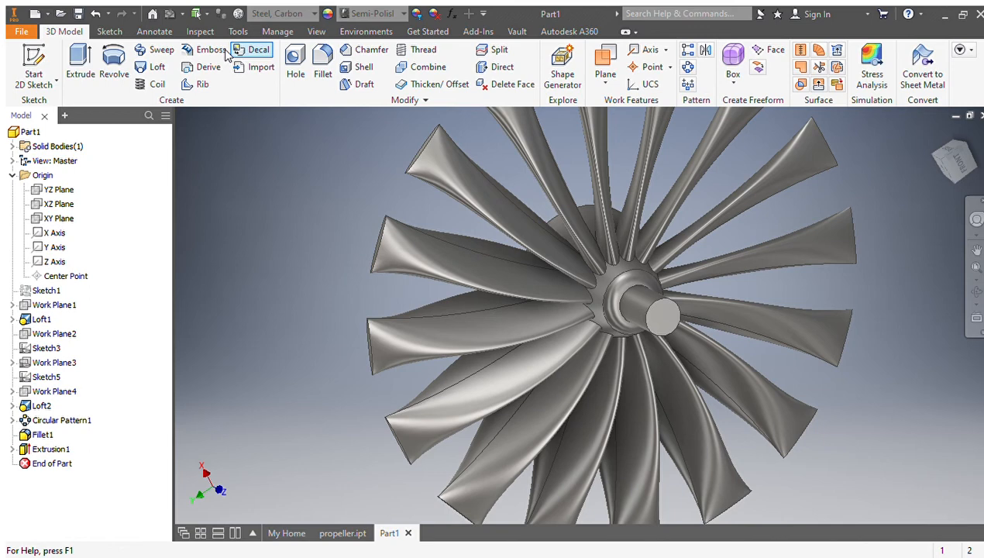
left_click(323, 68)
left_click(642, 321)
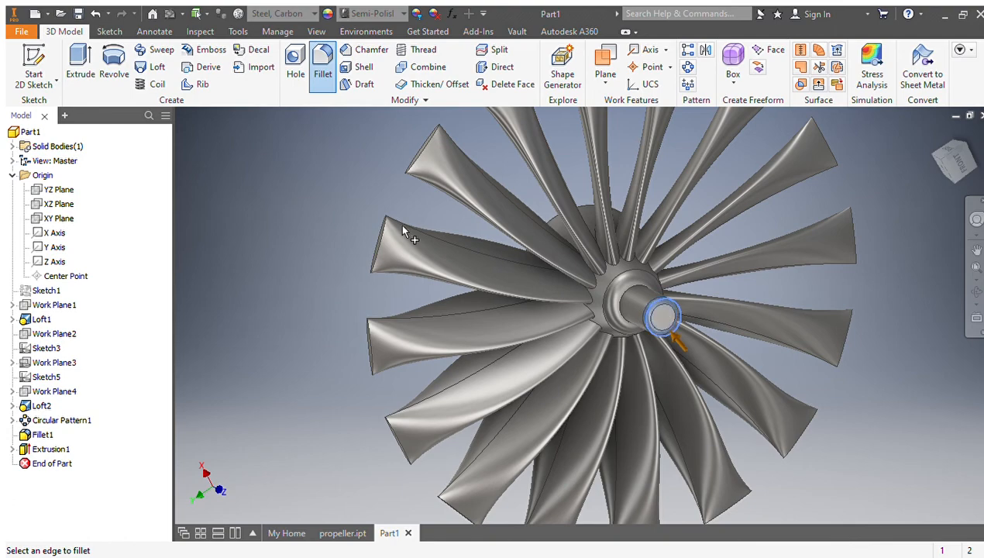
scroll(612, 314, "up", 3)
scroll(258, 208, "up", 3)
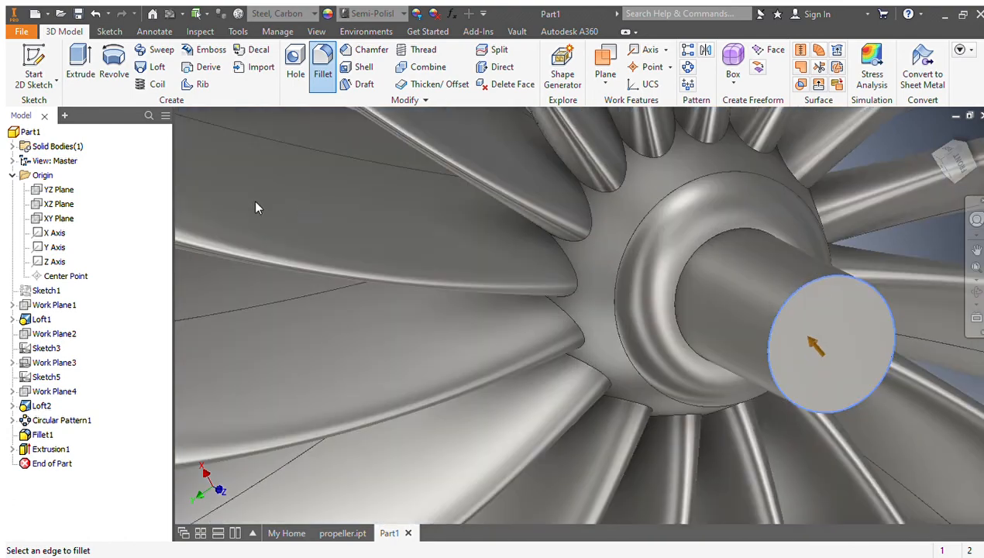
scroll(568, 283, "down", 2)
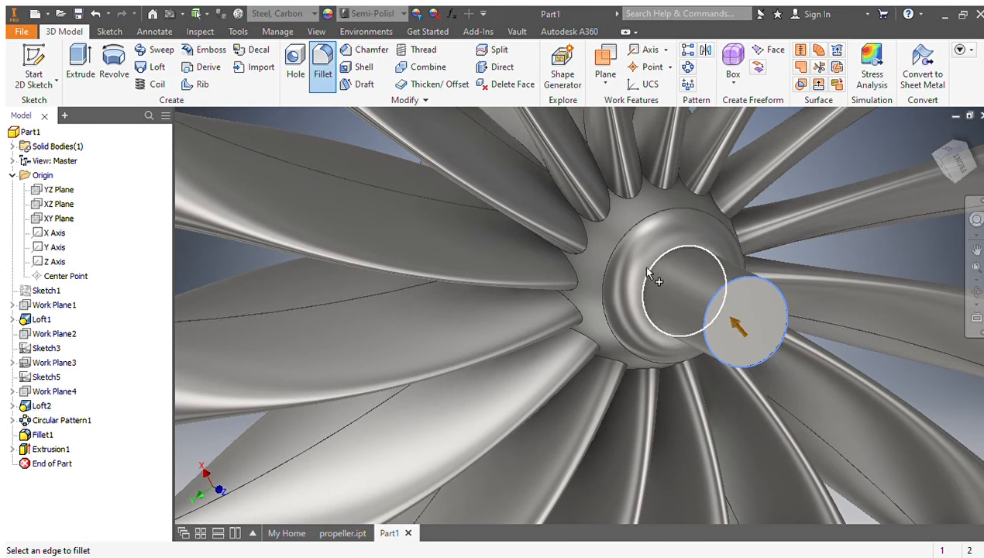
left_click(654, 271)
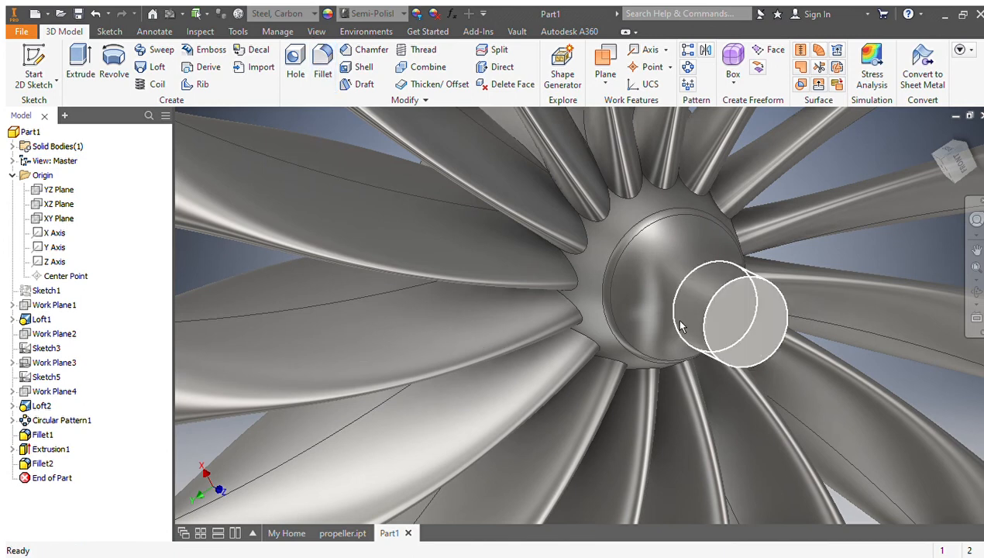
Step: Edit the stub's extrusion so that it runs a short distance into the hub instead of projecting from the nose
double_click(45, 452)
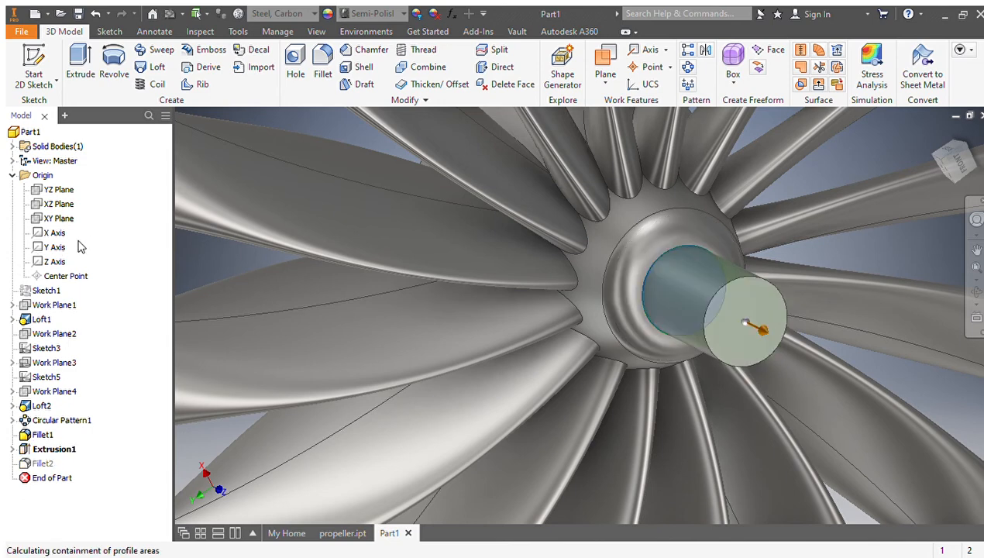
left_click_drag(751, 326, 672, 298)
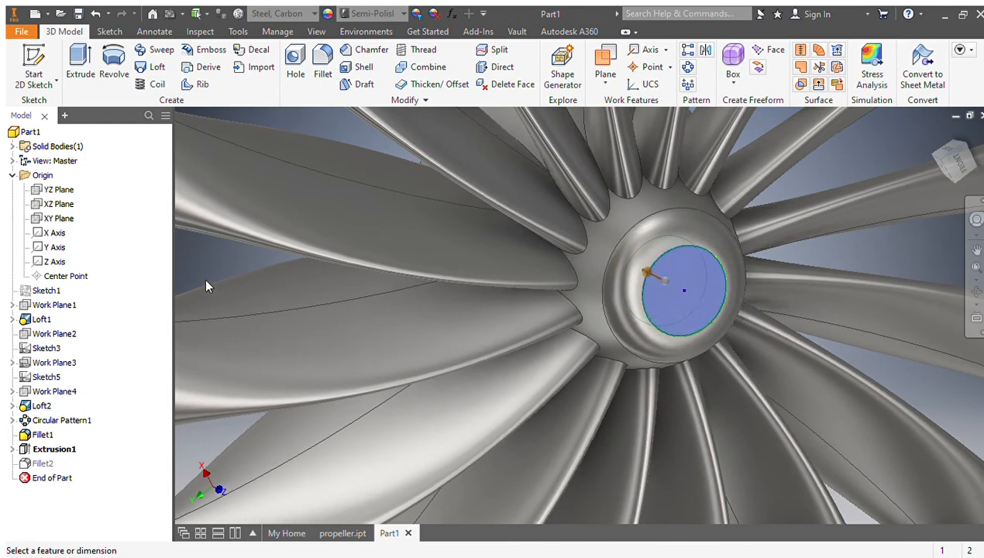
key("Return")
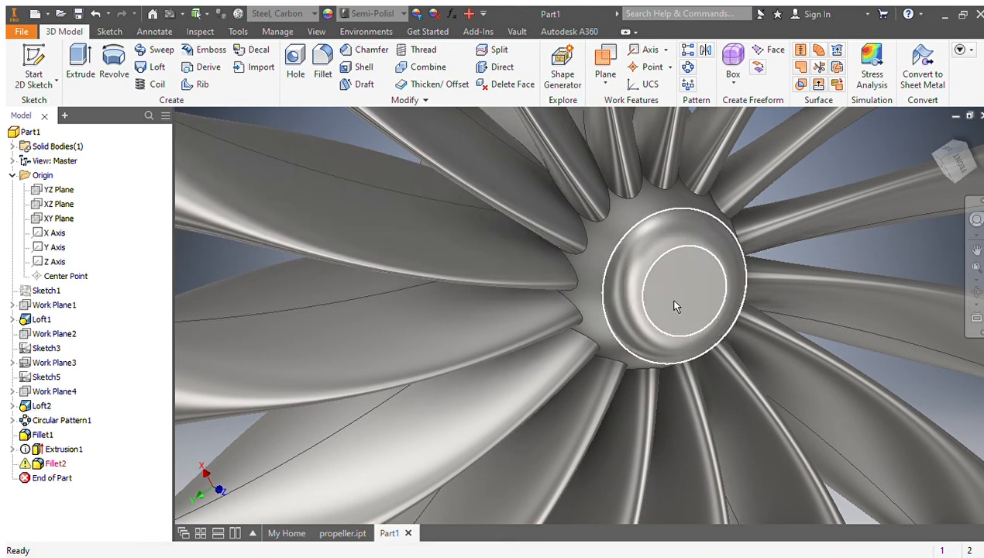
Step: Examine the whole propeller from the front and from the isometric directions on the front and back sides
scroll(837, 326, "down", 3)
scroll(642, 317, "down", 3)
middle_click_drag(643, 319, 481, 283)
mouse_move(951, 164)
left_mouse_down()
mouse_move(983, 165)
mouse_move(961, 168)
left_mouse_up()
middle_click_drag(741, 223, 737, 331)
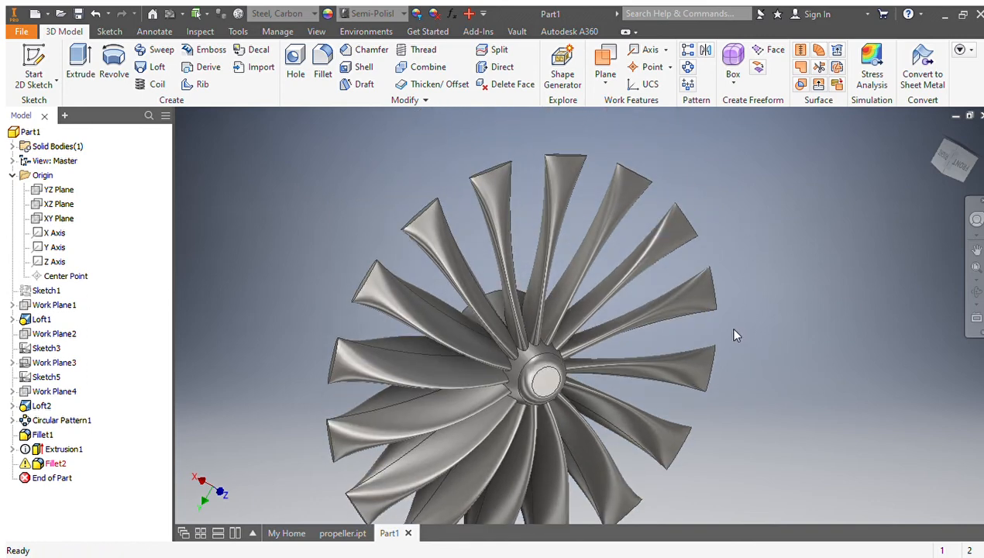
middle_click_drag(647, 313, 652, 297)
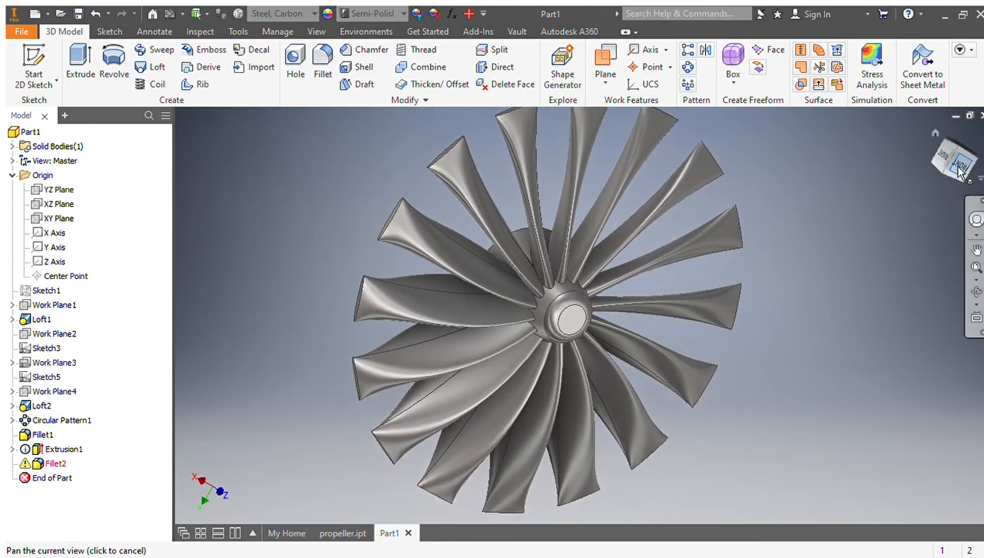
left_click(955, 162)
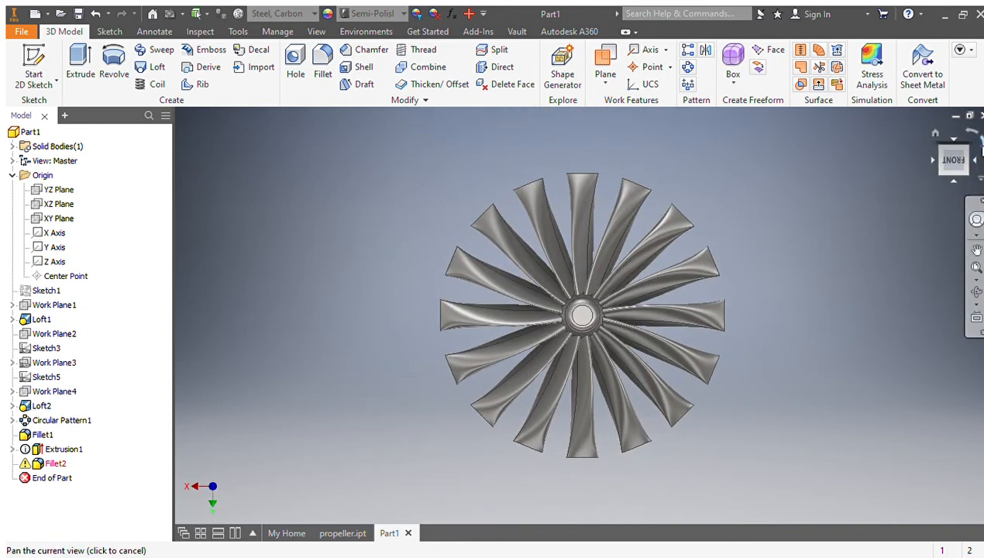
left_click(979, 149)
left_click(981, 150)
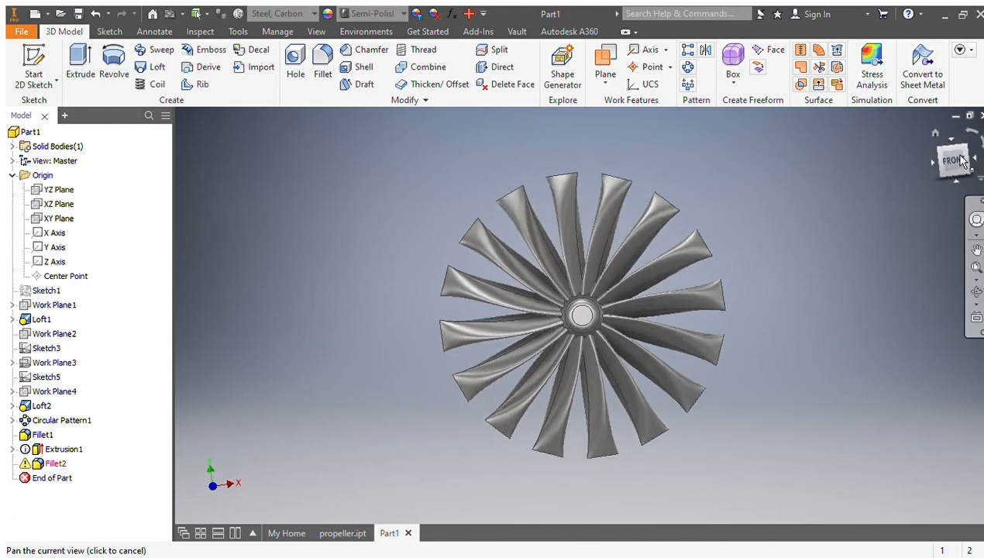
left_click(939, 148)
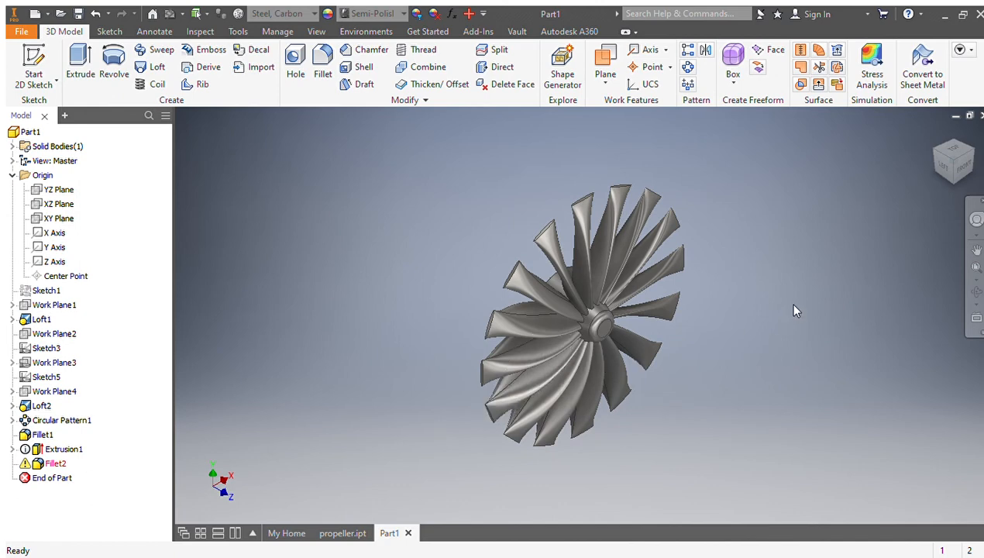
left_click(972, 153)
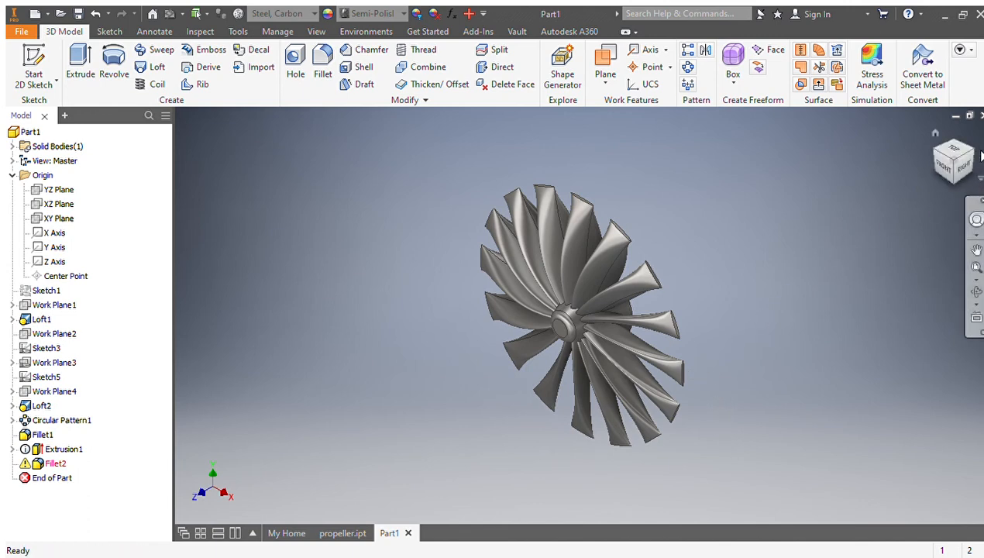
left_click(972, 155)
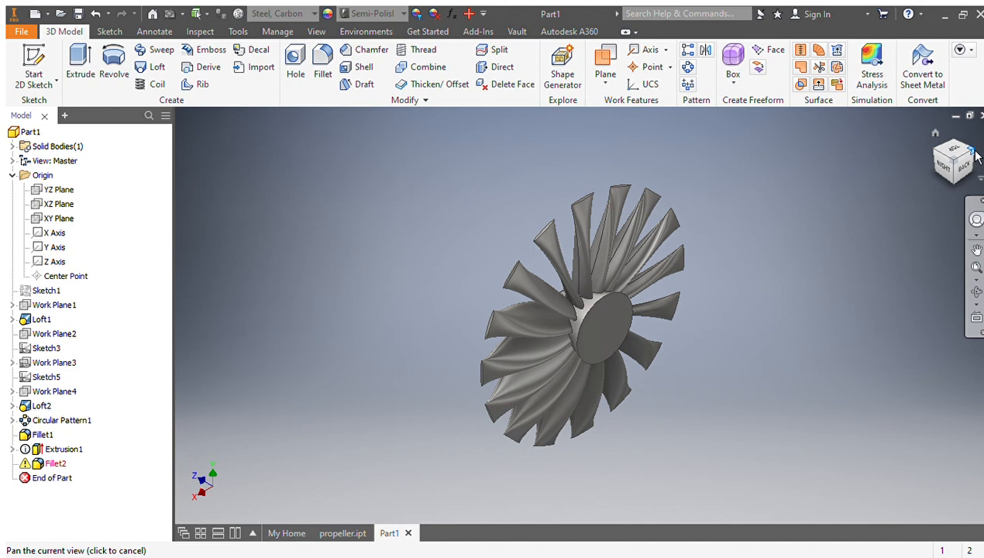
left_click(975, 157)
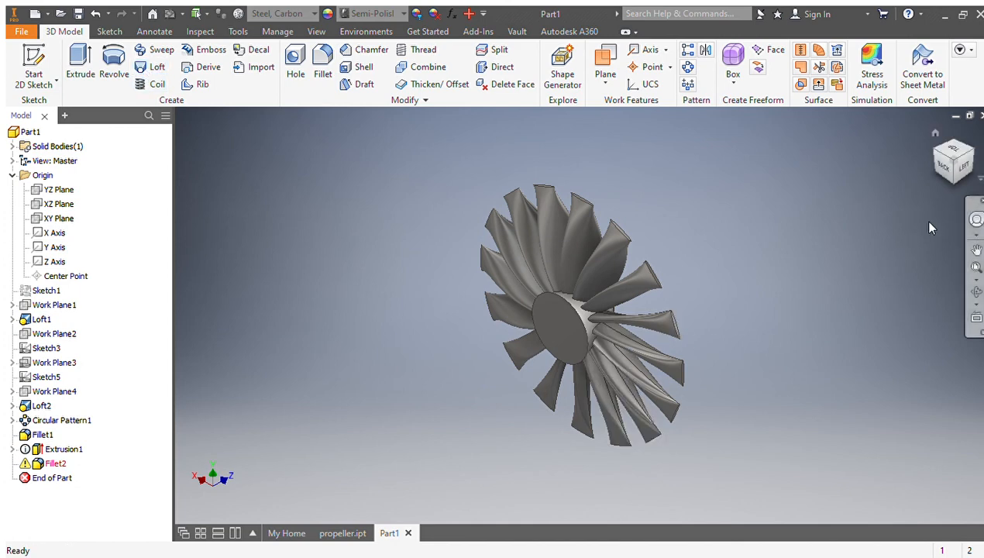
left_click(972, 166)
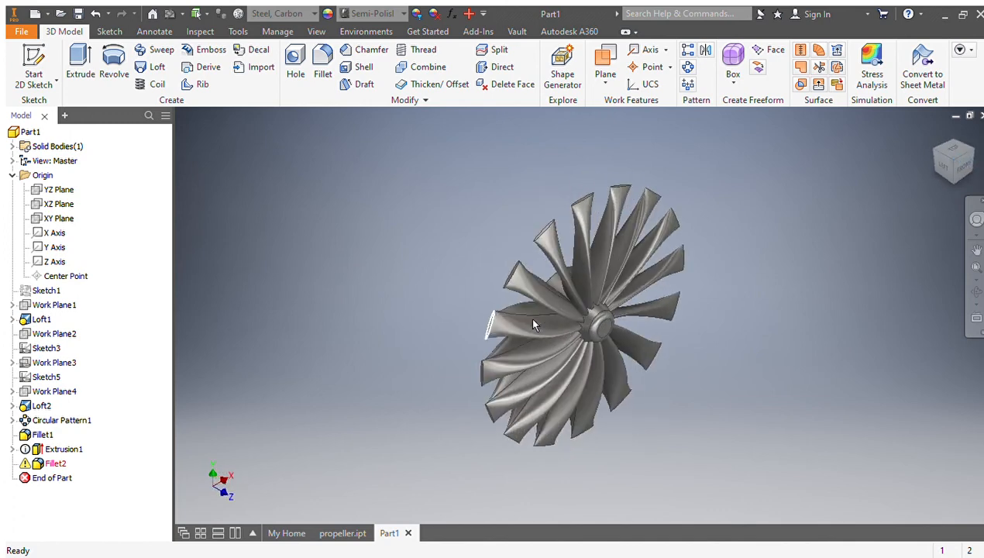
Step: Examine the hub nose and blade roots close up, and view the propeller from the back and front isometric directions
scroll(532, 325, "up", 4)
middle_click_drag(883, 406, 865, 387)
scroll(866, 388, "down", 3)
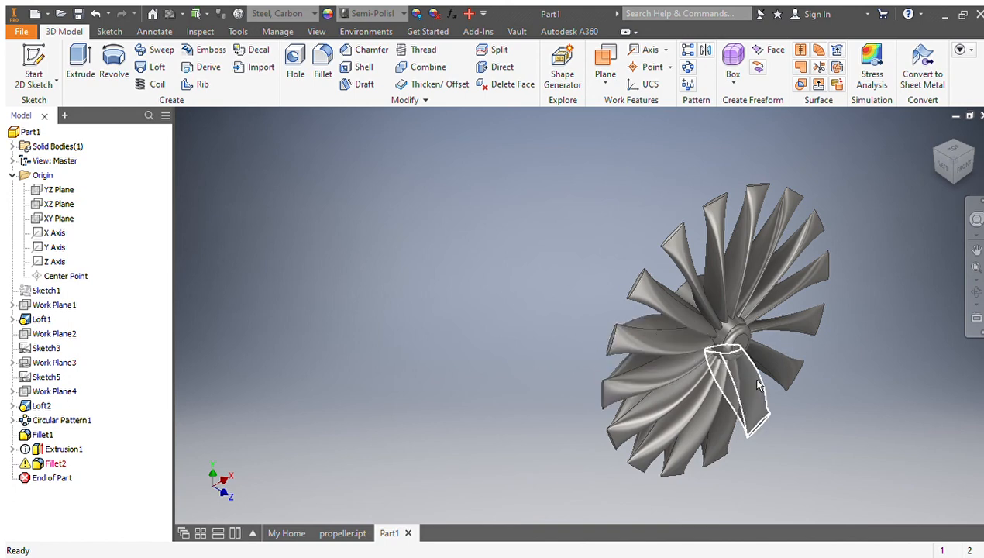
mouse_move(851, 403)
middle_mouse_down()
mouse_move(853, 413)
mouse_move(835, 411)
middle_mouse_up()
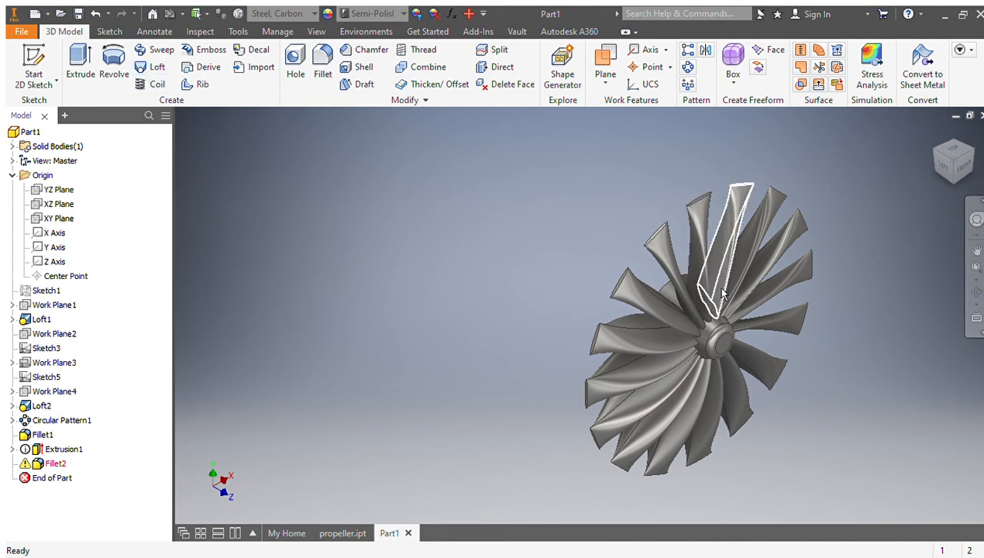
scroll(719, 316, "down", 2)
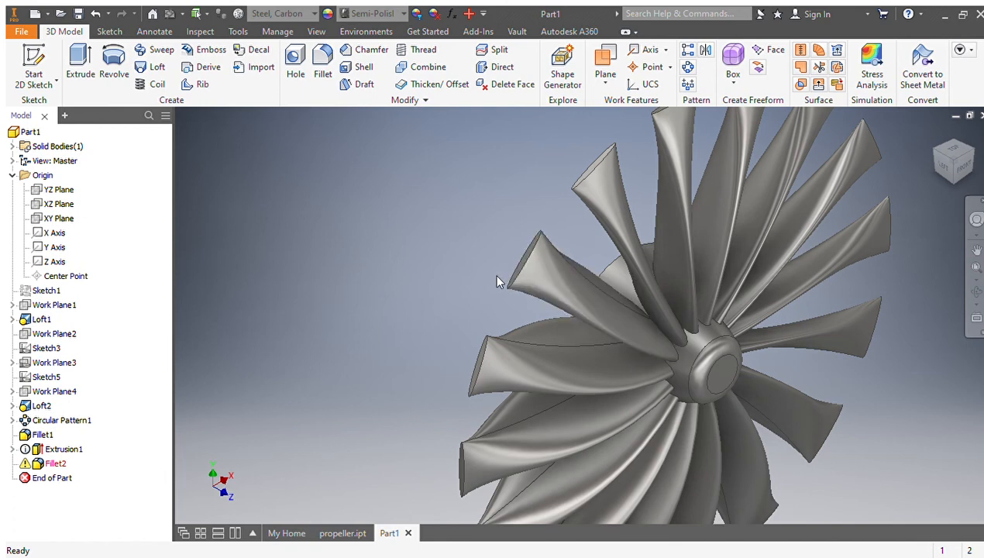
middle_click_drag(660, 347, 669, 289)
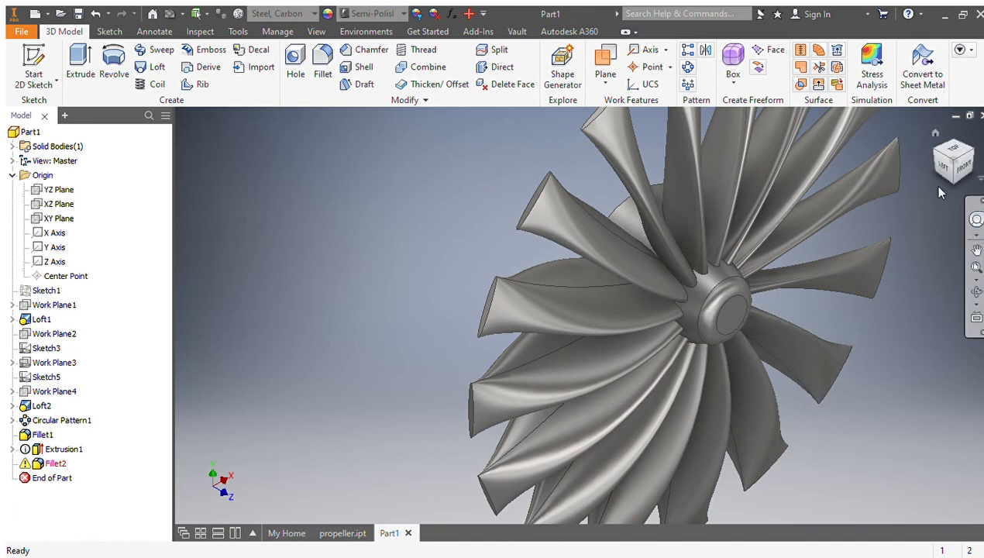
left_click(923, 153)
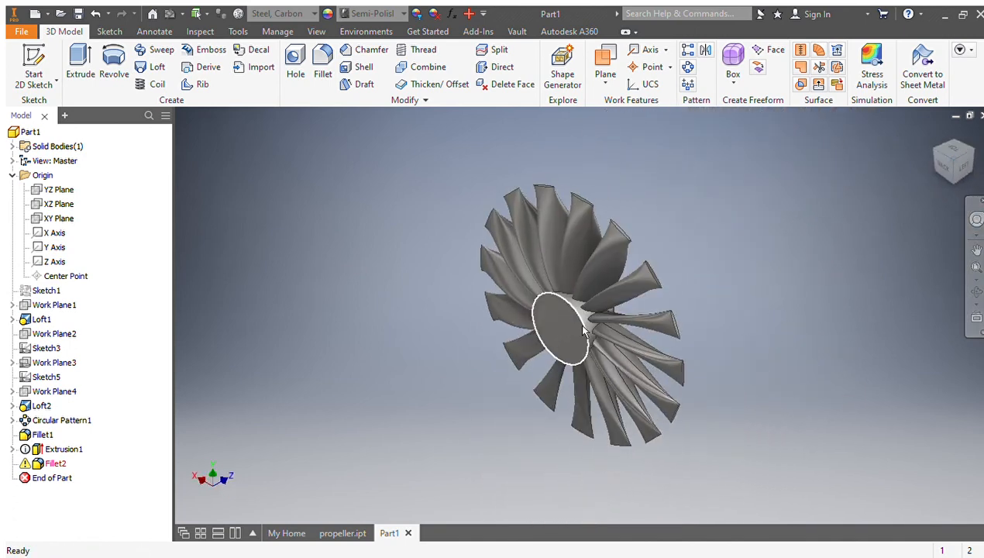
left_click(971, 152)
scroll(600, 353, "up", 3)
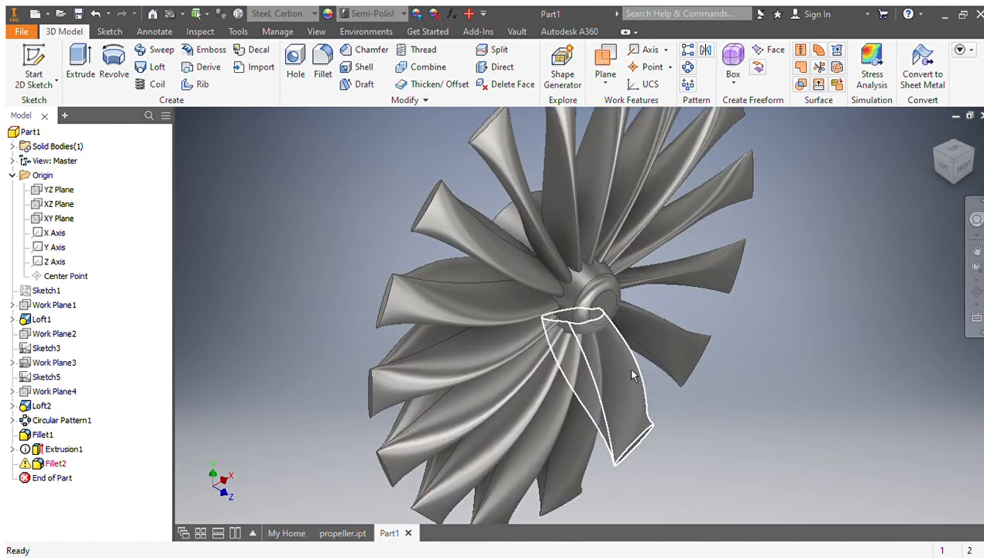
scroll(632, 375, "down", 3)
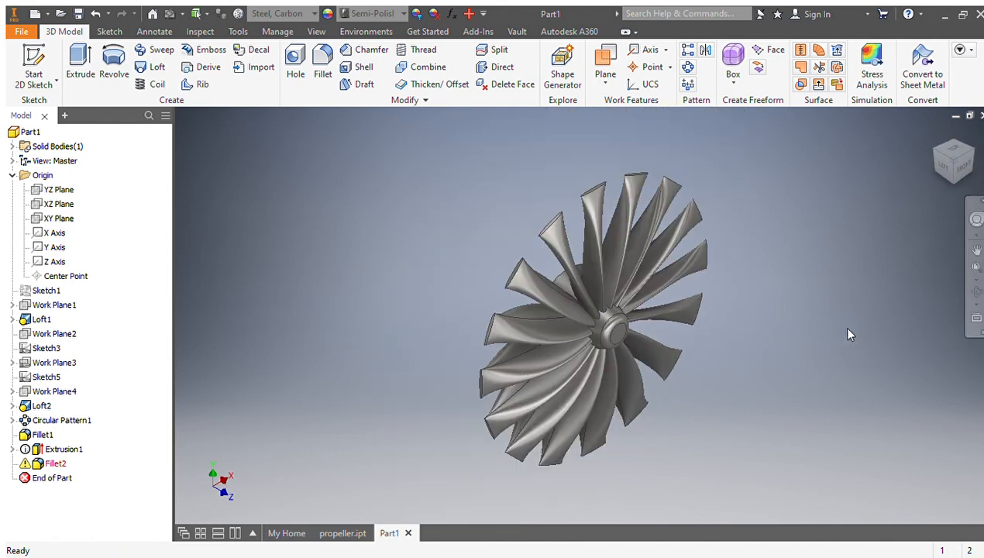
left_click(977, 248)
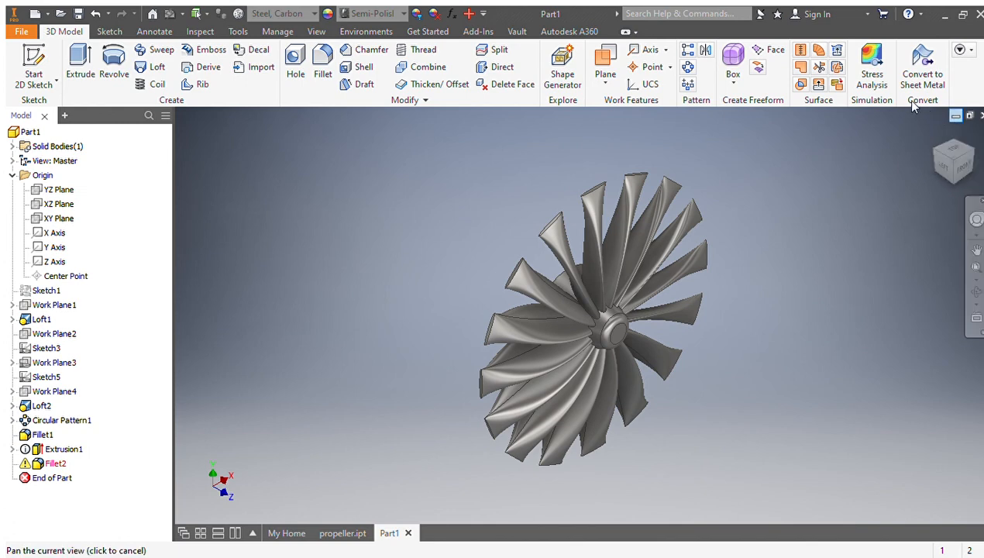